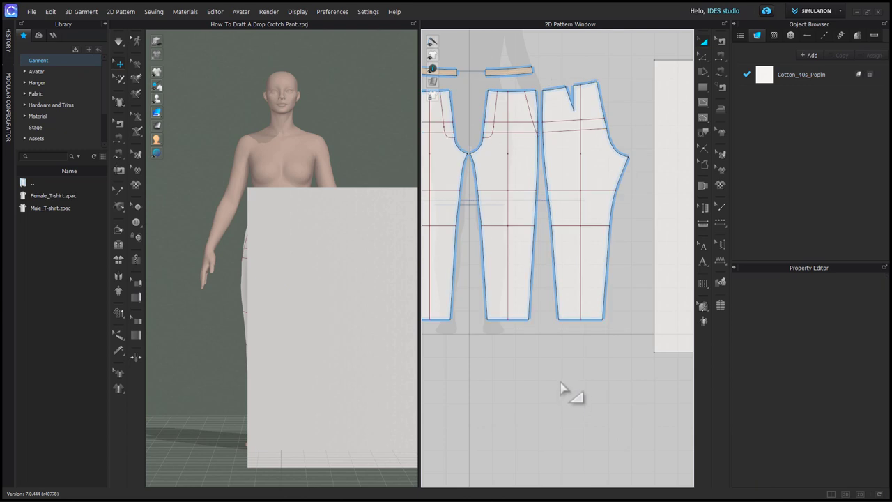
Clone the Back Left pant pattern as an internal shape onto the right half of the blank rectangular pattern
scroll(578, 393, down, 3)
right_drag(588, 392, 519, 374)
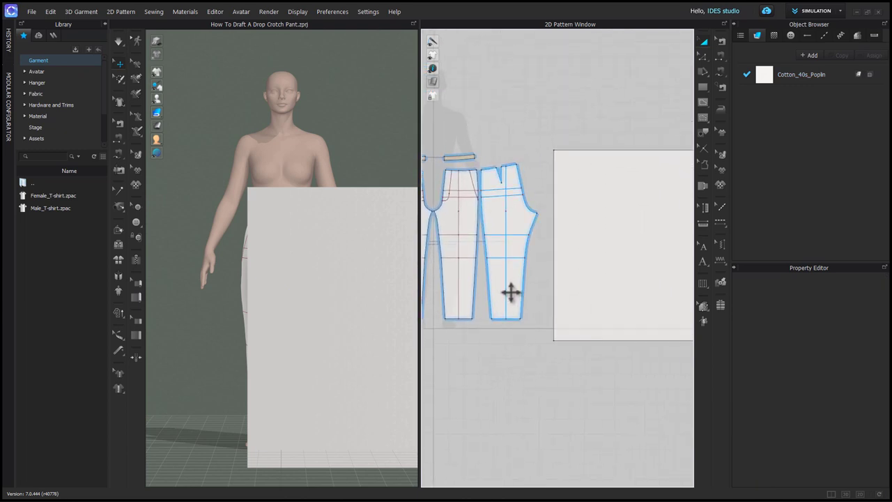
click(516, 293)
right_click(517, 293)
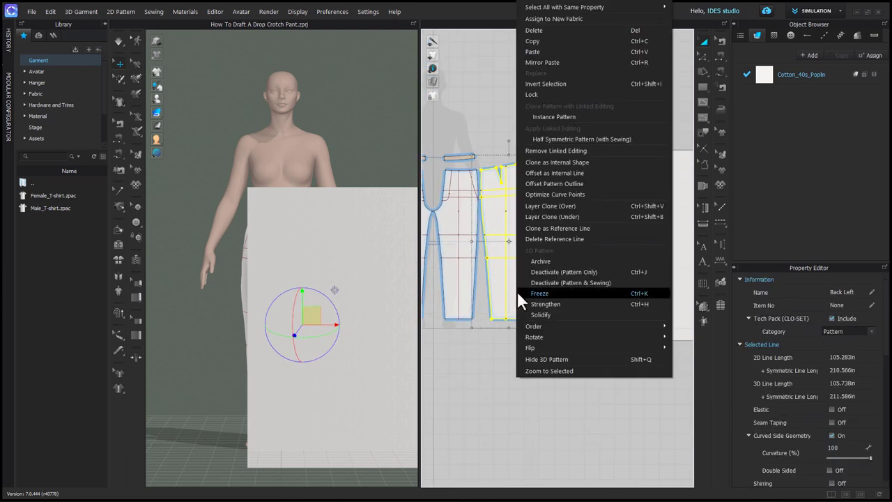
click(562, 165)
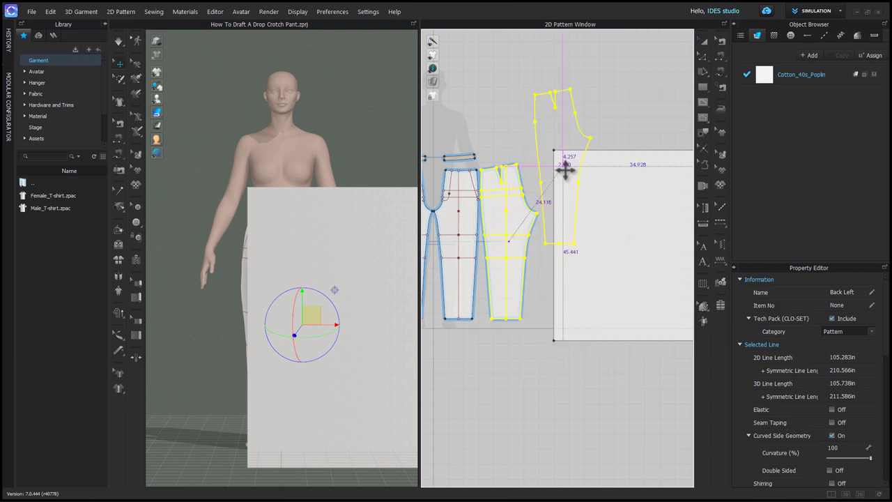
scroll(568, 170, down, 3)
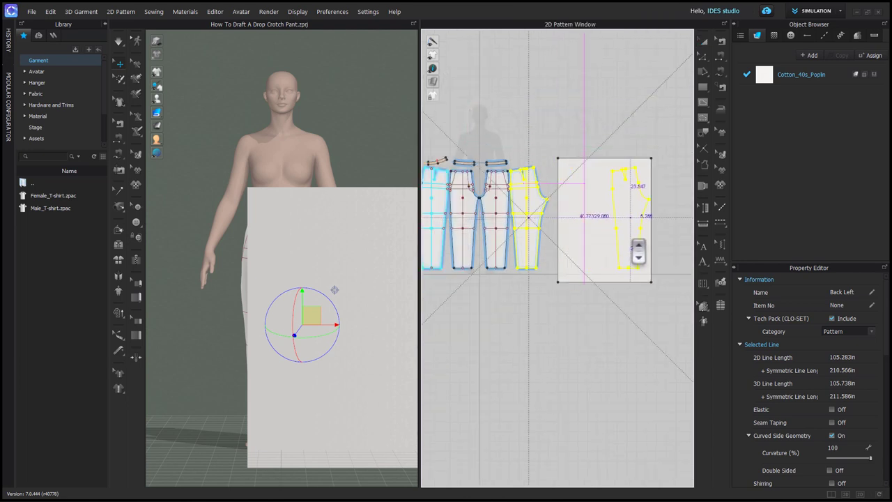
click(633, 249)
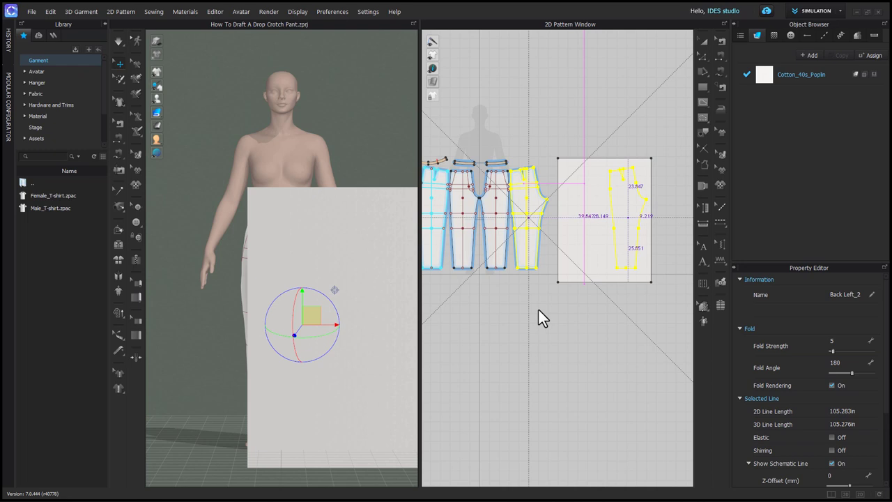
Clone the Front Left pant pattern as an internal shape onto the rectangle, beside the cloned back outline
click(503, 254)
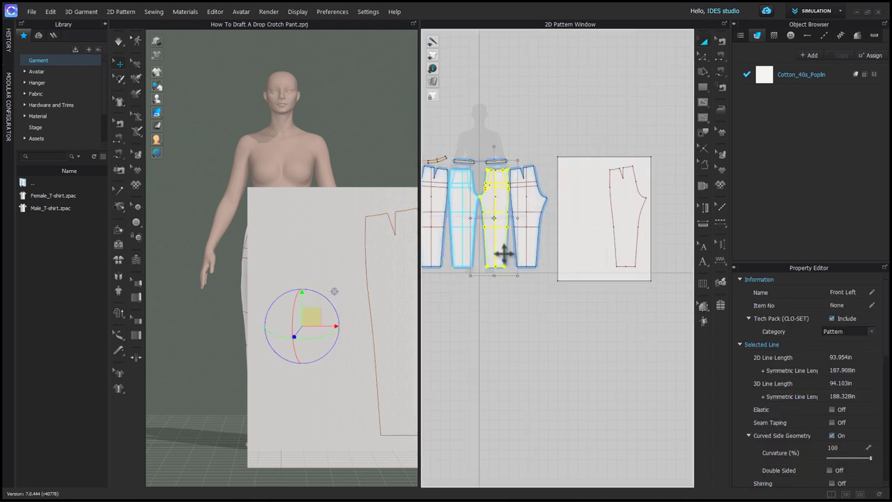
right_click(503, 254)
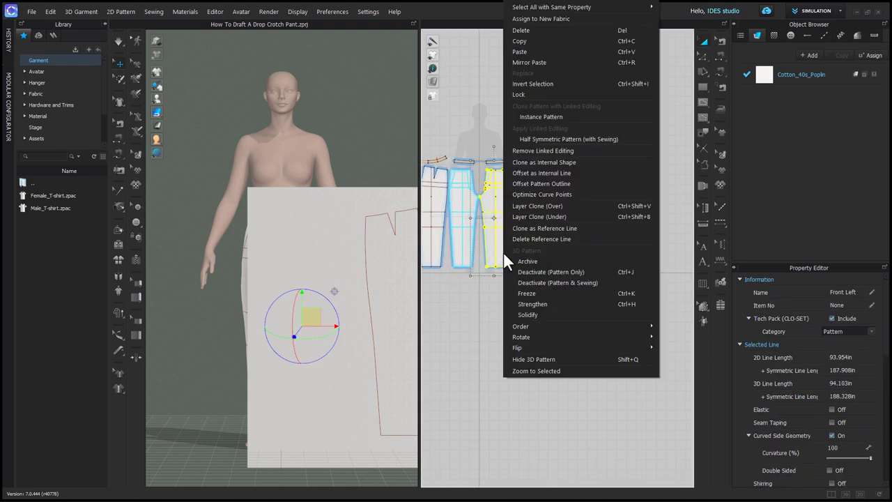
click(550, 163)
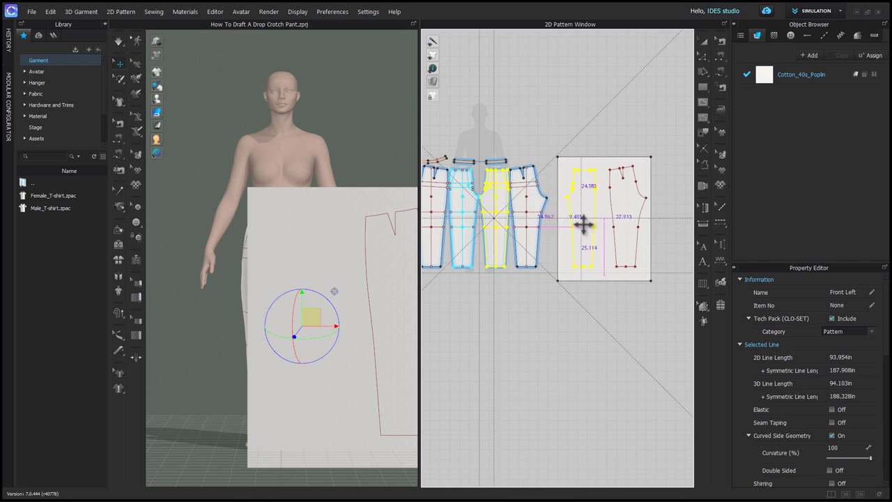
click(584, 225)
click(566, 322)
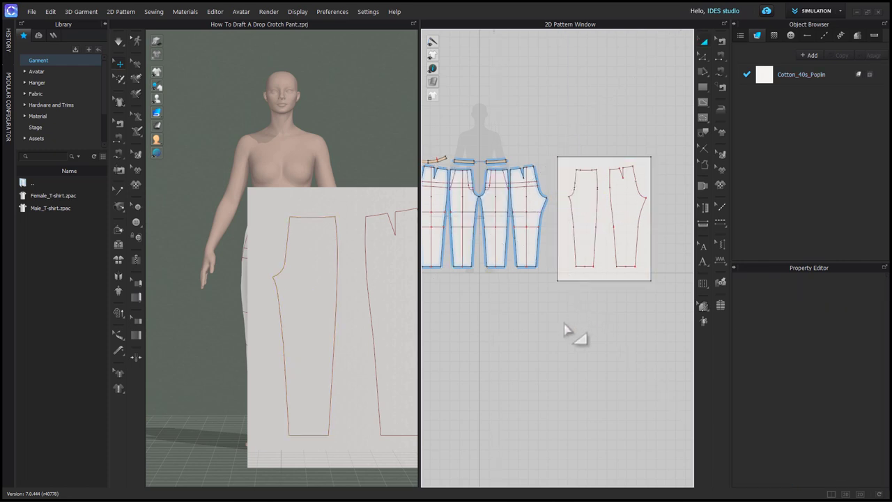
Copy all internal lines of the Front Left pattern and paste them aligned inside the cloned front outline on the rectangle
scroll(471, 221, up, 5)
click(496, 271)
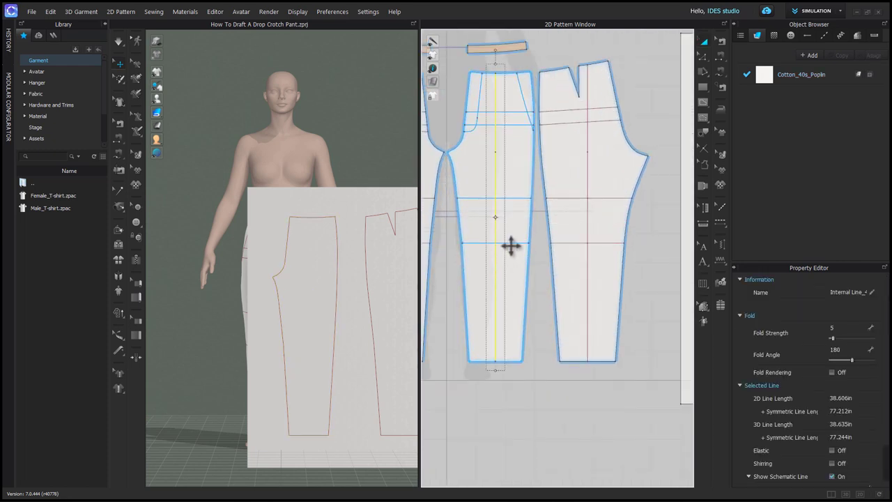
drag(519, 199, 524, 104)
key(super+c)
scroll(538, 199, down, 5)
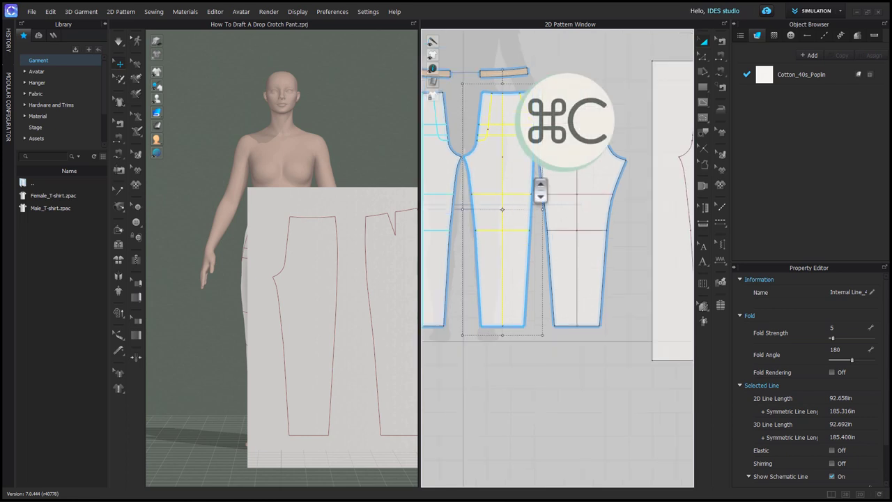
key(super+v)
middle_drag(520, 238, 497, 242)
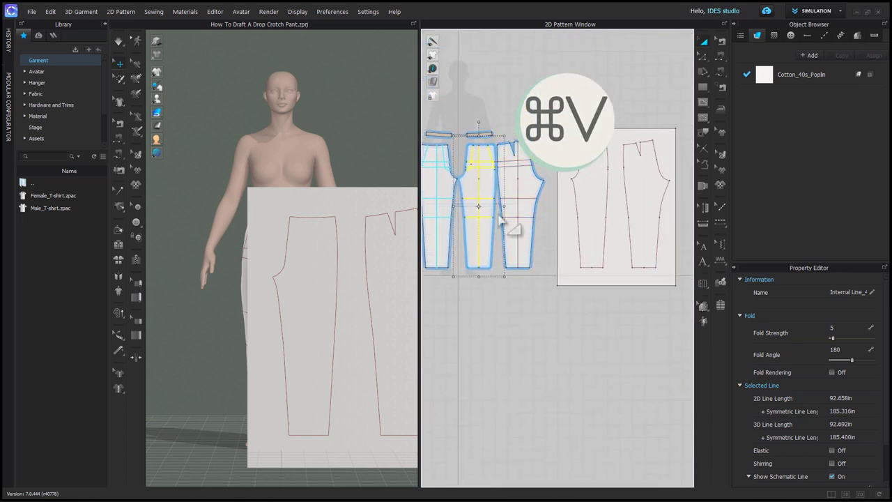
key(super+v)
scroll(576, 209, up, 5)
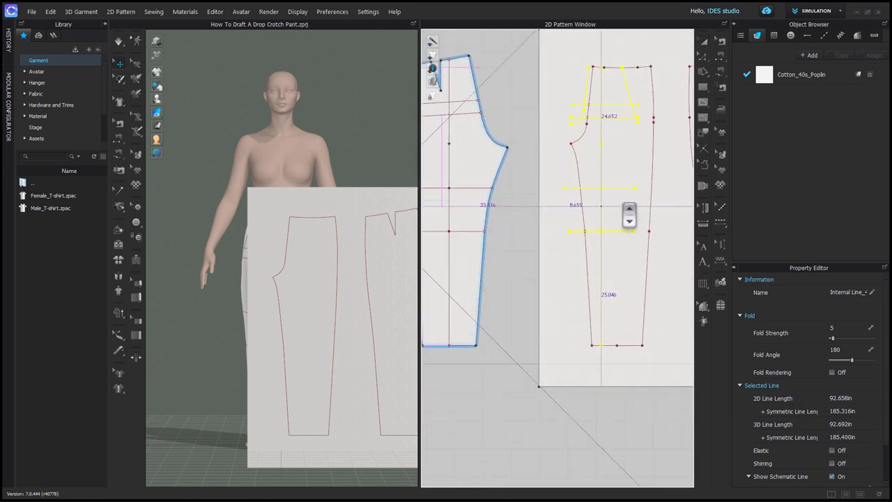
scroll(629, 215, up, 2)
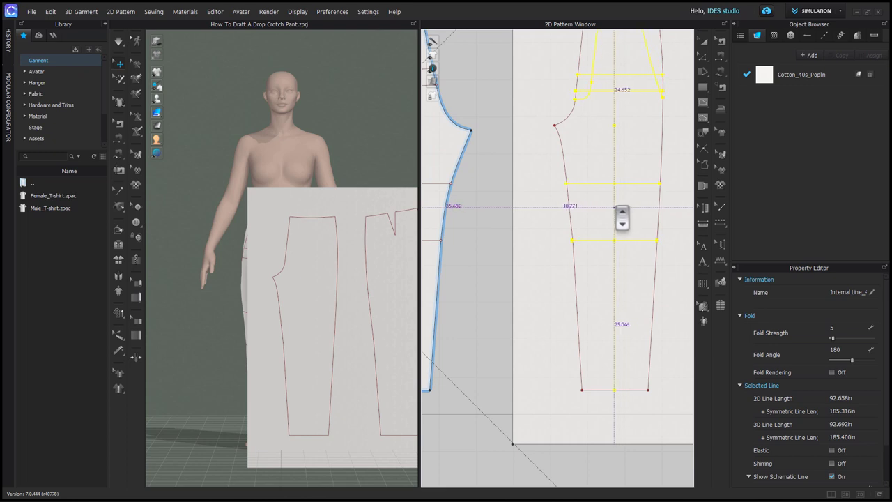
scroll(615, 208, up, 2)
middle_drag(619, 231, 583, 143)
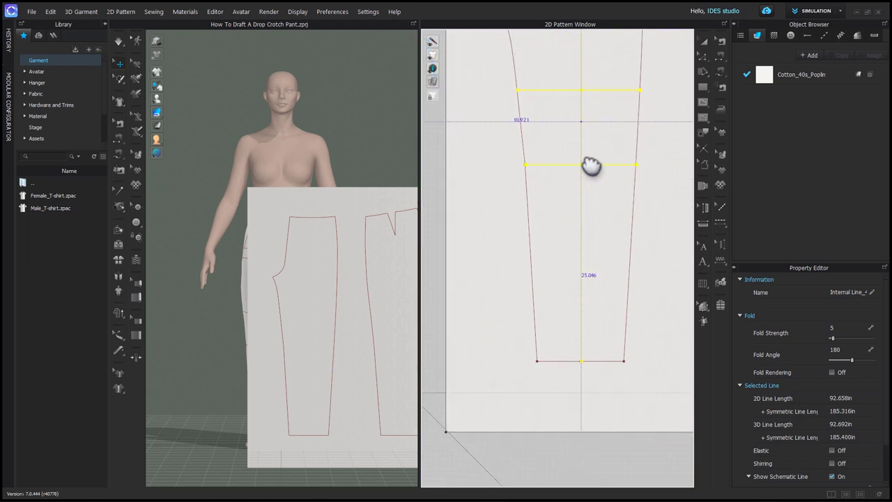
drag(590, 166, 590, 163)
click(604, 214)
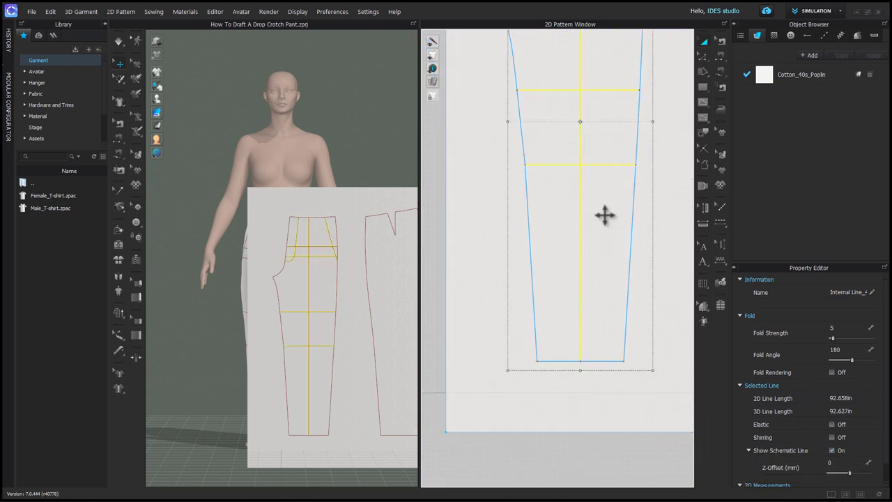
Copy the vertical center line and four crosswise lines of the Back Left pattern and paste them aligned inside the cloned back outline
scroll(602, 223, down, 5)
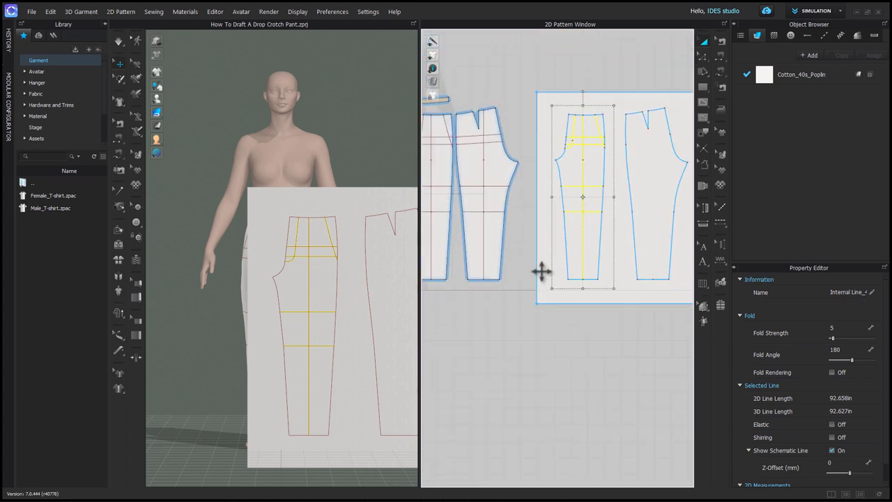
click(484, 235)
shift+click(496, 209)
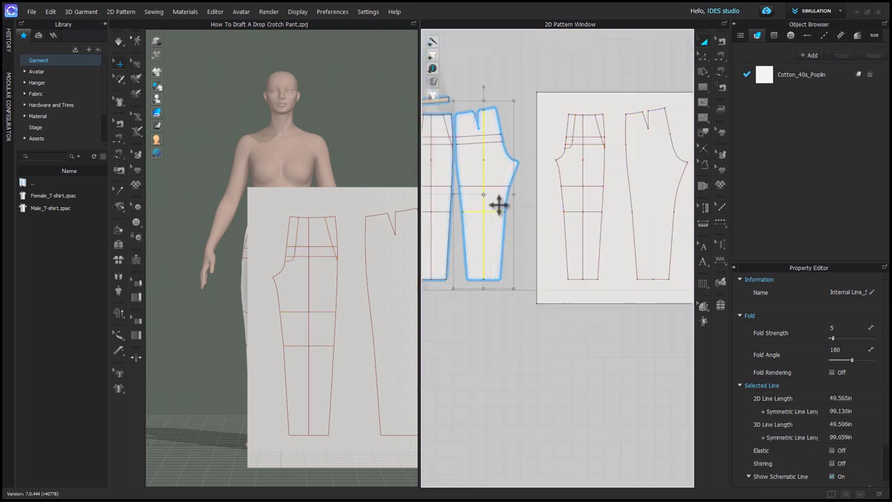
shift+click(500, 187)
shift+click(493, 143)
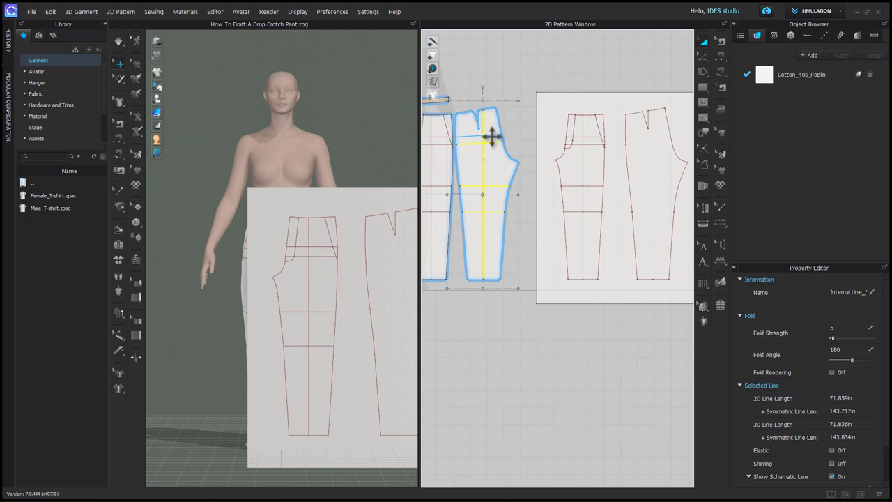
key(ctrl+c)
key(ctrl+v)
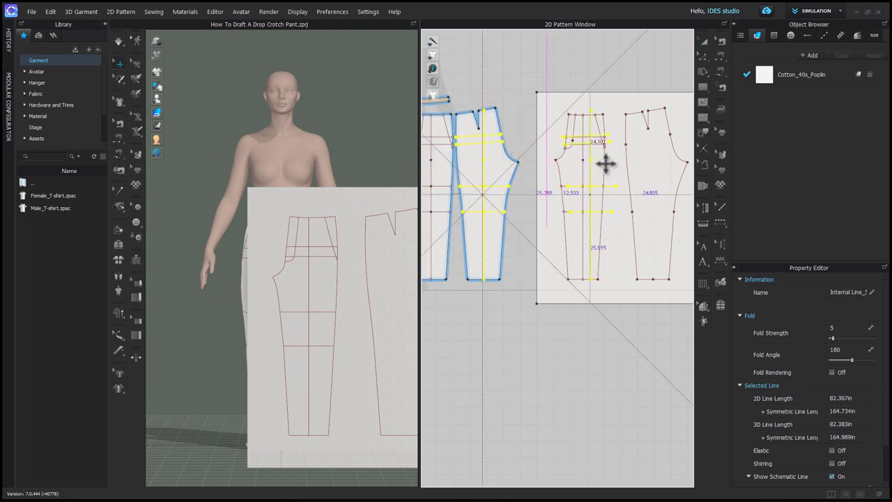
scroll(647, 192, down, 2)
scroll(578, 200, up, 5)
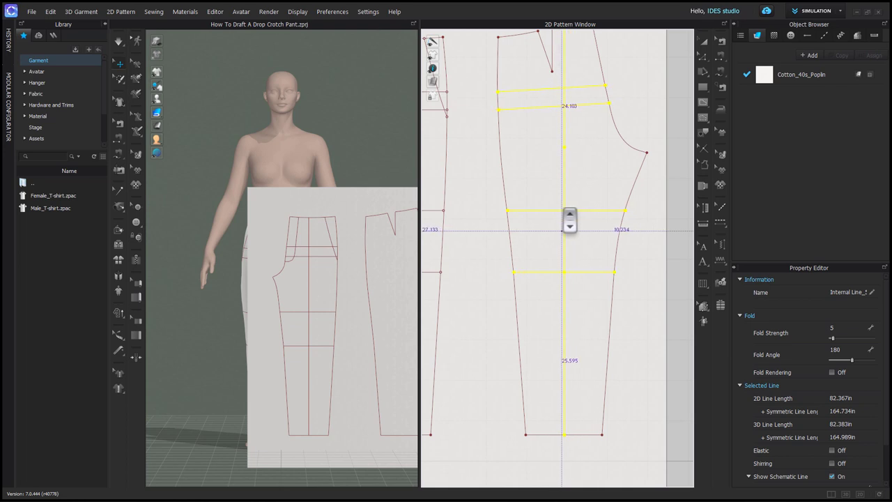
click(567, 222)
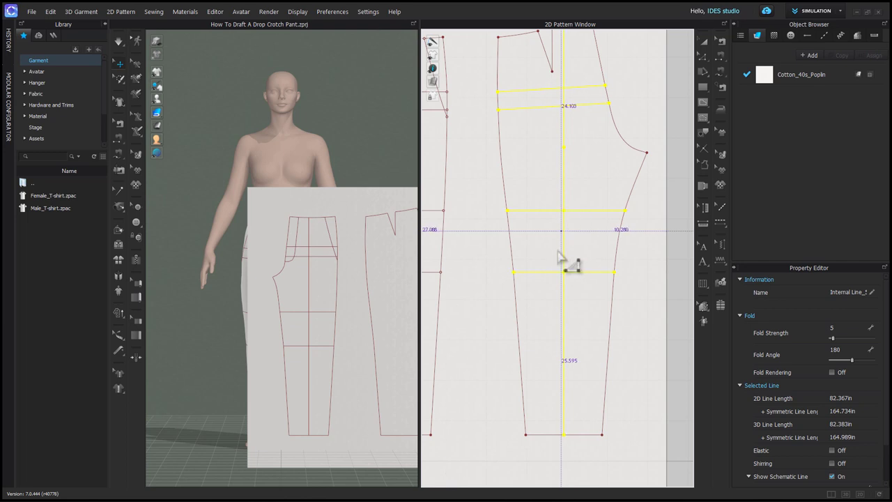
scroll(587, 278, down, 6)
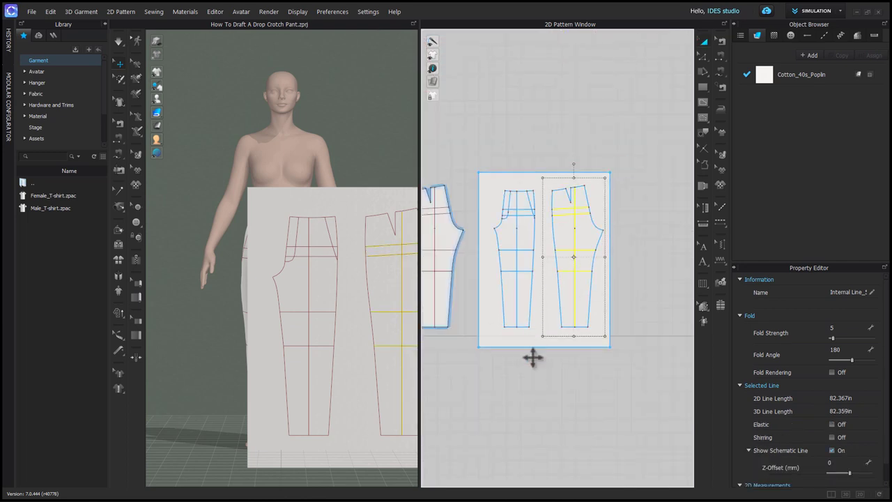
click(521, 354)
Activate the Edit Pattern tool and show only the 2D Pattern Window, framed on the rectangle with both outlines
scroll(514, 345, up, 3)
mouse_move(557, 331)
middle_down()
mouse_move(571, 371)
mouse_move(563, 345)
middle_up()
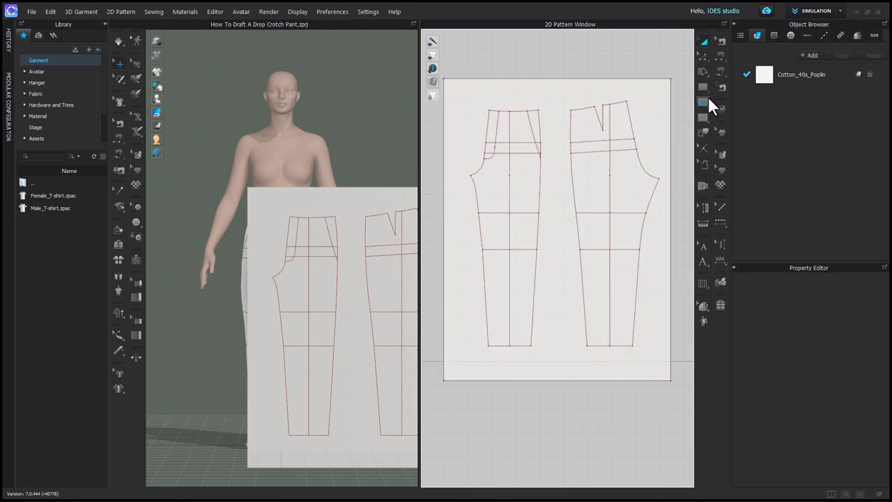
click(702, 41)
click(702, 57)
right_drag(534, 293, 533, 323)
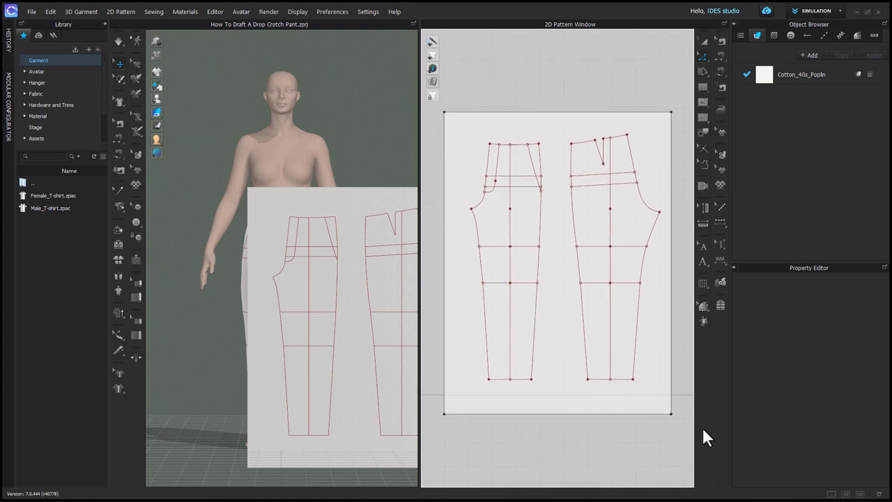
click(860, 494)
scroll(488, 350, down, 3)
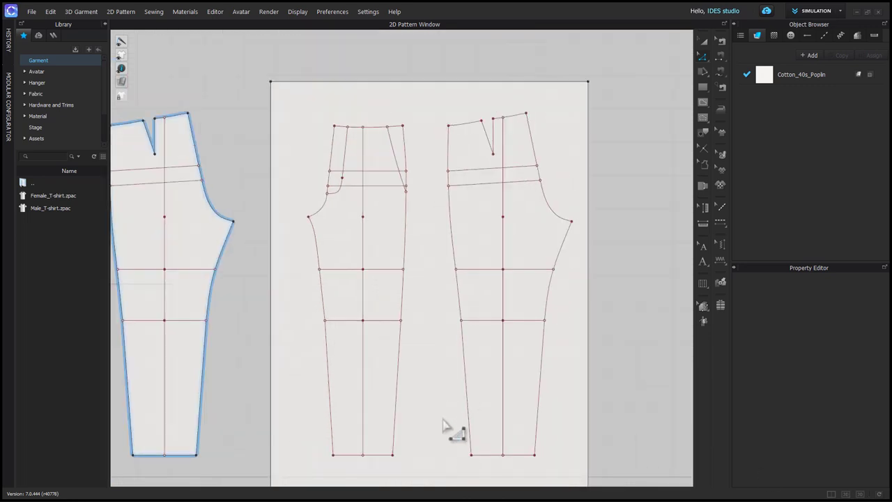
right_drag(436, 398, 441, 381)
Delete the points at crotch level on the vertical center lines of the cloned front and back outlines
key(z)
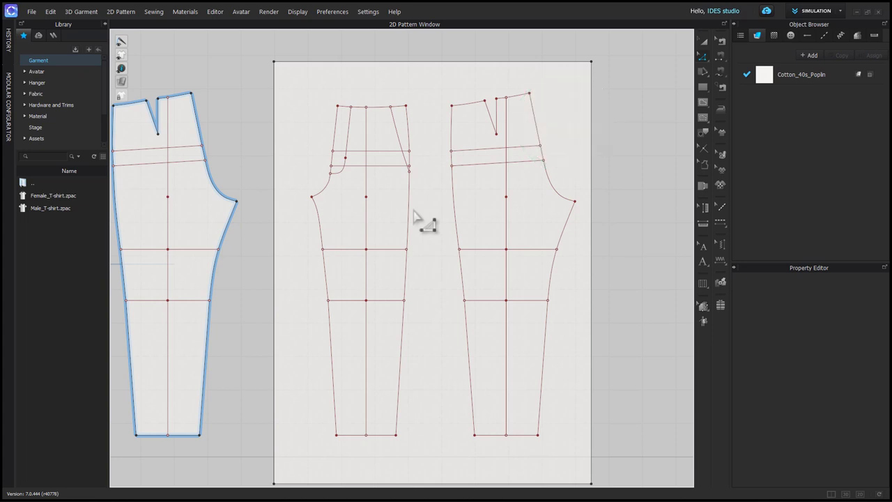
click(365, 197)
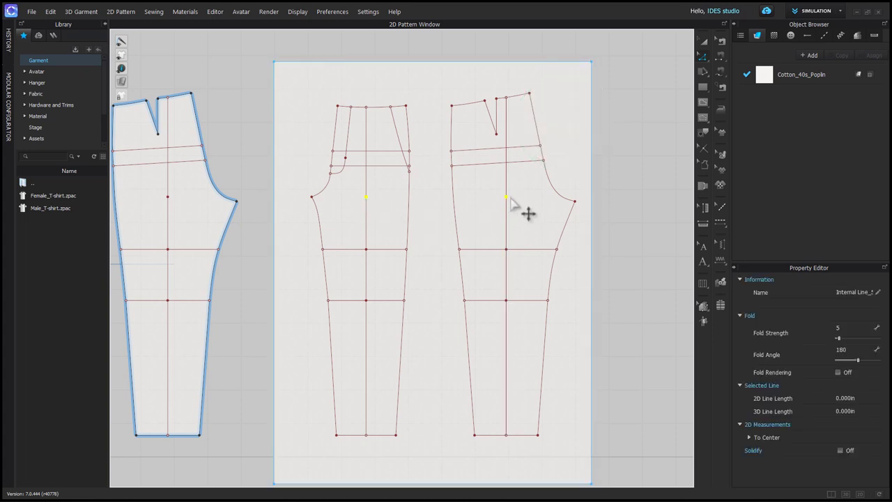
key(Delete)
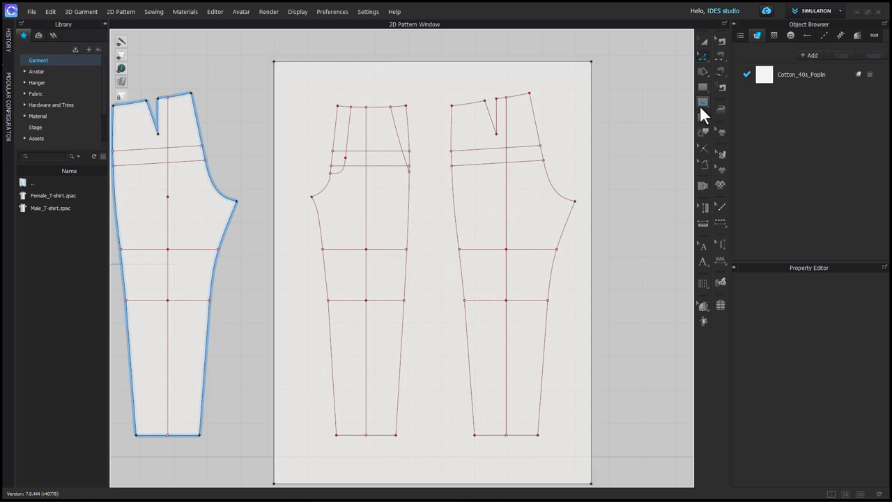
Draw a horizontal internal line about 11.44 in long from the cloned front's crotch point to its side seam
key(g)
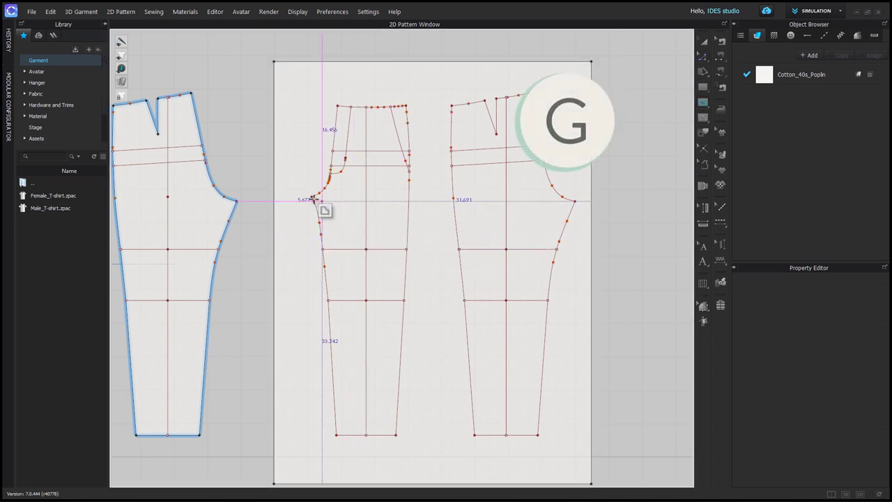
click(312, 198)
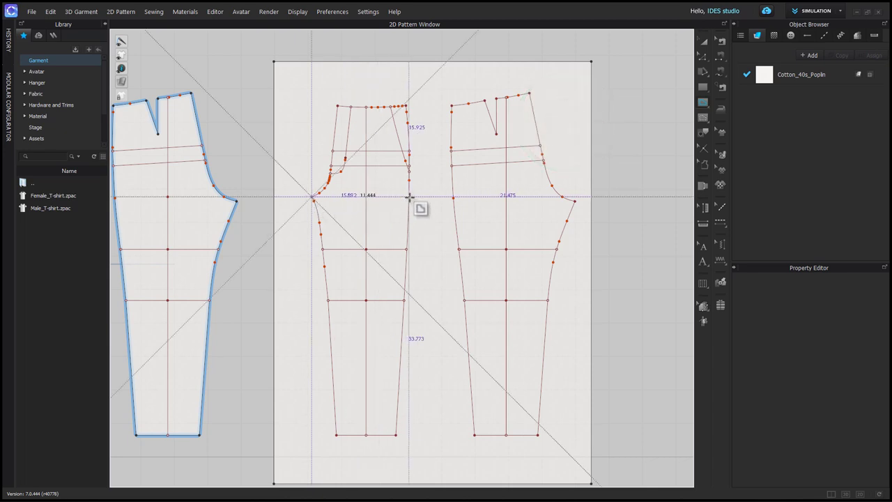
click(409, 197)
key(z)
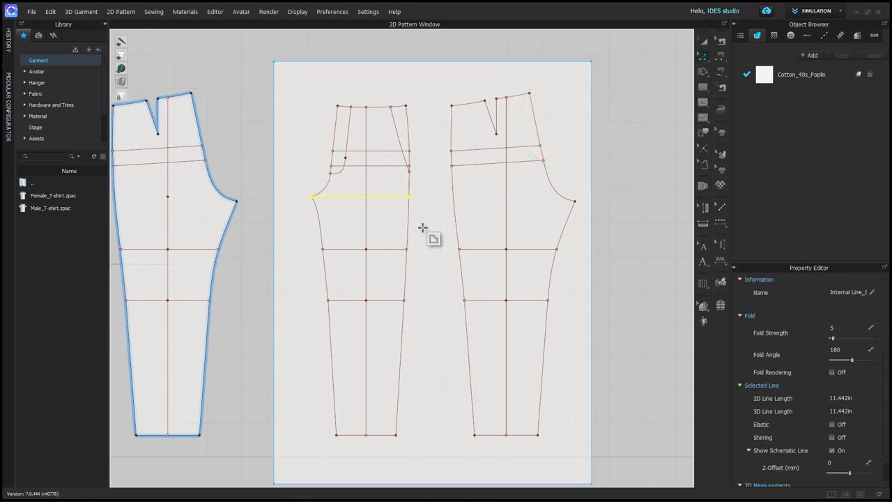
click(677, 81)
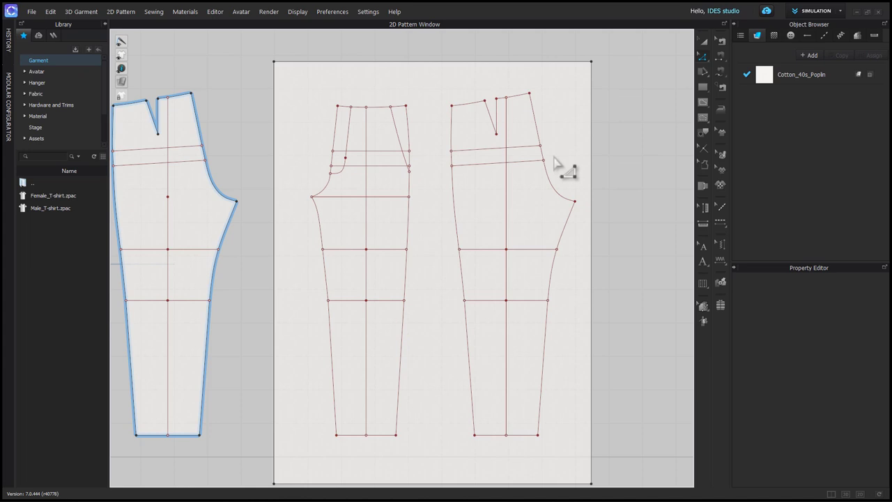
Copy the front's horizontal crotch line and paste it at the same height across the cloned back outline
click(380, 197)
key(ctrl+c)
key(ctrl+v)
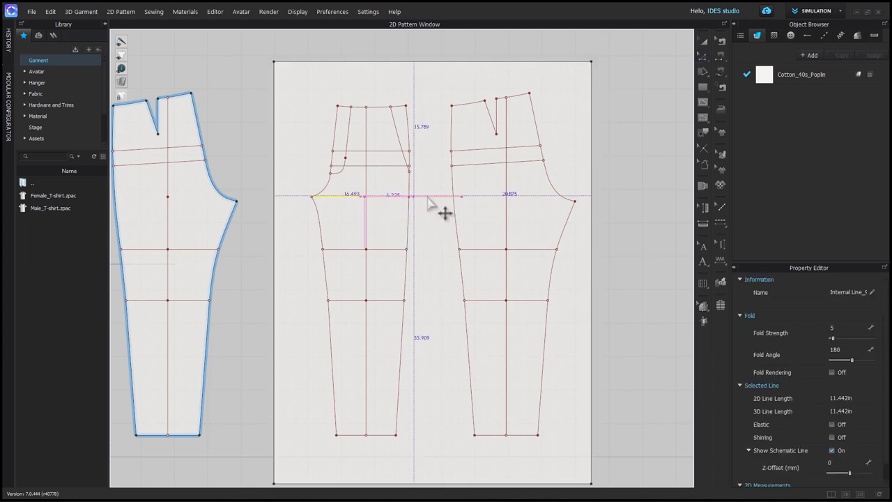
drag(510, 200, 512, 202)
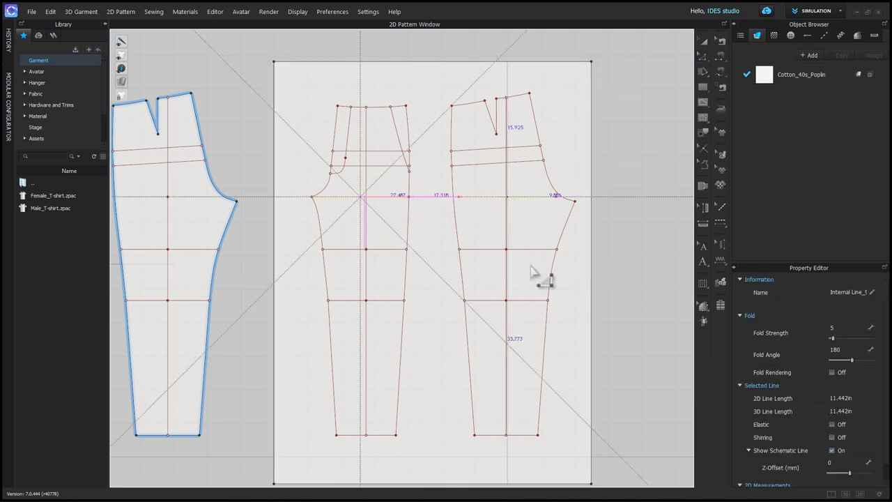
Try to extend the inner end of the back's horizontal crotch line to the pattern outline
click(601, 299)
right_click(555, 199)
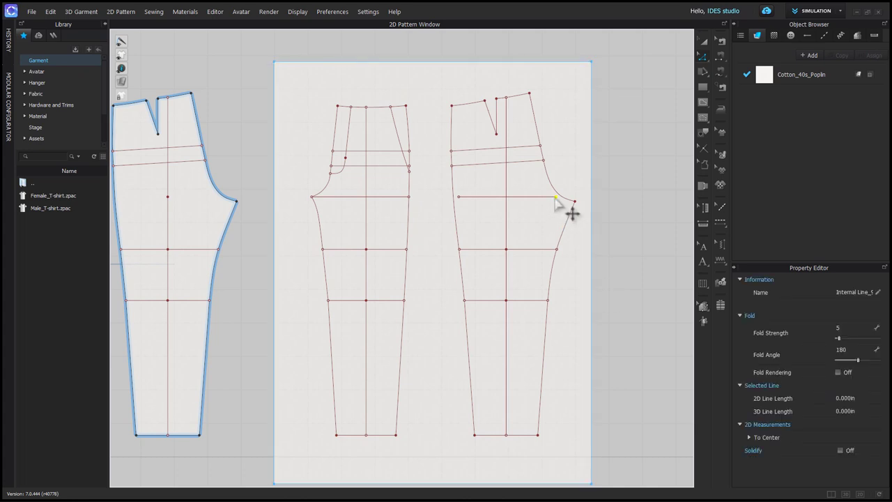
mouse_move(575, 252)
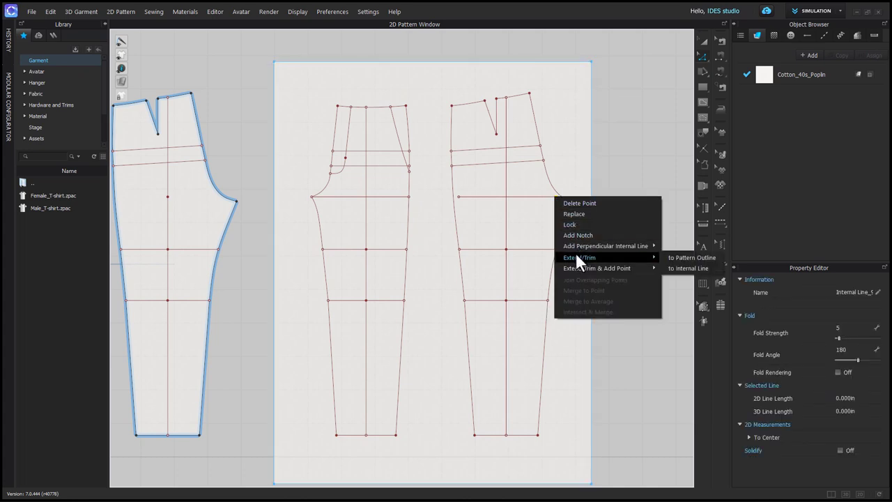
click(689, 257)
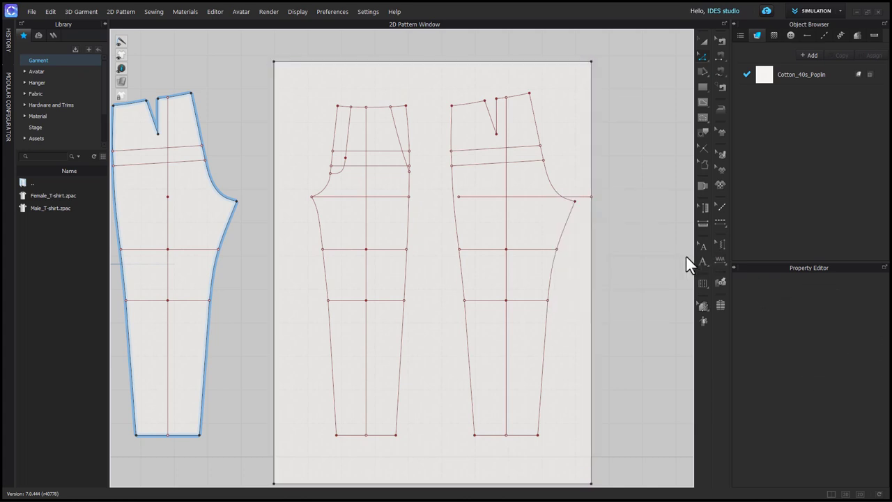
Extend both ends of the back's horizontal crotch line to the cloned back outline, using internal lines as the limit
right_click(556, 198)
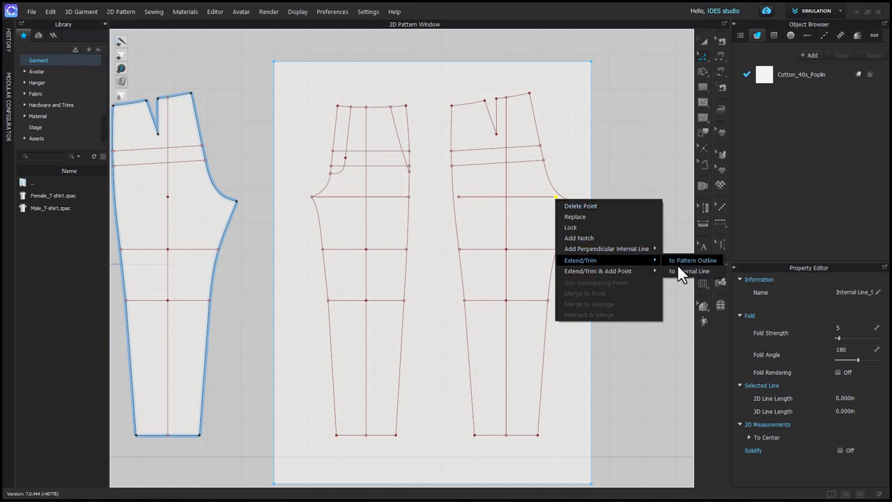
click(677, 263)
right_click(459, 198)
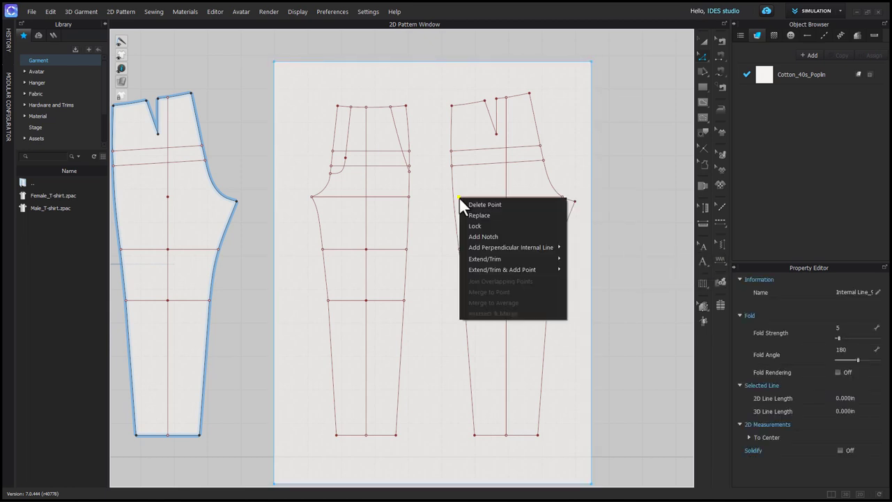
click(593, 261)
Delete the horizontal lines between crotch and knee level on the cloned front and back outlines
click(384, 250)
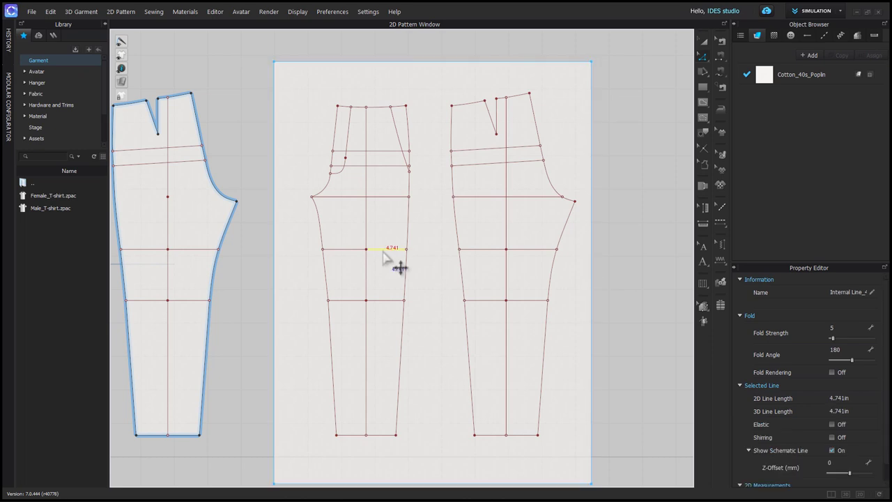
click(492, 256)
click(496, 267)
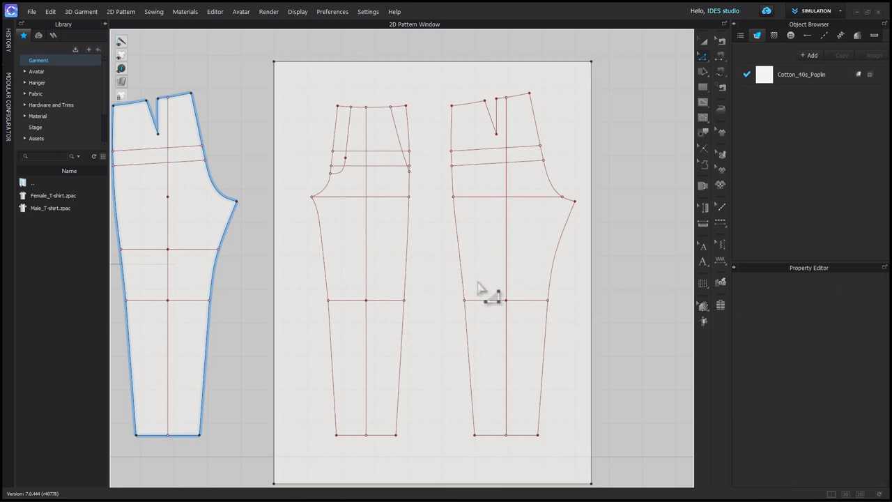
Distribute 1 internal line between the crotch line and the outer half of the knee line on the front
click(393, 300)
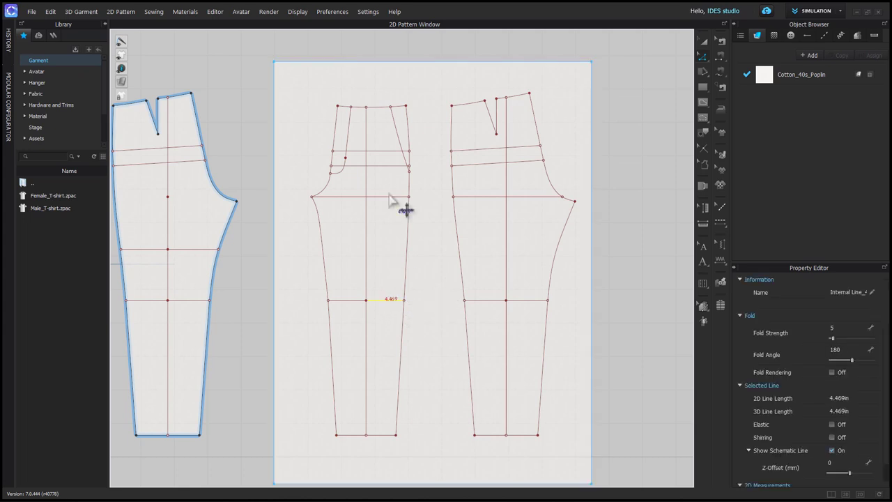
right_click(388, 201)
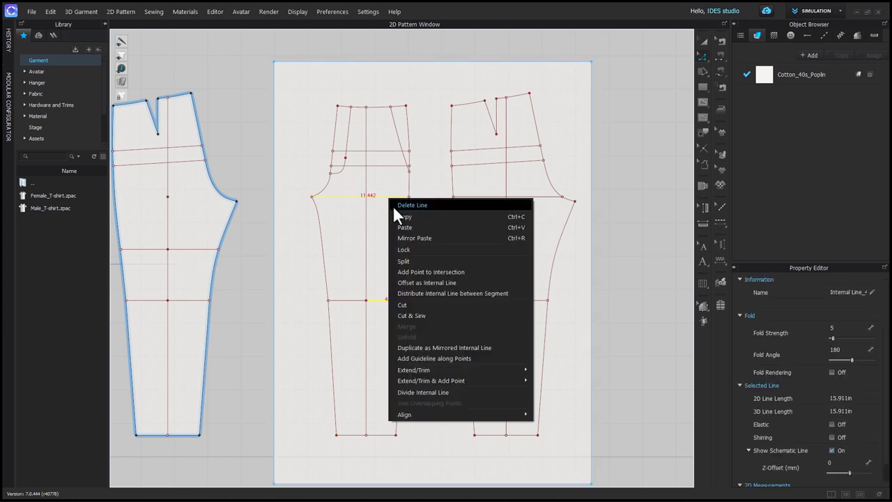
click(425, 294)
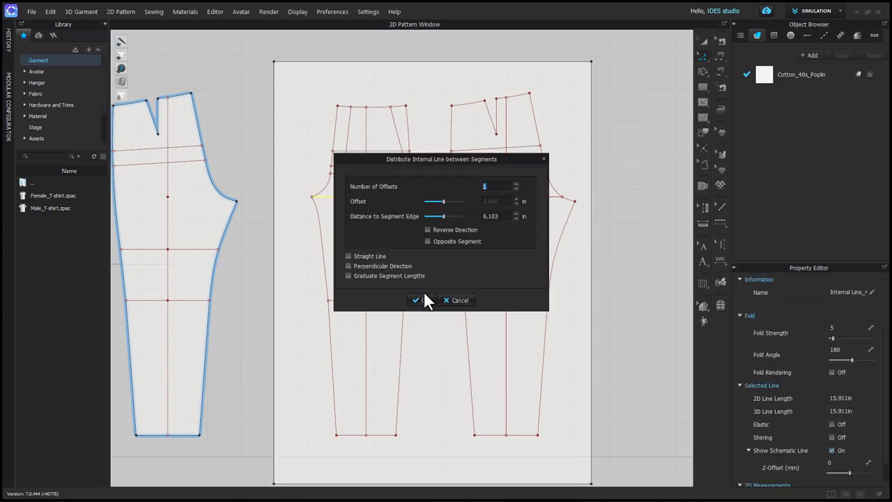
drag(462, 160, 589, 151)
click(549, 292)
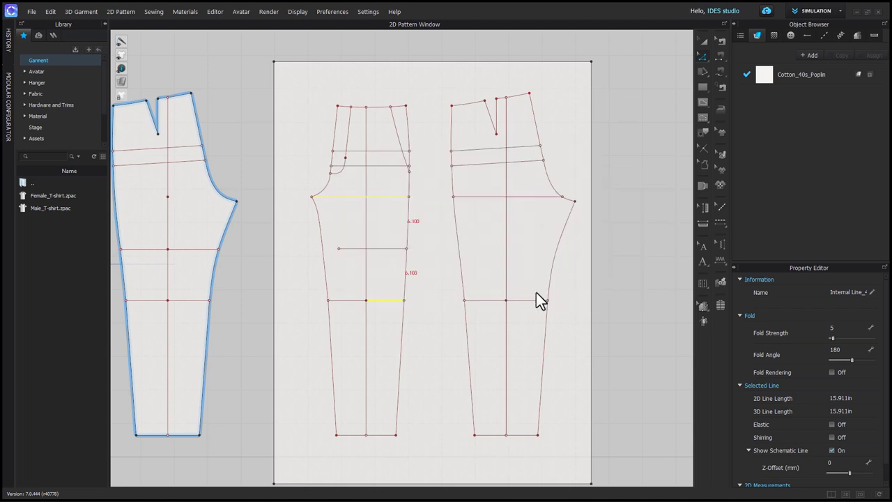
click(437, 268)
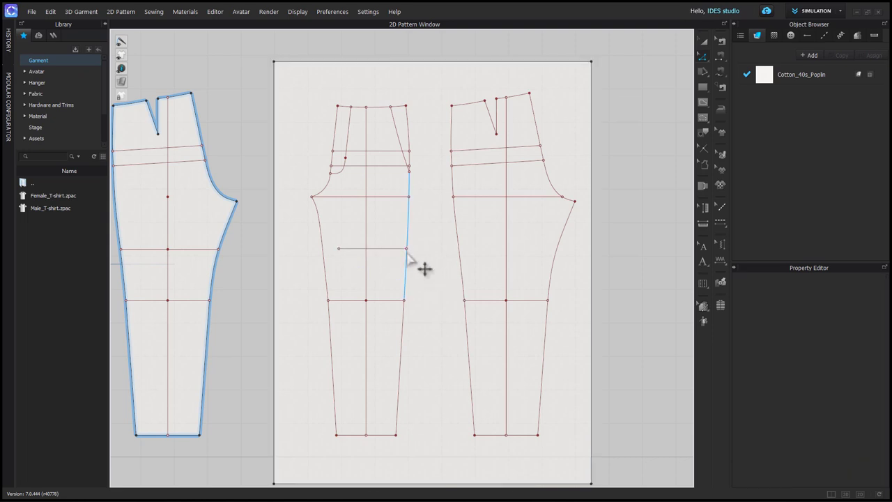
Extend or trim the side seam end of the front's new mid-thigh line to the internal line
click(407, 251)
right_click(407, 251)
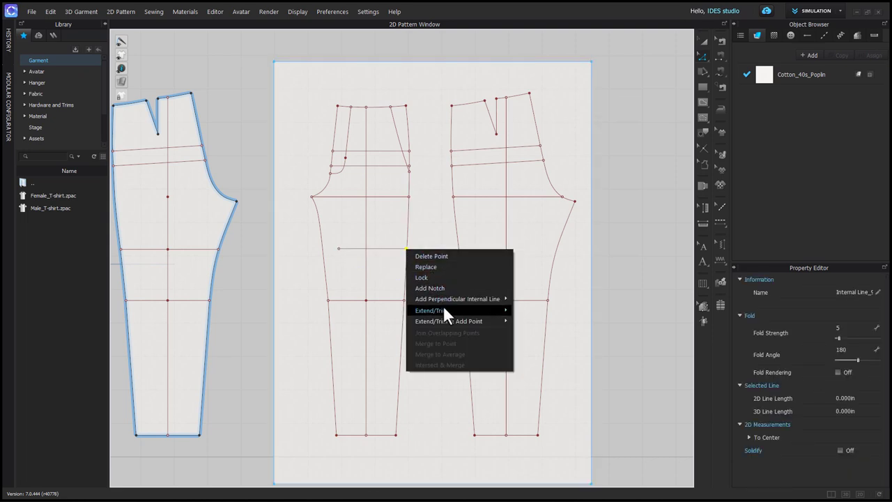
mouse_move(507, 314)
click(540, 321)
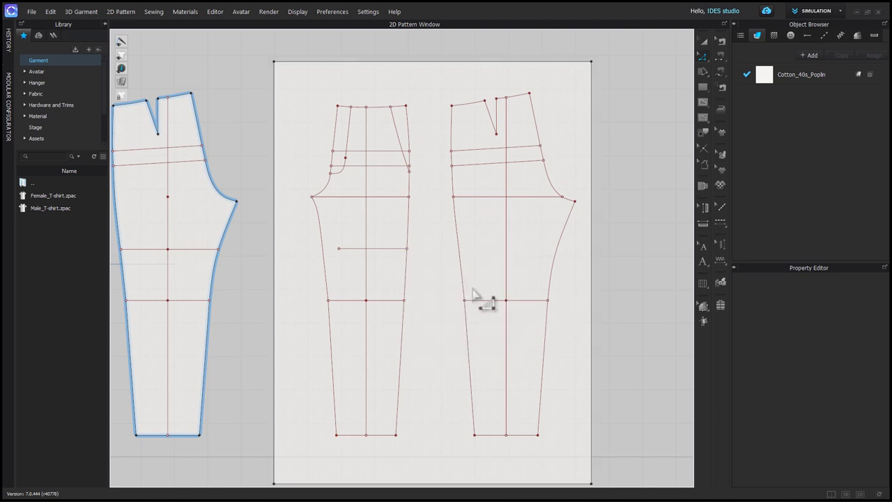
Copy the front's mid-thigh line to the same height on the back and extend its outer end to the side seam internal line
click(387, 248)
key(ctrl+c)
key(ctrl+v)
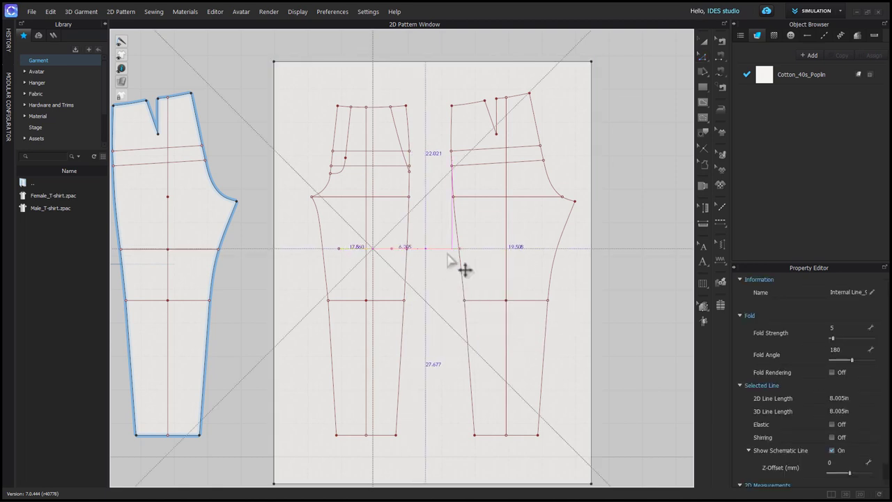
click(510, 252)
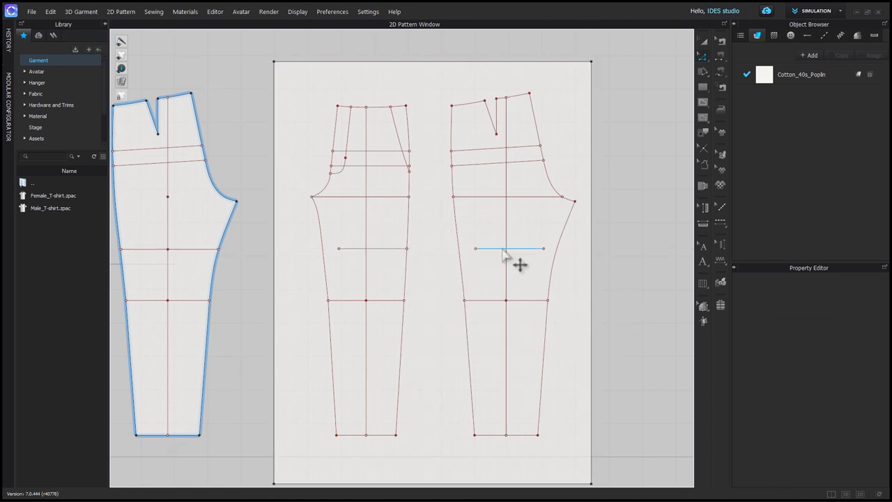
right_click(477, 248)
mouse_move(520, 308)
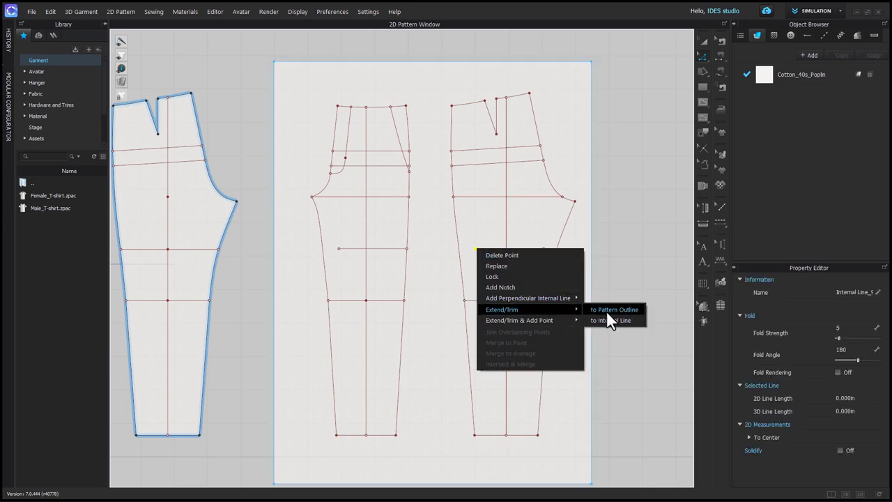
click(609, 324)
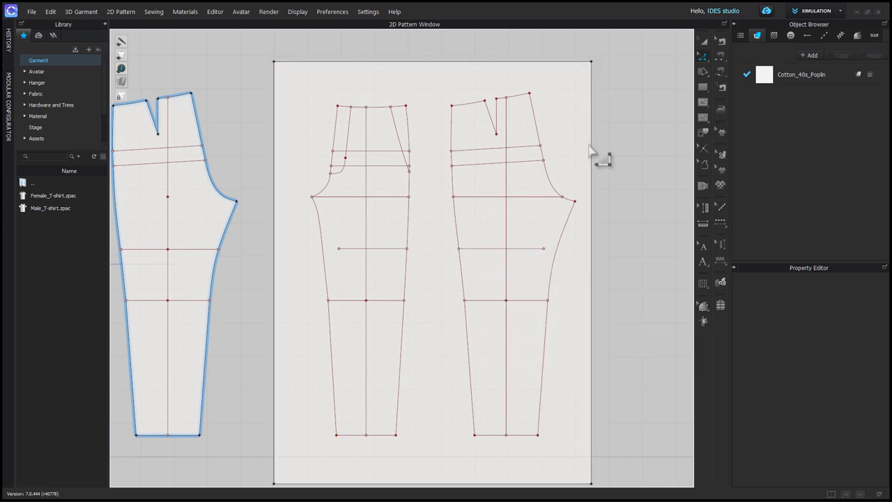
Draw a straight internal line about 13.82 in long from the back's center waist point to its crotch point
click(530, 92)
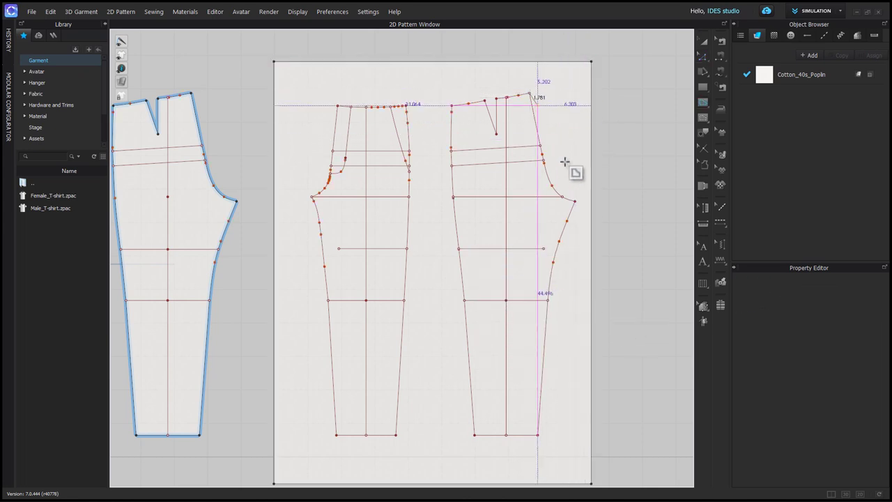
double_click(572, 201)
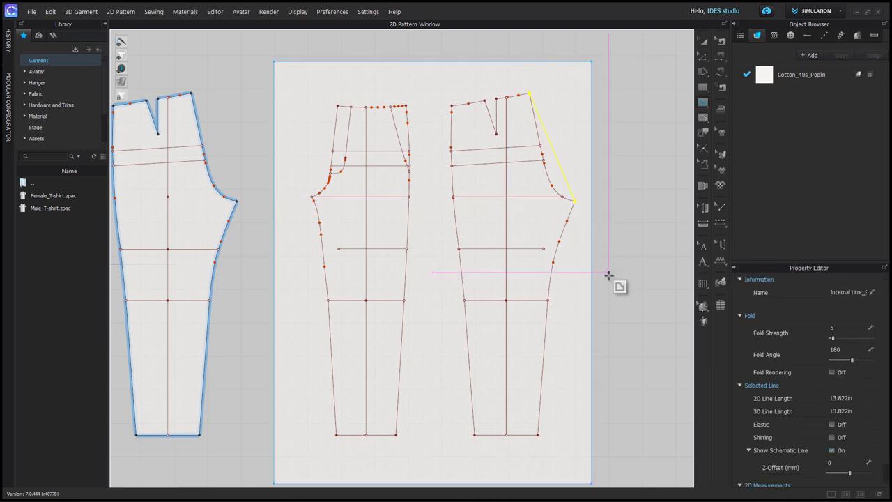
key(a)
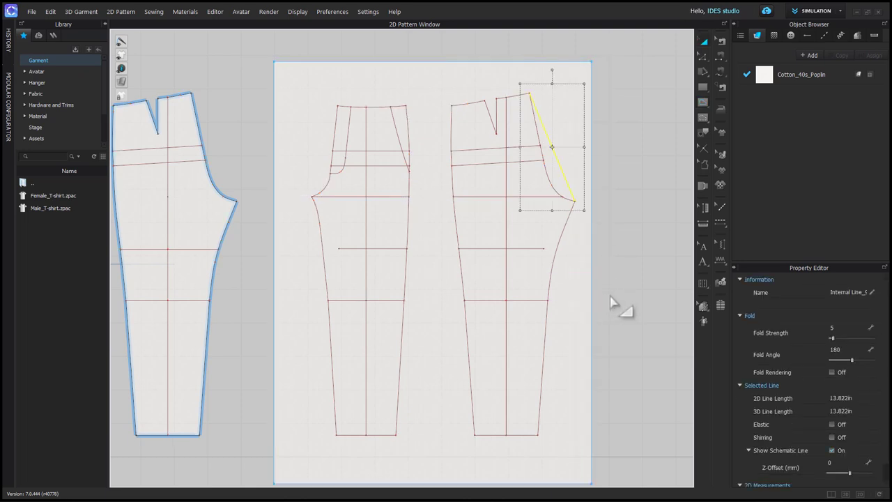
click(609, 295)
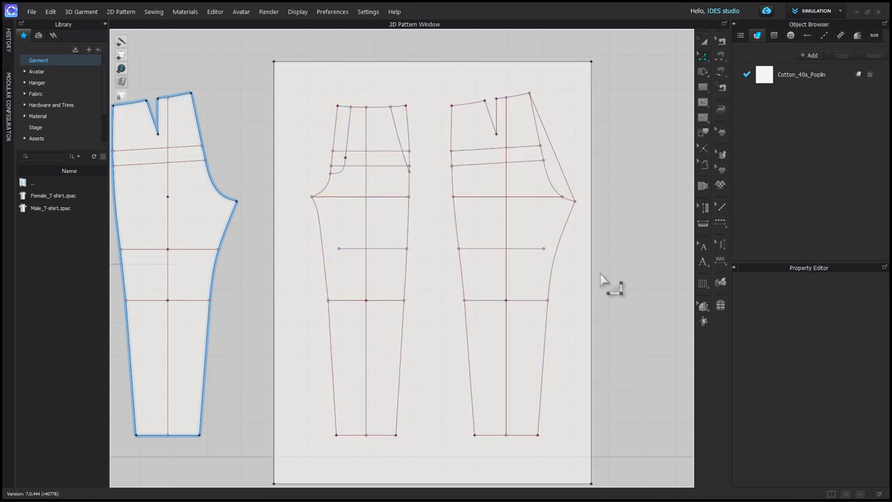
Widen the rectangle on both sides to about 44.36 in by moving its two vertical edges outward
drag(593, 275, 619, 276)
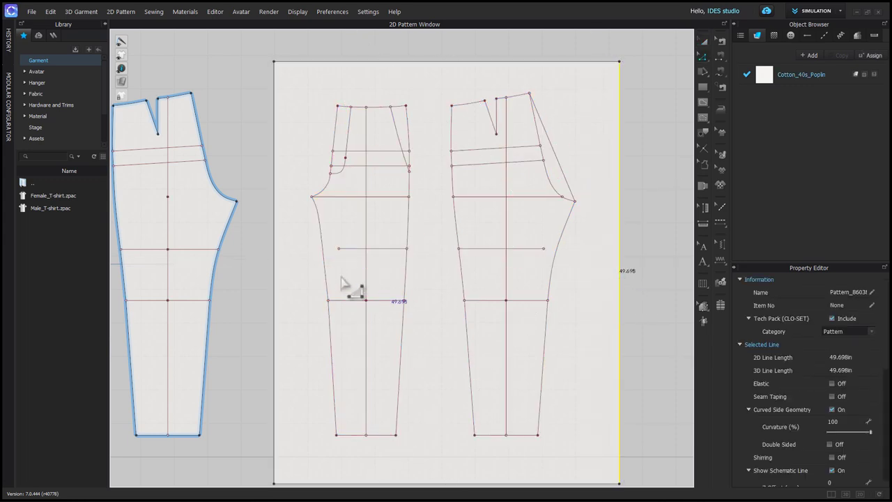
click(275, 277)
drag(275, 277, 244, 275)
click(648, 319)
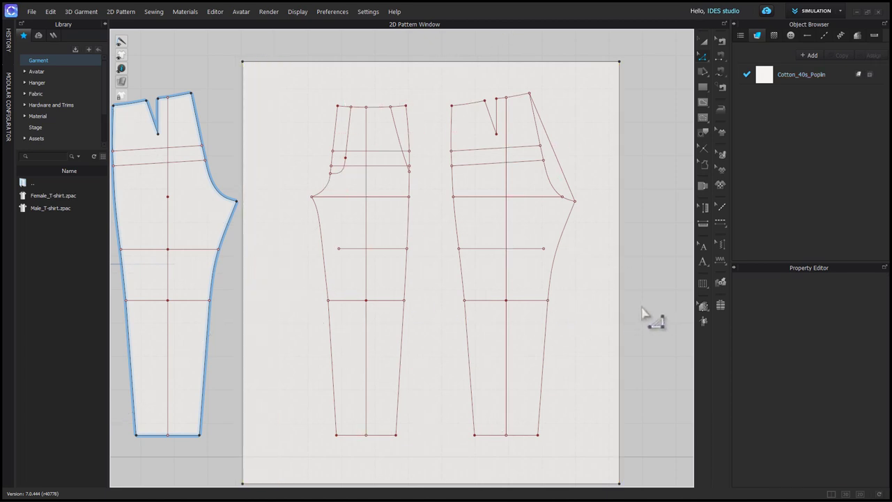
Intersect and merge the lower end of the back's diagonal crotch line with the inner end of its mid-thigh line
mouse_move(576, 203)
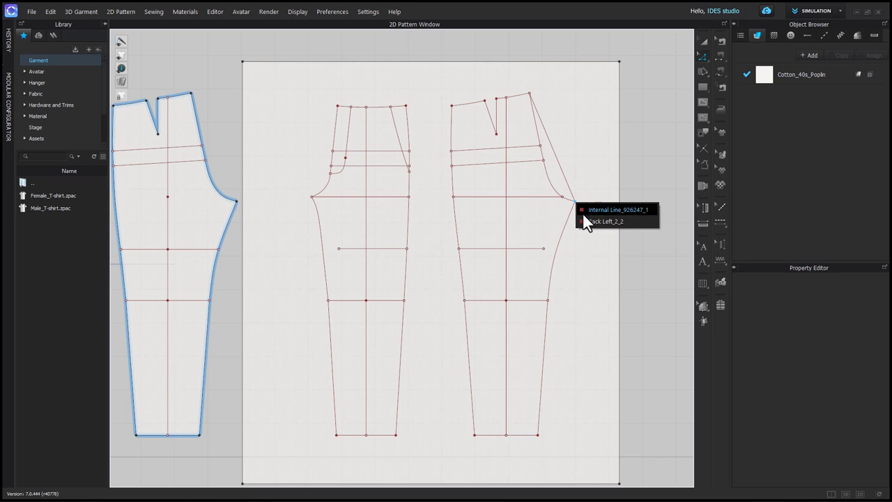
click(587, 210)
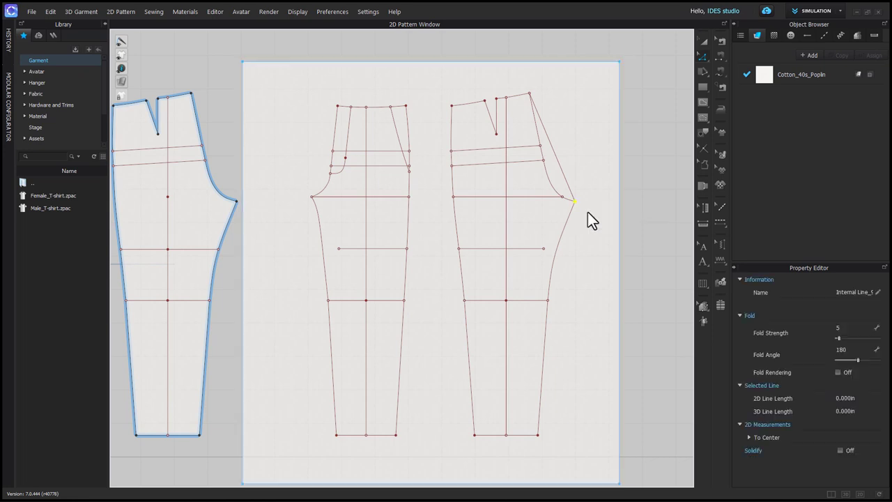
right_click(544, 251)
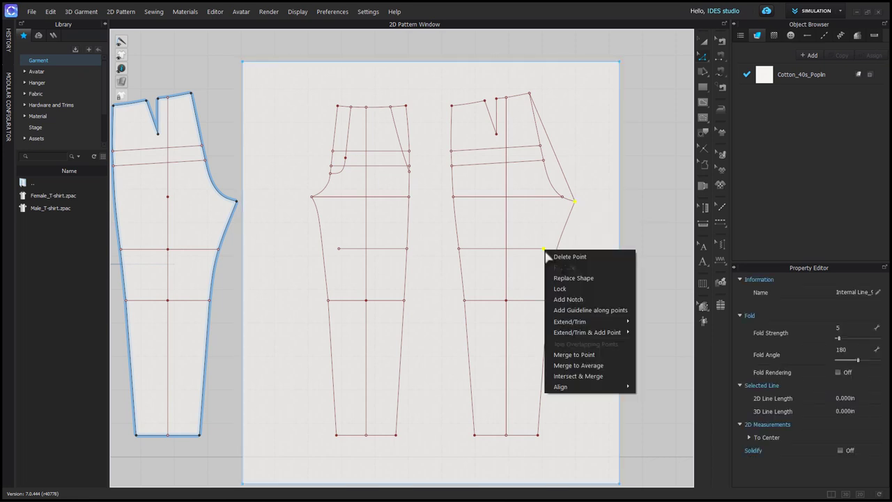
click(605, 377)
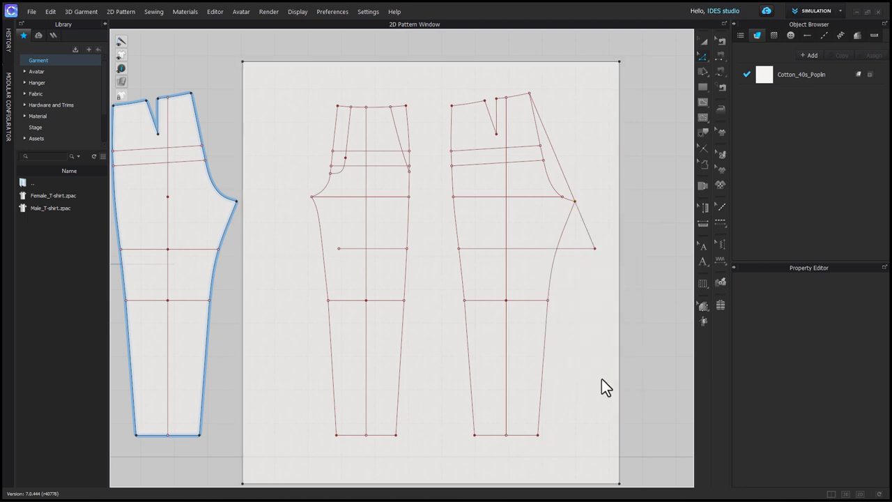
Add a point on the back's extended mid-thigh line near the vertical center line
click(701, 54)
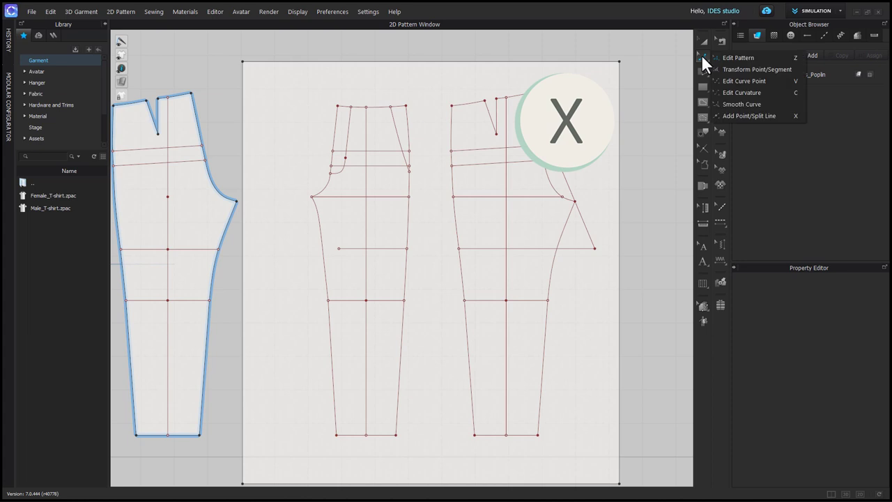
click(731, 117)
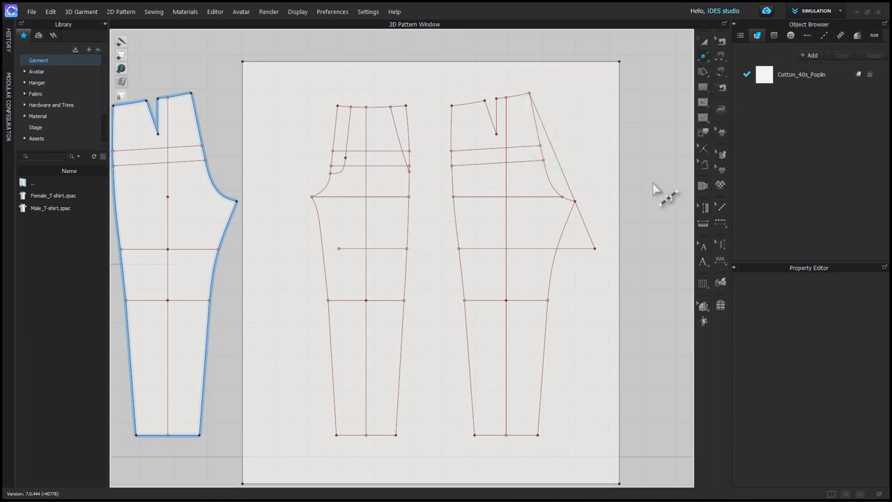
click(513, 249)
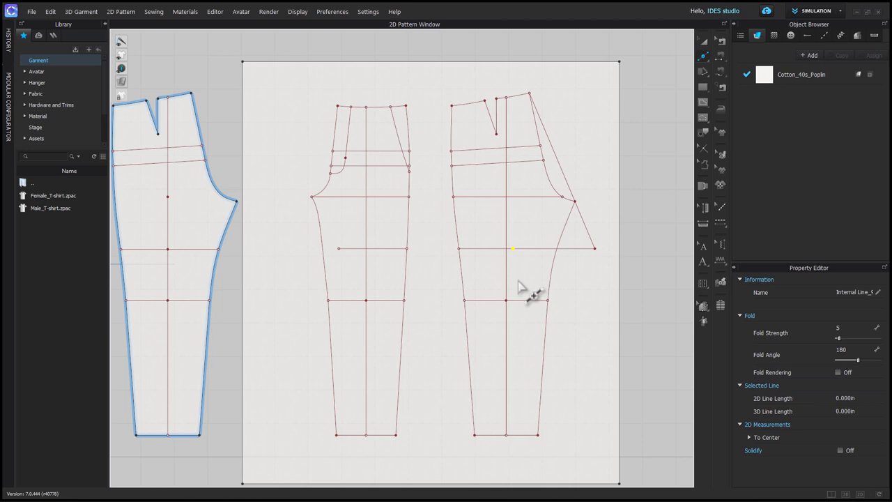
Move the added point on the back's mid-thigh line horizontally onto the intersection with the vertical center line
key(a)
key(z)
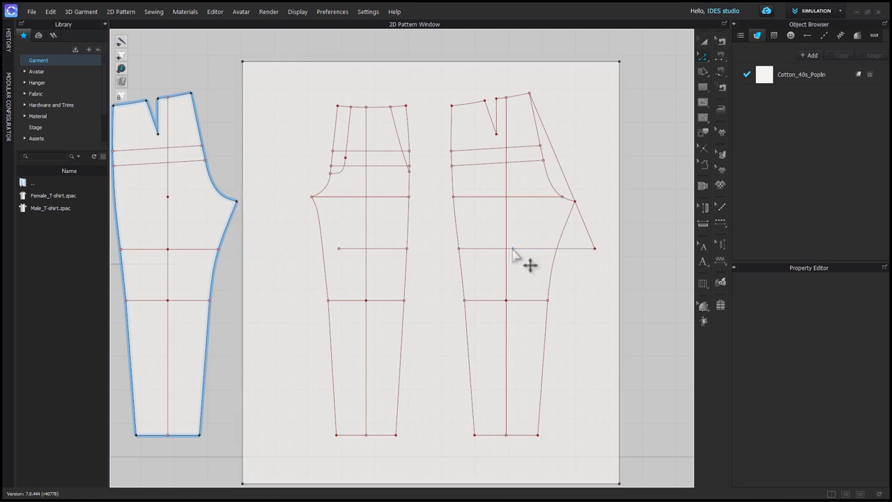
click(512, 249)
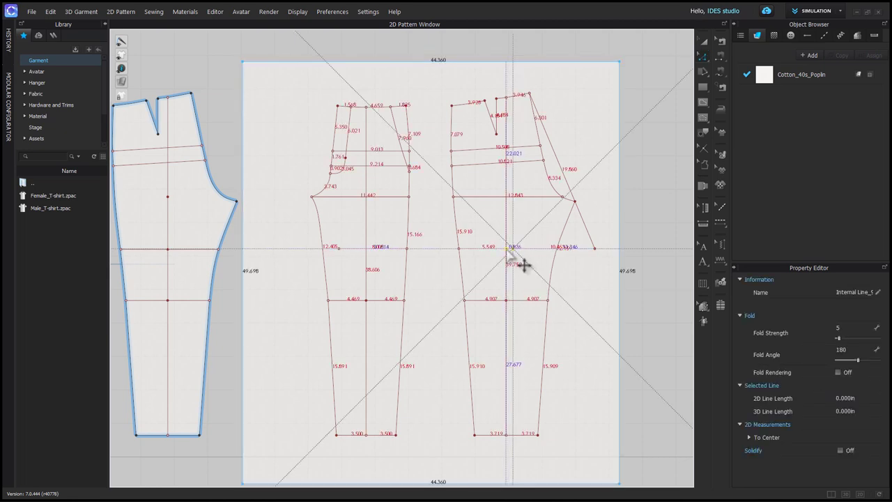
scroll(514, 258, up, 2)
scroll(513, 259, up, 3)
scroll(513, 260, up, 2)
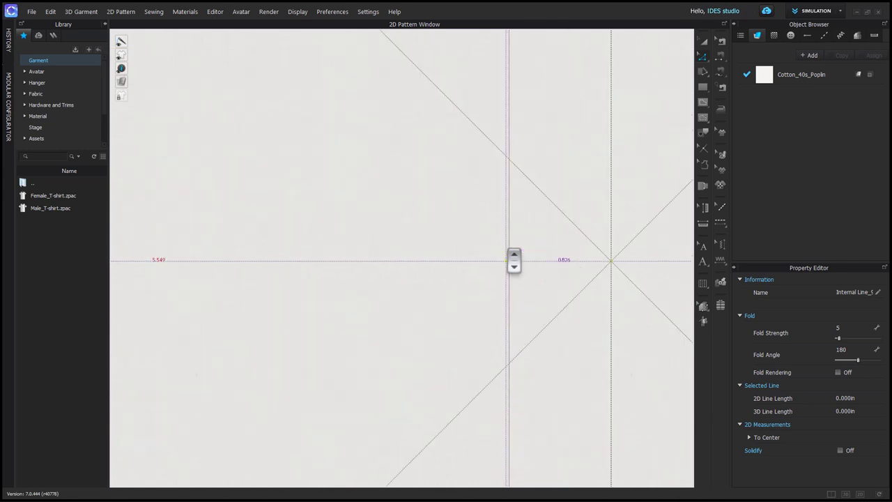
drag(510, 261, 510, 262)
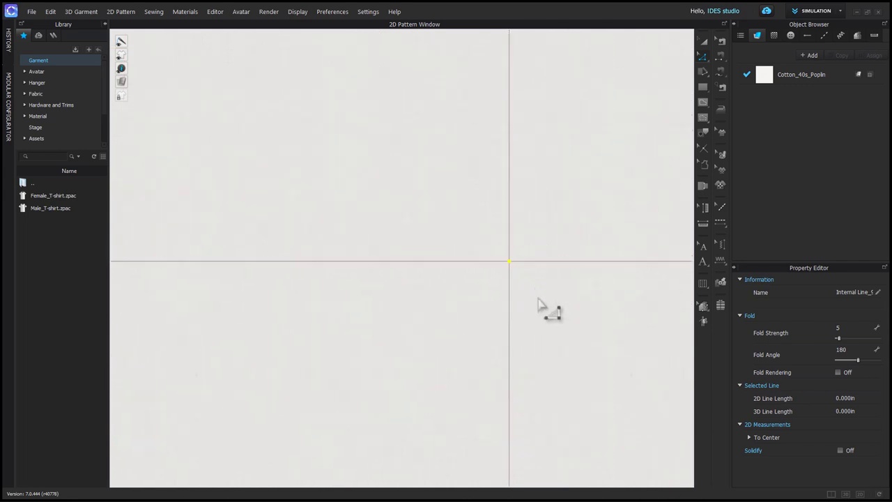
Measure the back's mid-thigh line segment from the vertical center line to its extended inner end
scroll(540, 304, down, 5)
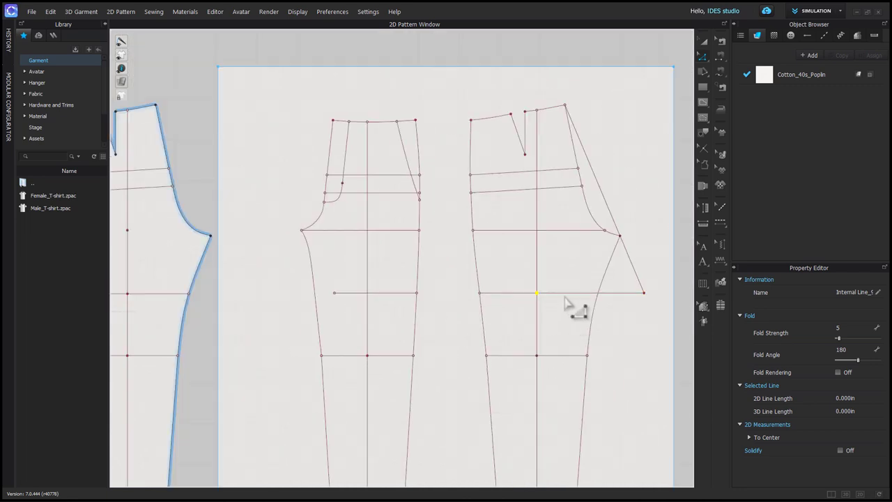
click(565, 296)
scroll(619, 347, down, 2)
middle_drag(619, 348, 616, 301)
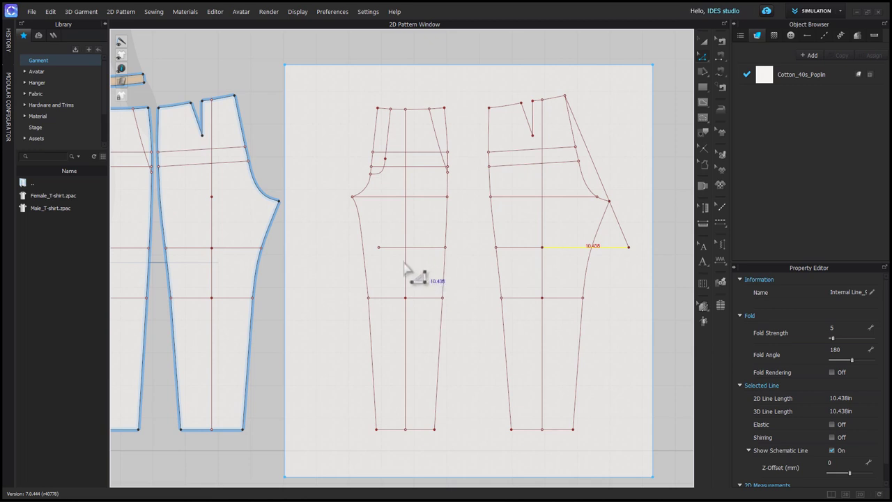
Move the inner end of the front's mid-thigh line horizontally onto the front's vertical center line
click(380, 258)
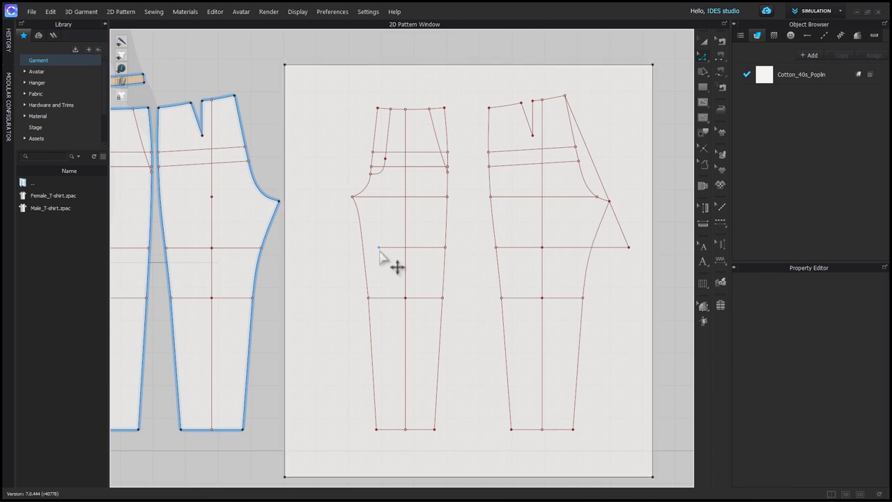
click(379, 252)
scroll(407, 253, up, 5)
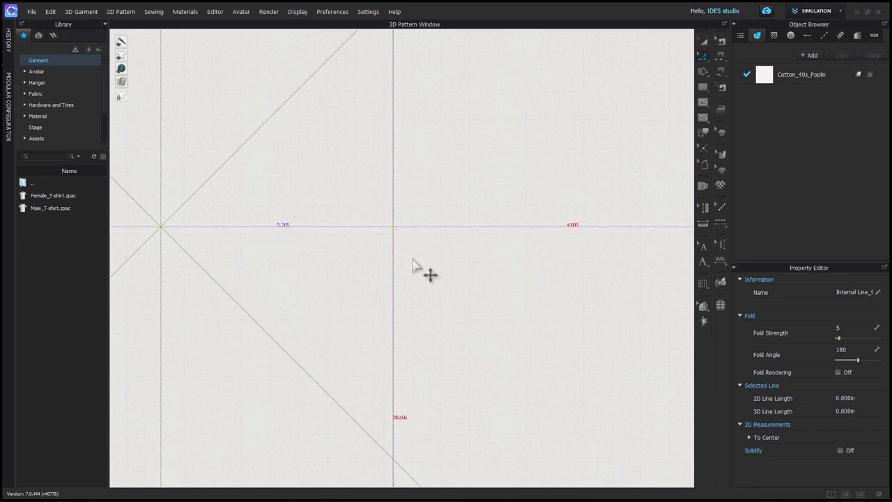
scroll(427, 271, down, 5)
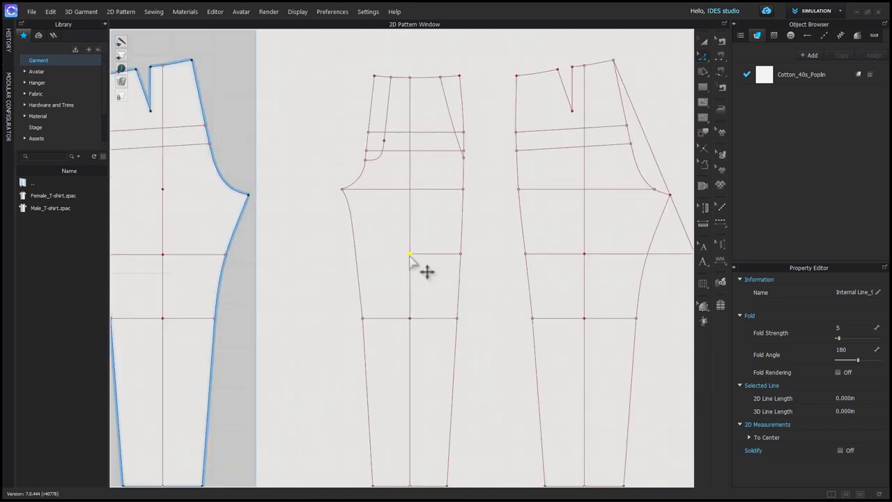
Extend the front's mid-thigh line 10.438 in from the center line outward past the inseam
drag(426, 272, 371, 256)
right_click(370, 256)
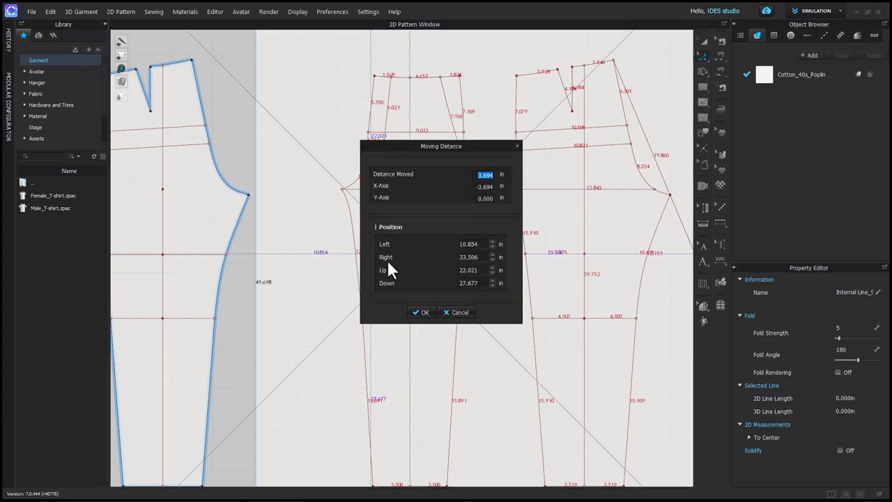
text(10.438)
key(Return)
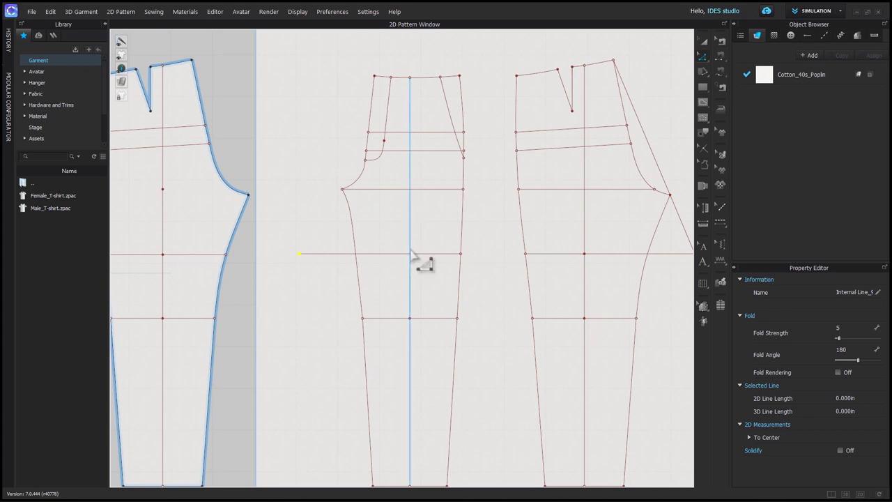
click(410, 254)
click(329, 309)
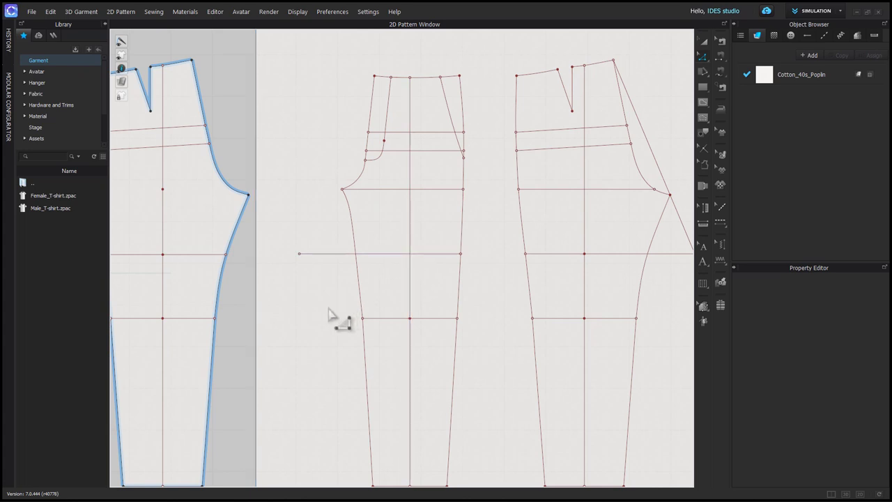
Draw a straight internal line from the front's extended mid-thigh line end to the center front waist corner
key(g)
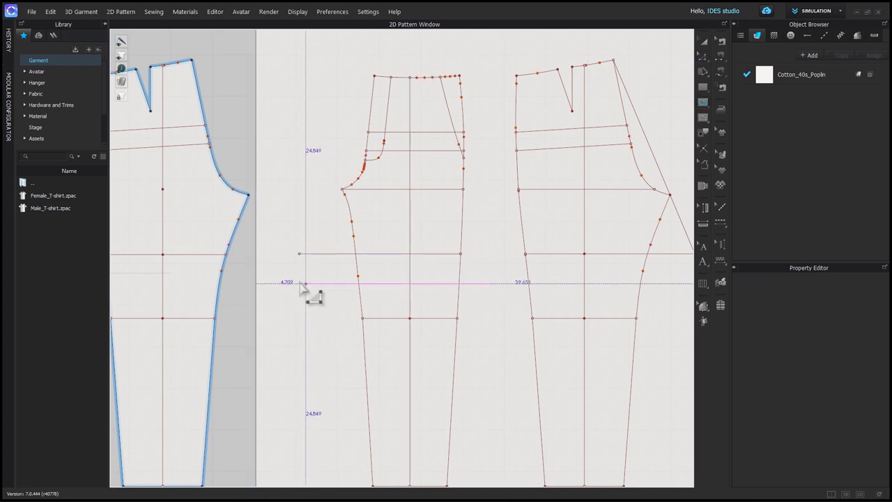
click(298, 253)
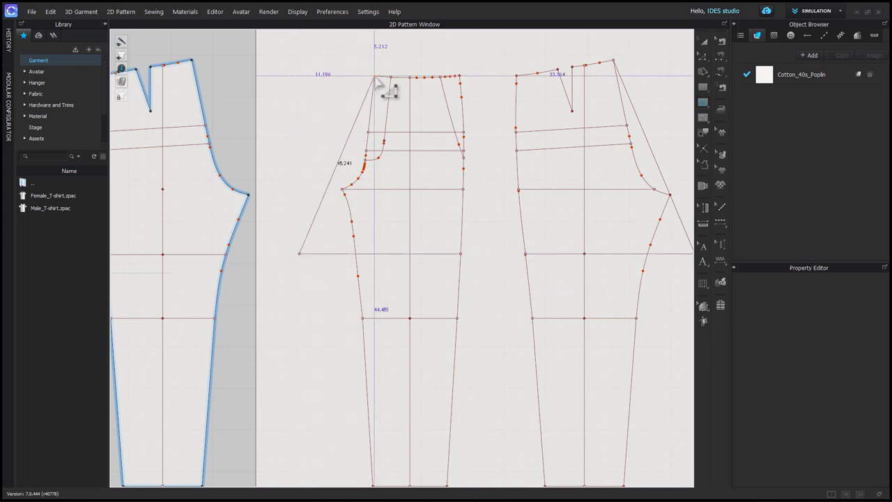
double_click(374, 76)
key(z)
scroll(395, 186, down, 2)
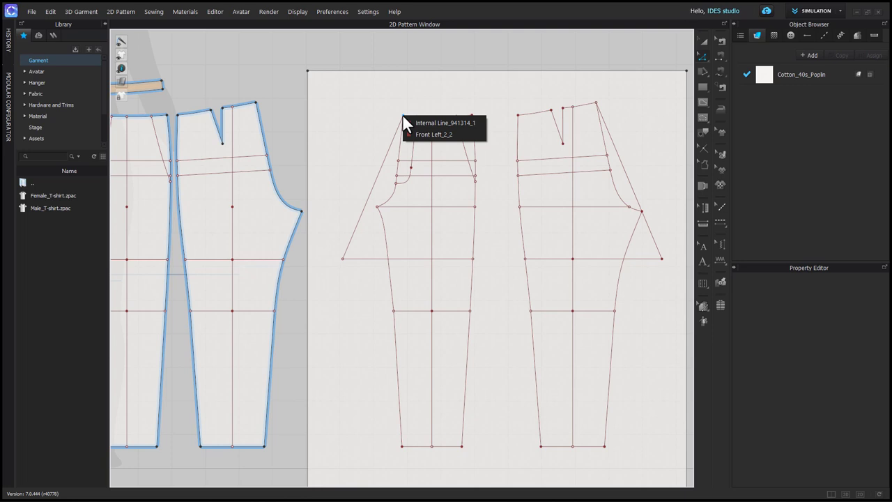
Extend the upper ends of the diagonal crotch lines above the waist, 0.563 in on the front and 0.375 in on the back
click(407, 119)
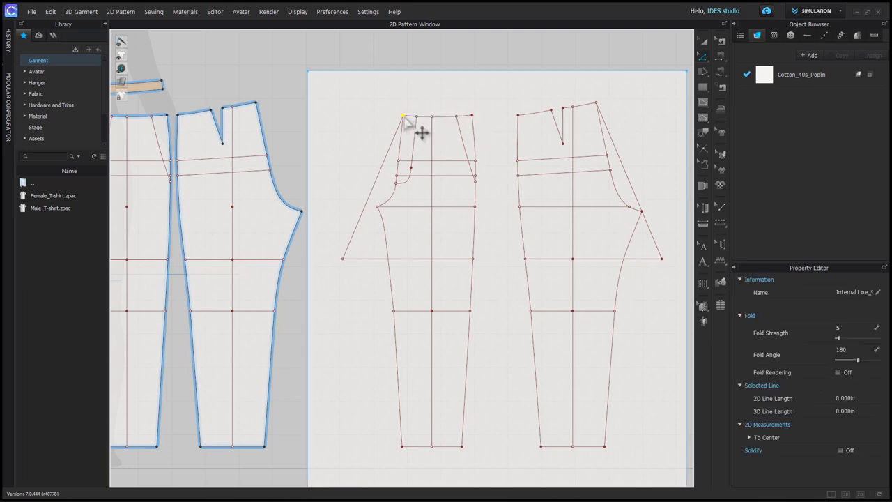
drag(405, 117, 412, 119)
right_click(413, 120)
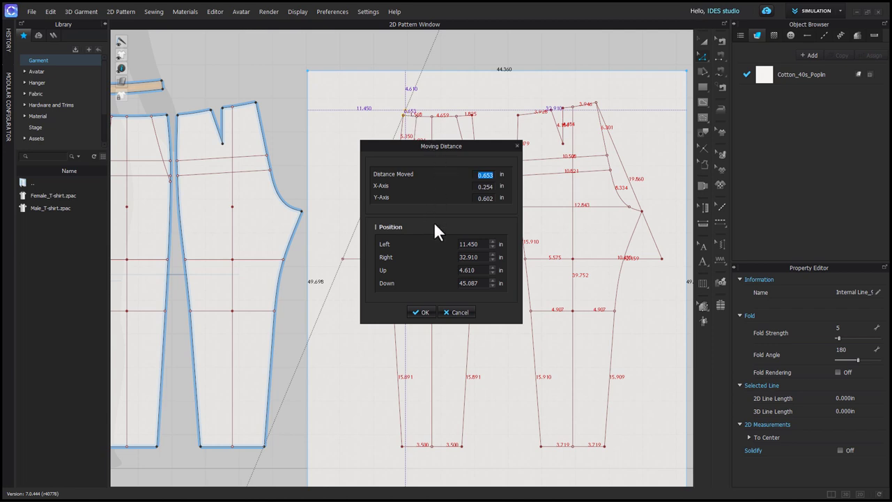
text(.563)
key(Return)
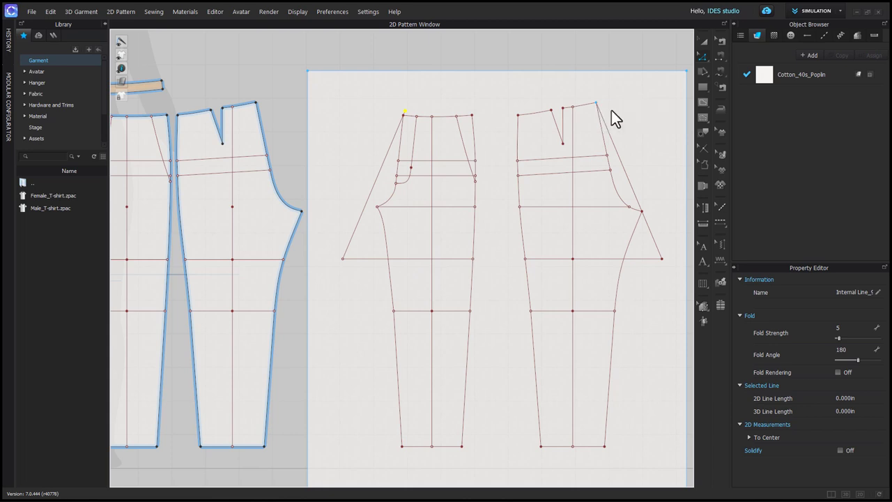
drag(597, 106, 593, 99)
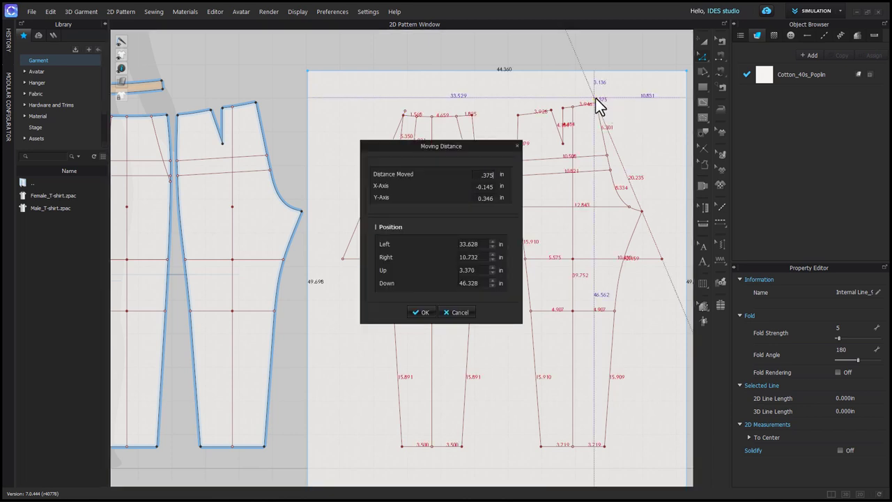
key(Return)
Draw a curved waistline on the back from the raised diagonal line end to the dart's nearer leg and refine its curvature
scroll(610, 122, up, 5)
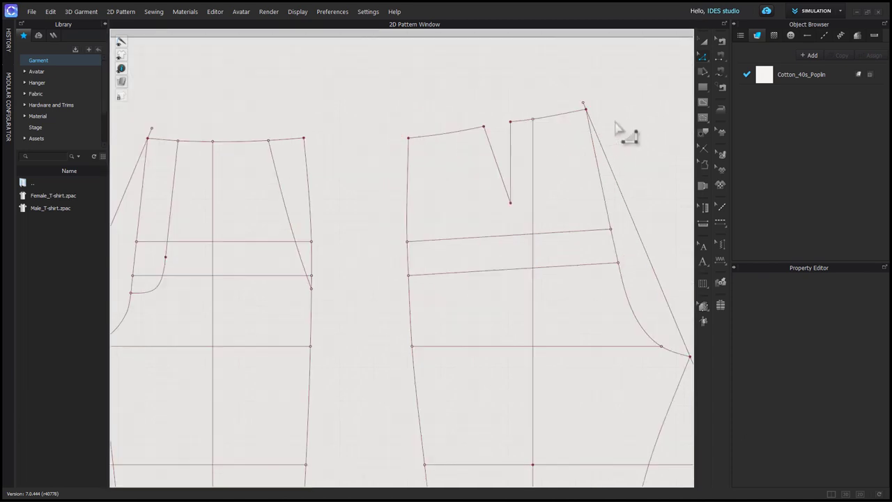
scroll(557, 120, up, 3)
ctrl+click(552, 115)
scroll(516, 125, up, 6)
ctrl+click(474, 133)
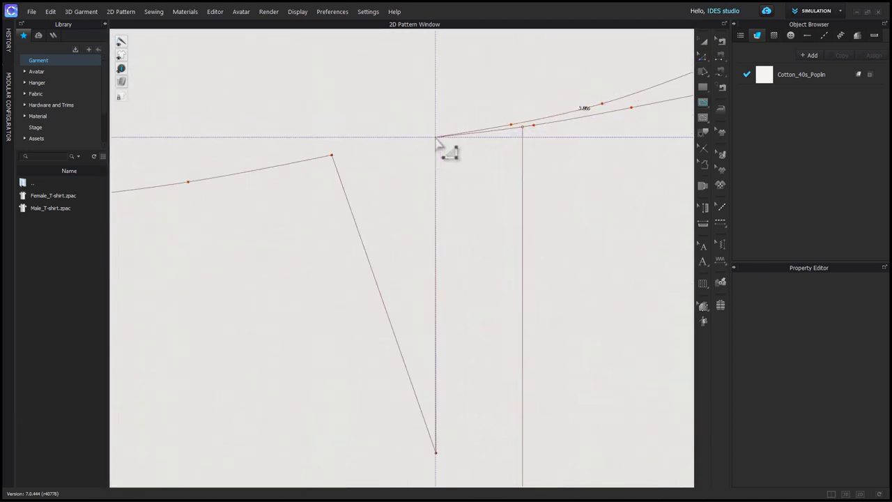
double_click(437, 138)
scroll(436, 140, down, 3)
key(v)
drag(536, 174, 551, 173)
Draw a curved waistline on the front from the raised diagonal line end into the existing waistline and refine its curvature
scroll(423, 223, down, 3)
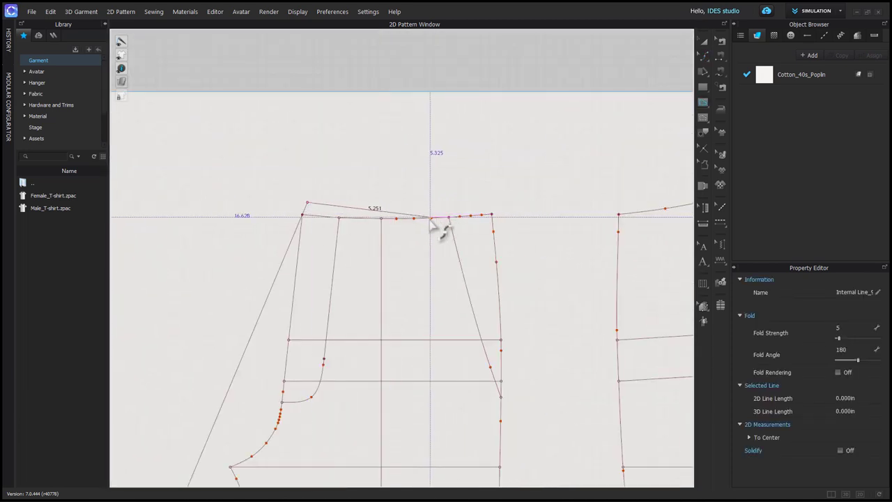
scroll(451, 248, up, 4)
drag(443, 275, 444, 278)
scroll(418, 275, down, 10)
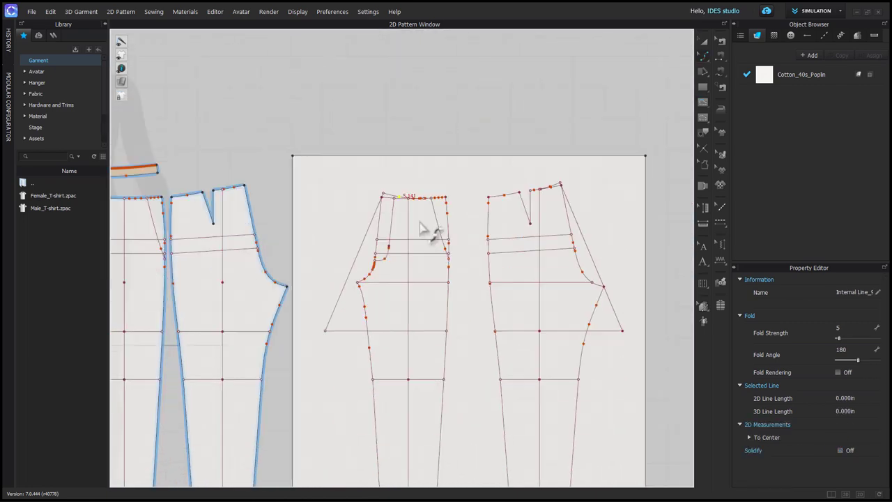
middle_drag(420, 223, 412, 157)
key(z)
Show the 3D view beside the 2D patterns and hide the drafting rectangle in 3D to reveal the pants on the avatar
click(833, 495)
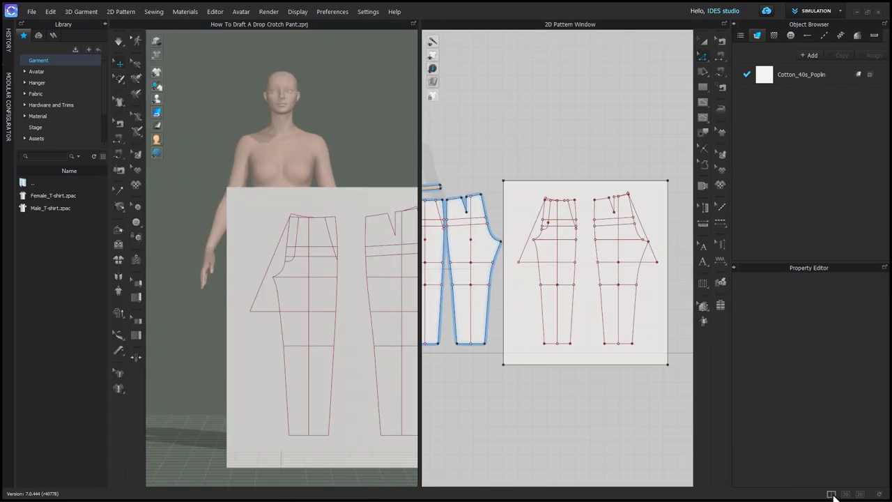
scroll(372, 409, down, 2)
click(341, 357)
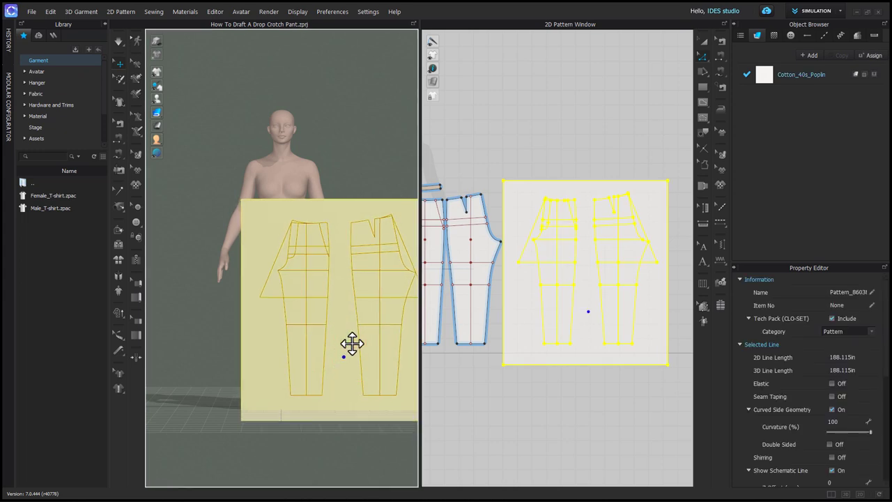
key(shift+q)
scroll(317, 455, up, 2)
middle_drag(317, 457, 341, 430)
scroll(332, 383, up, 2)
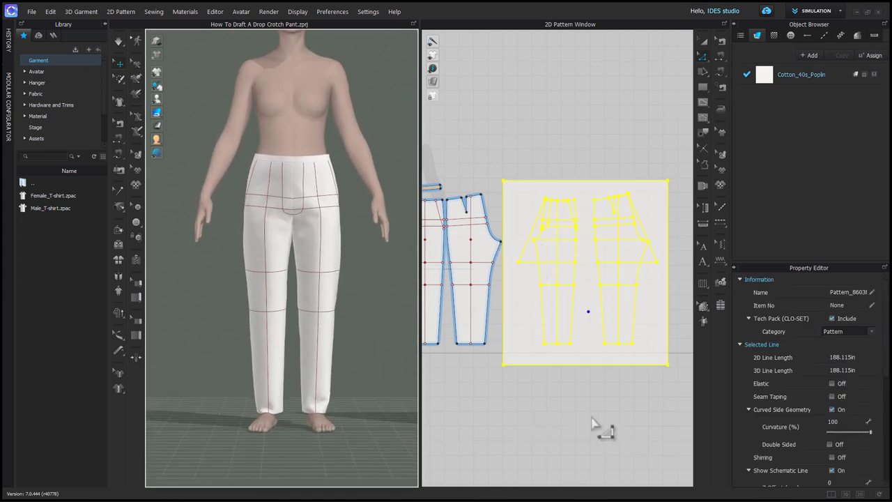
Distribute one internal line between the back's inner knee and hem segments and extend it across to the side seam
click(590, 420)
drag(565, 348, 625, 325)
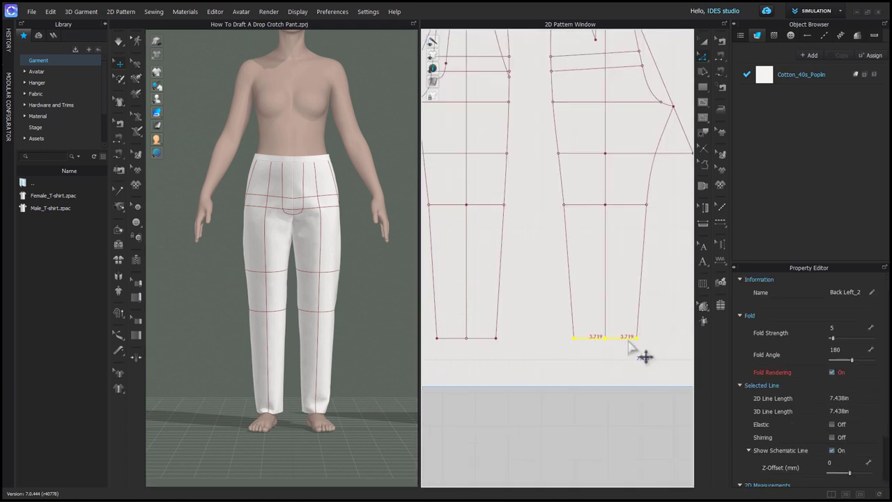
right_click(625, 324)
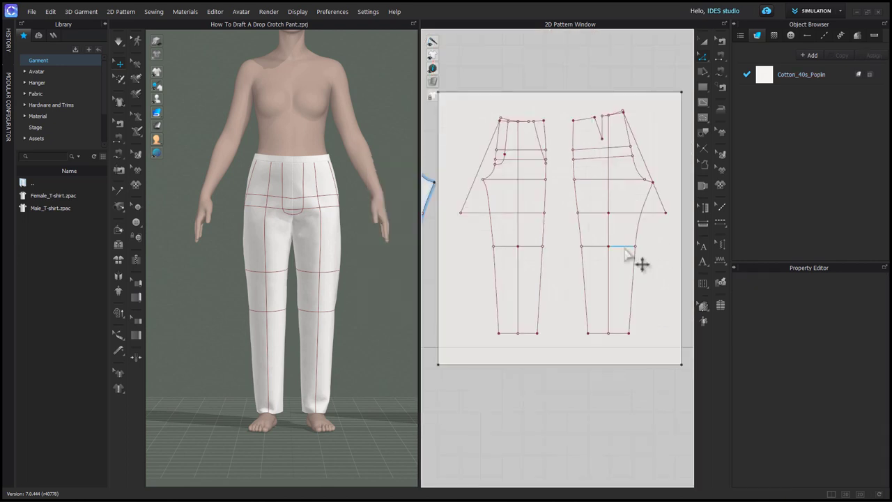
click(624, 246)
shift+click(623, 333)
right_click(623, 335)
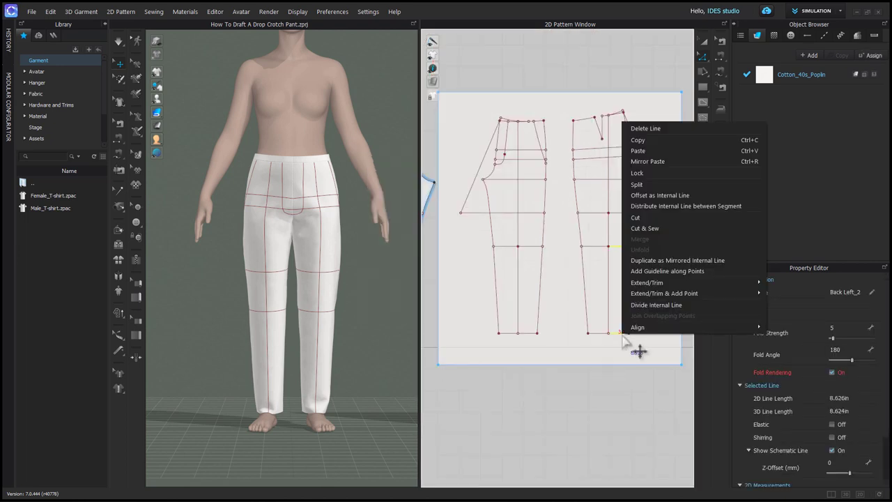
click(660, 206)
click(422, 300)
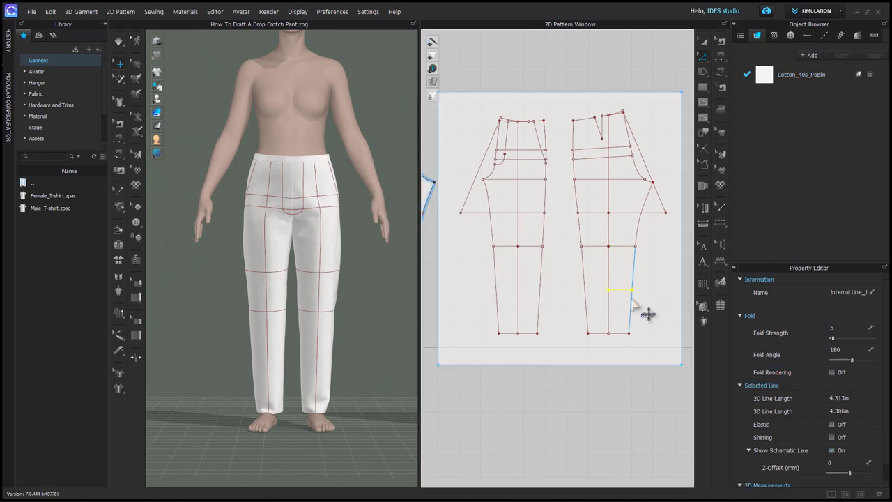
key(Escape)
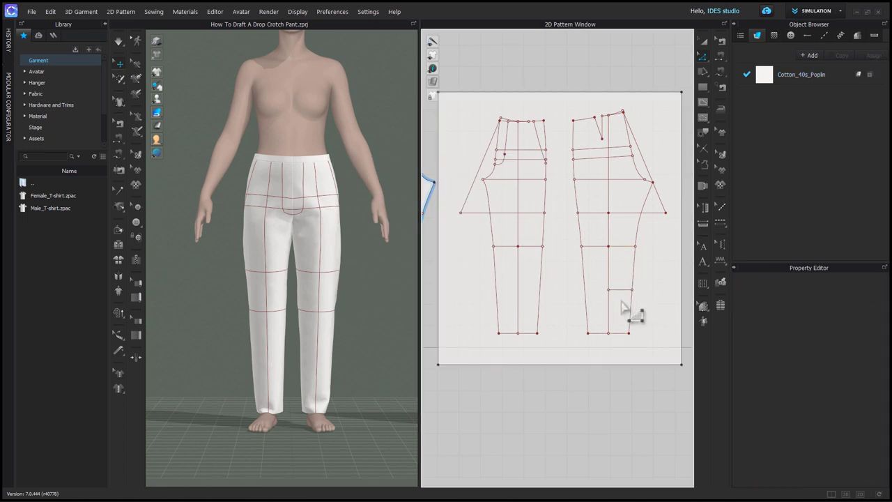
drag(608, 290, 585, 290)
Copy the back's new calf line and paste it onto the front leg, centered between the knee and hem
click(594, 290)
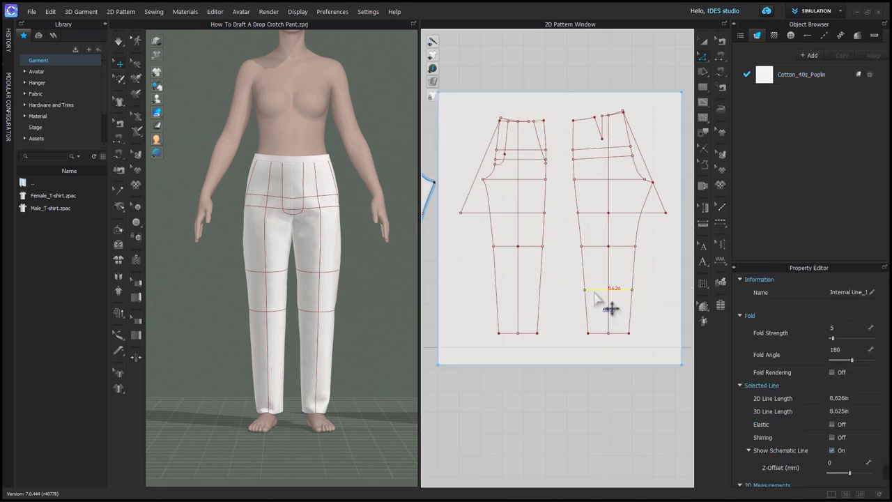
key(ctrl+c)
key(ctrl+v)
click(518, 291)
click(508, 311)
Move both ends of the front's pasted calf line inward so they sit inside the leg outline
scroll(494, 293, up, 4)
drag(494, 284, 501, 285)
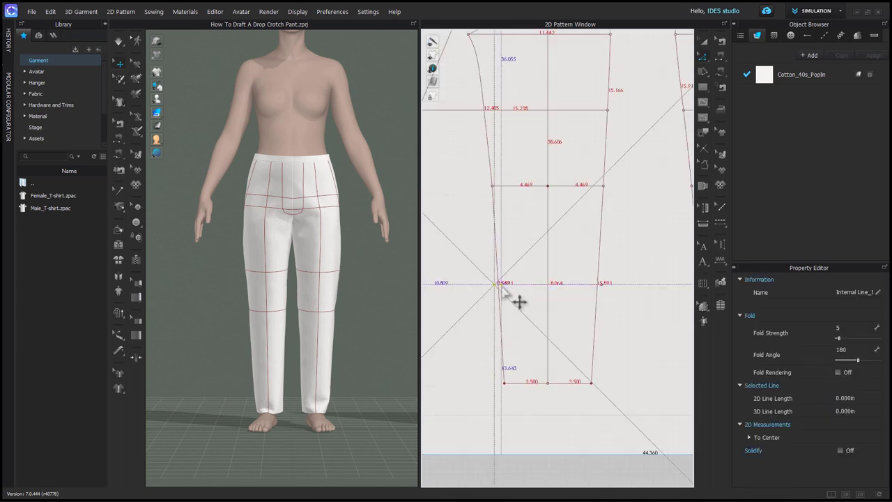
double_click(594, 286)
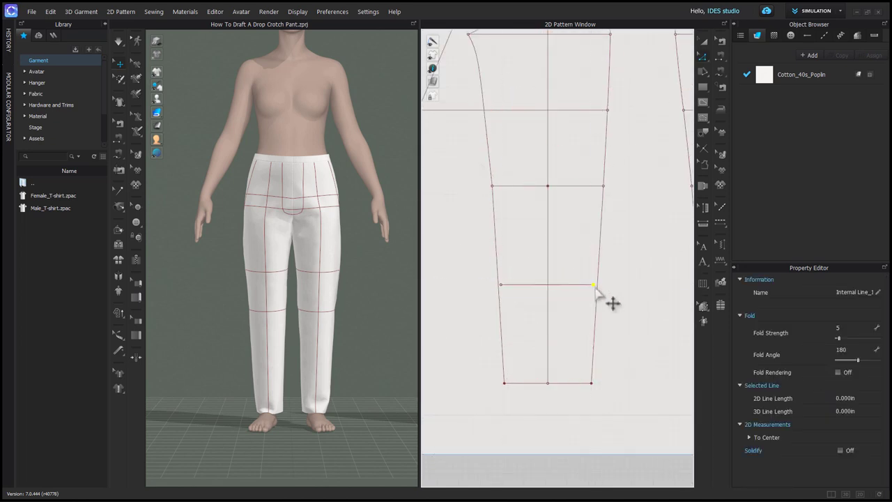
Extend both ends of the front's calf line to meet the side seam and the inseam
right_click(594, 286)
mouse_move(626, 344)
click(723, 356)
right_click(500, 284)
mouse_move(540, 345)
click(633, 357)
click(633, 357)
scroll(629, 357, down, 2)
scroll(615, 333, up, 5)
scroll(591, 330, down, 6)
middle_drag(661, 350, 591, 350)
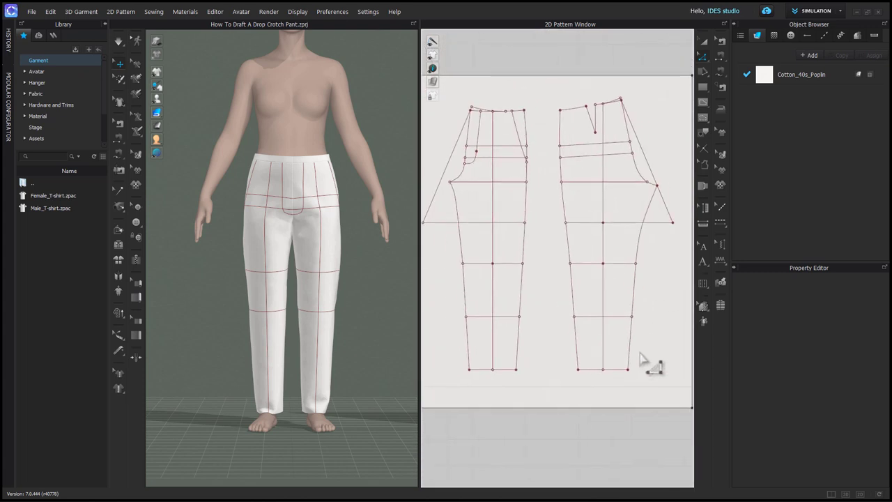
Split the back's inner hem segment into two lines, 0.75 in from the inseam end
right_click(625, 370)
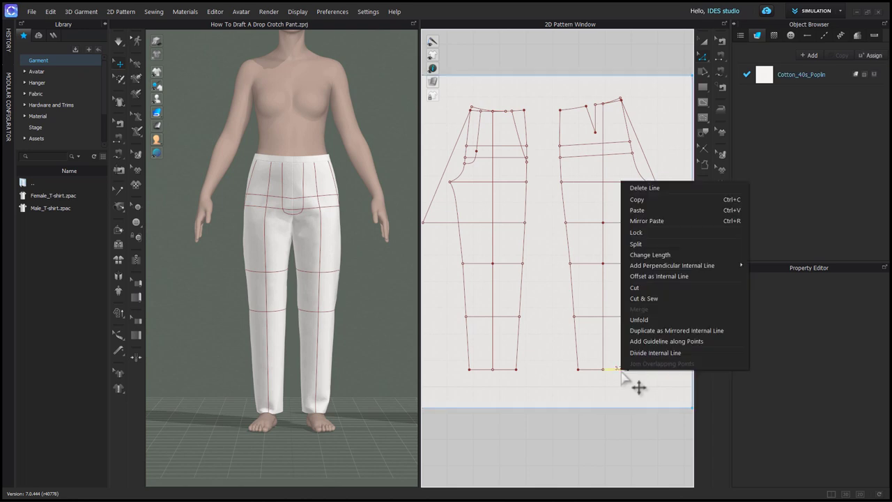
click(648, 245)
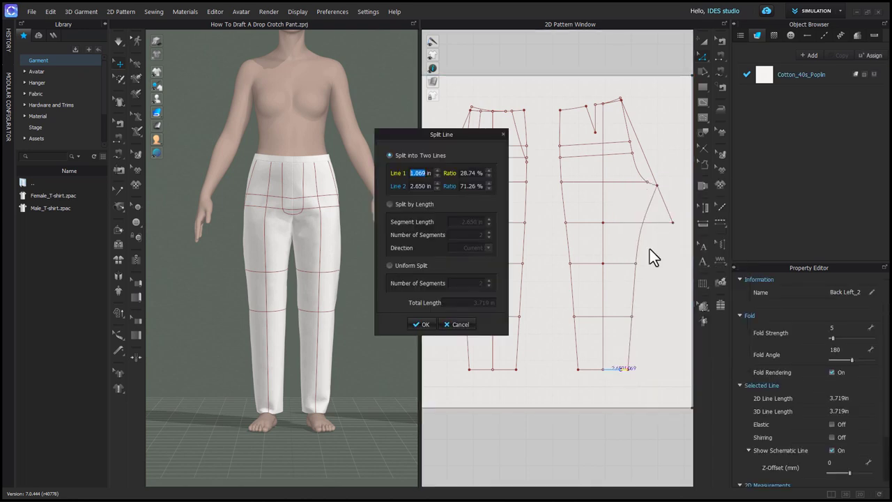
text(.75)
key(Return)
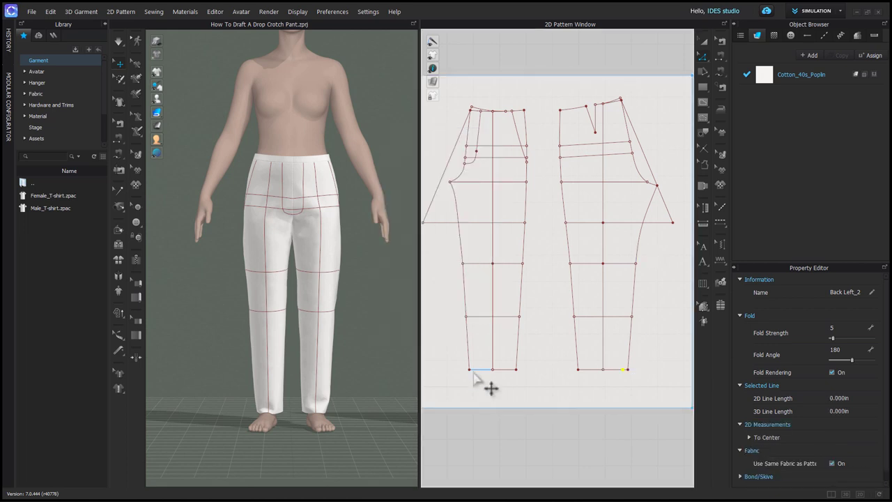
Split the front's inner hem segment into two lines, 0.75 in from the inseam end
right_click(473, 369)
click(502, 245)
key(Return)
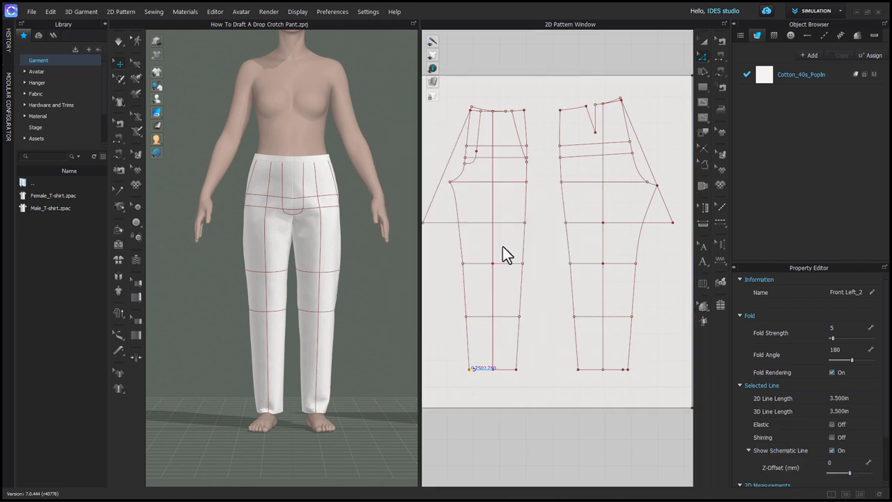
Draw the back's new inseam as an internal line from the dropped crotch point through the calf line's inner end to the narrowed hem point
click(668, 291)
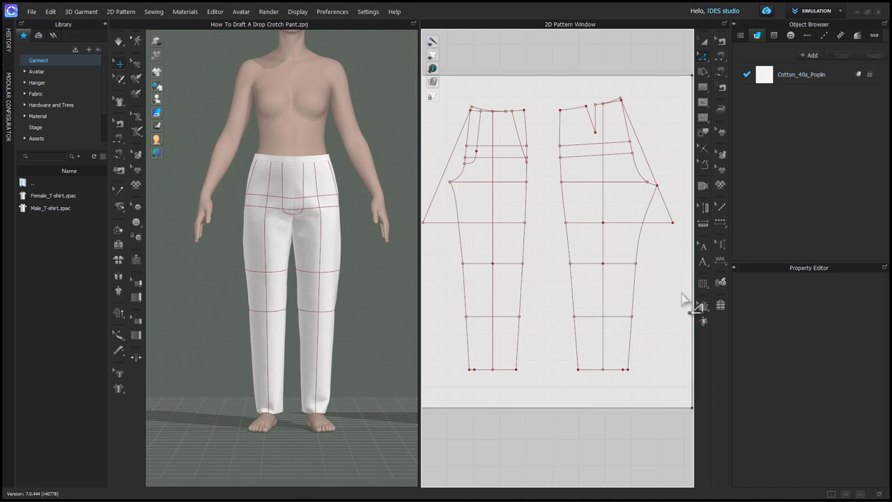
key(g)
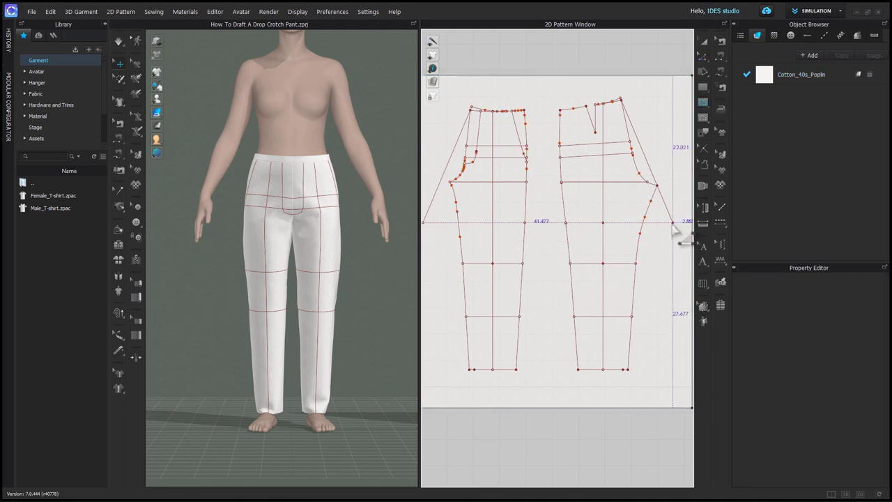
click(672, 221)
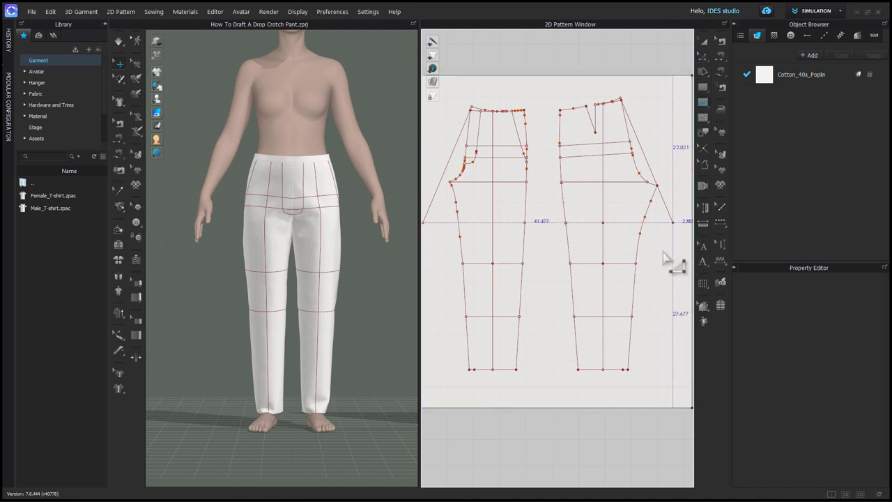
click(632, 317)
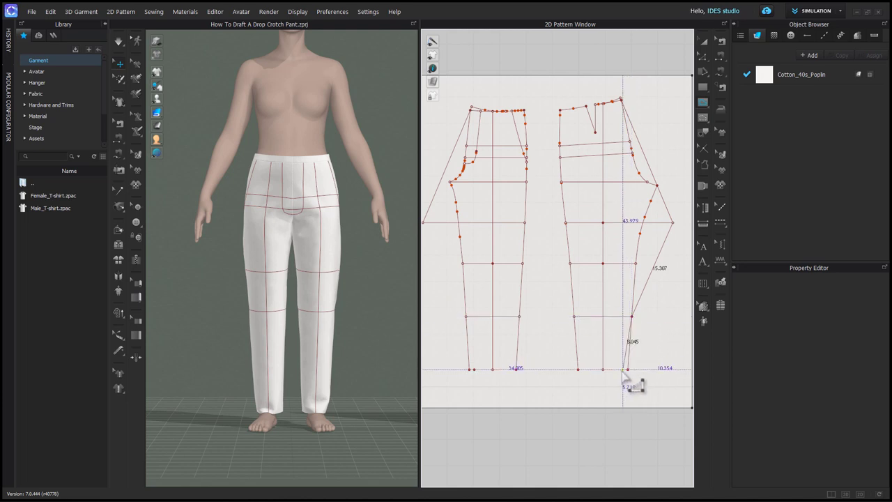
double_click(625, 370)
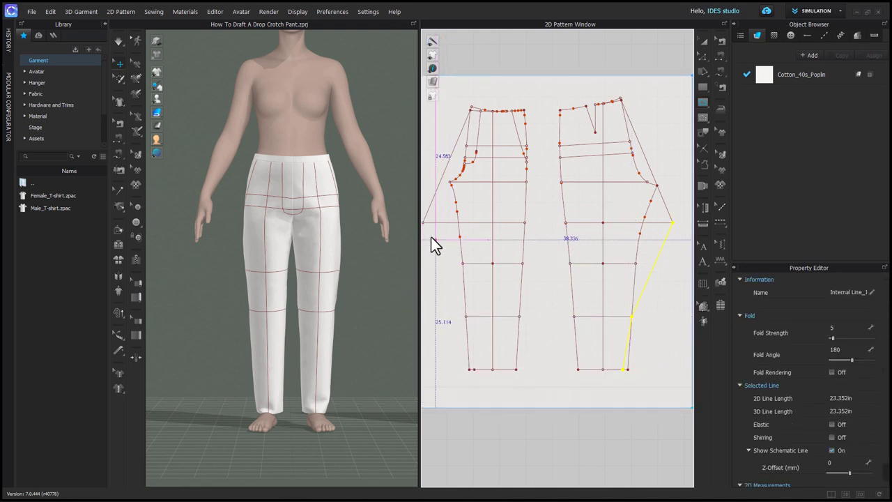
Draw the front's new inseam as an internal line from the dropped crotch point through the calf line's inner end to the narrowed hem point
right_drag(432, 239, 449, 234)
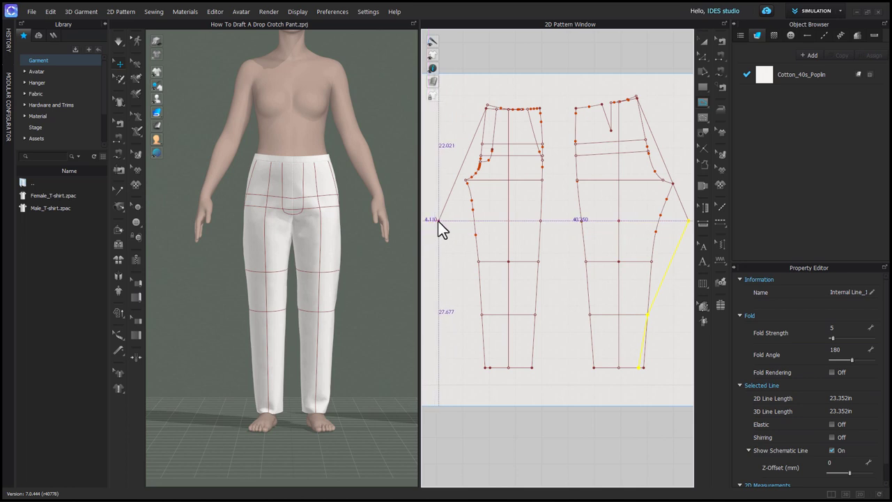
click(439, 221)
click(482, 314)
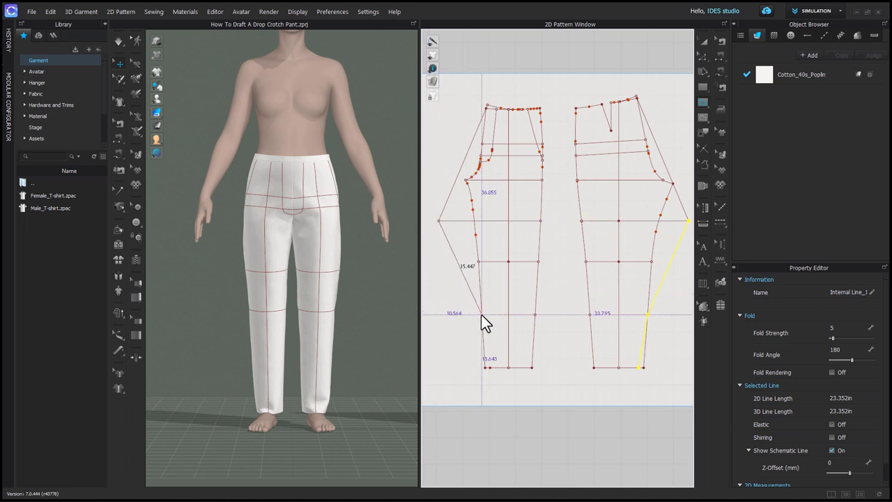
double_click(490, 368)
Curve the upper segments of the back and front new inseams slightly inward between the dropped crotch point and the calf line
key(v)
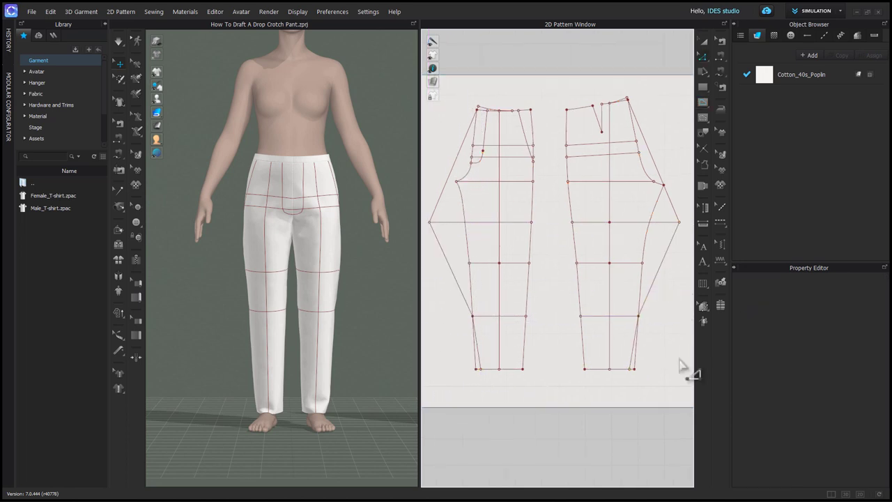
drag(662, 256, 662, 251)
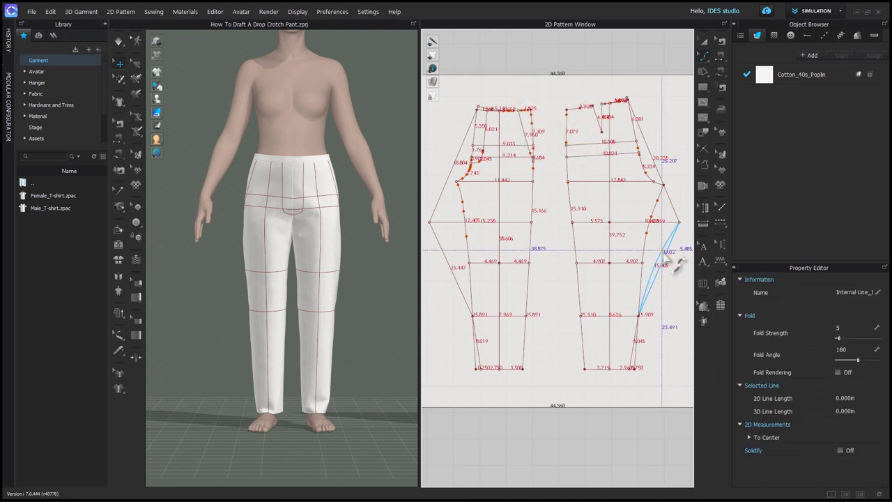
scroll(671, 349, down, 2)
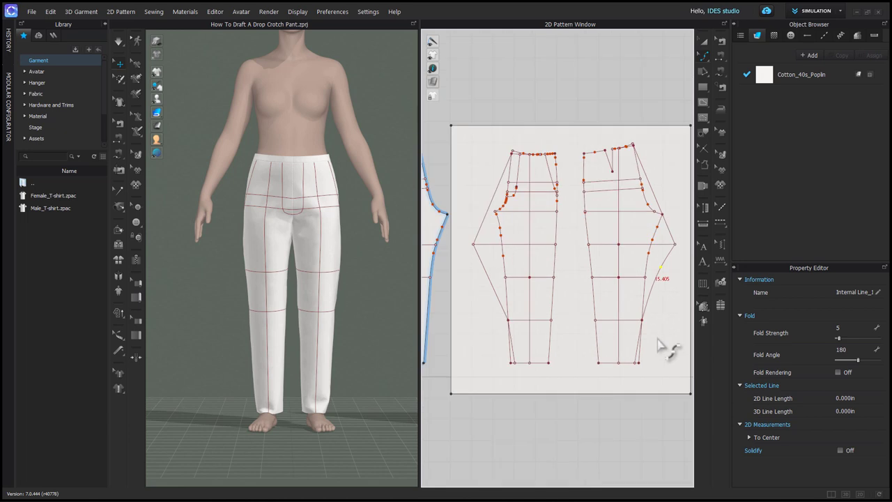
drag(501, 276, 502, 277)
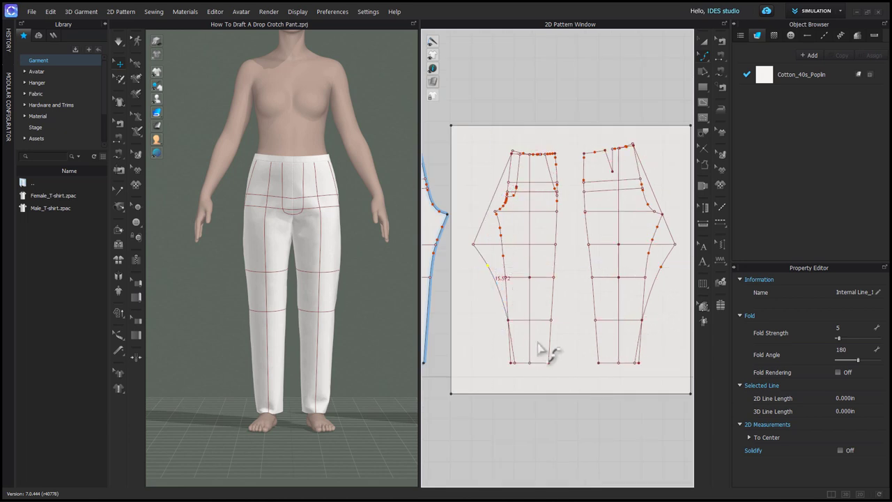
Draw a straight internal line along the back's side seam, from the outer end of the original crotch line to the hem corner
key(g)
scroll(596, 219, up, 8)
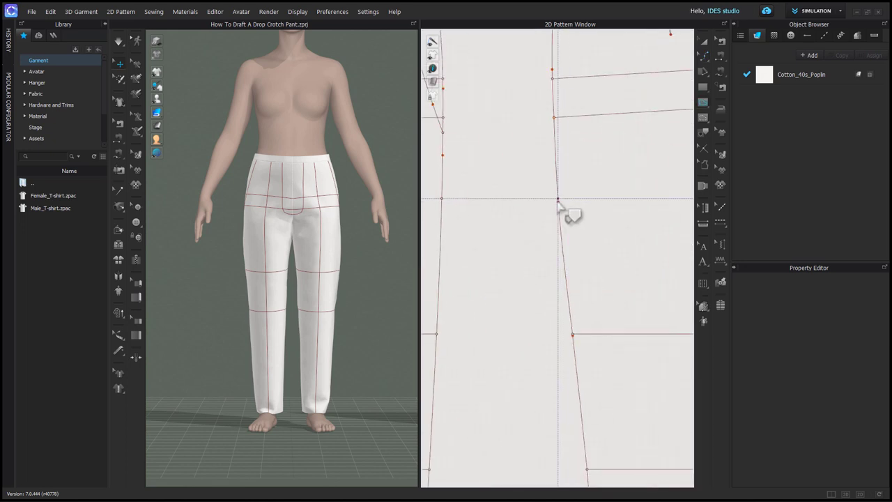
click(558, 198)
scroll(559, 279, down, 6)
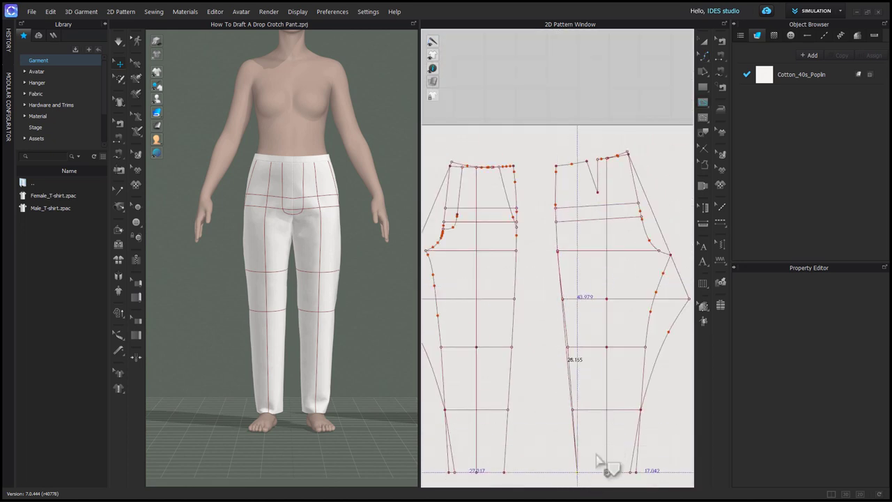
click(587, 440)
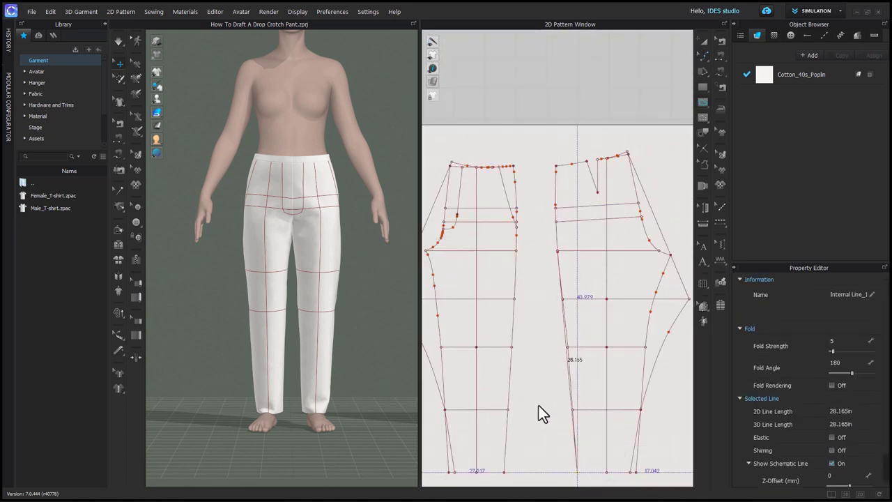
Draw a straight internal line along the front's side seam, from the outer end of the original crotch line to the hem corner
scroll(541, 421, up, 5)
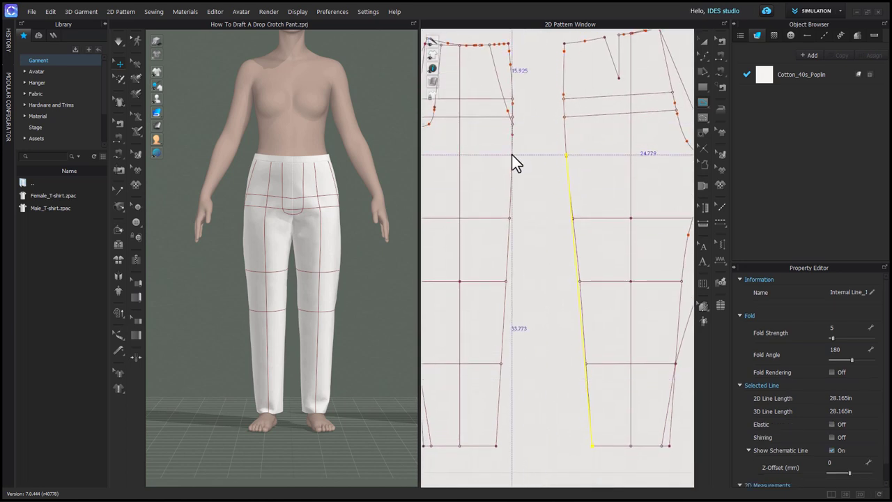
click(495, 443)
scroll(522, 423, down, 2)
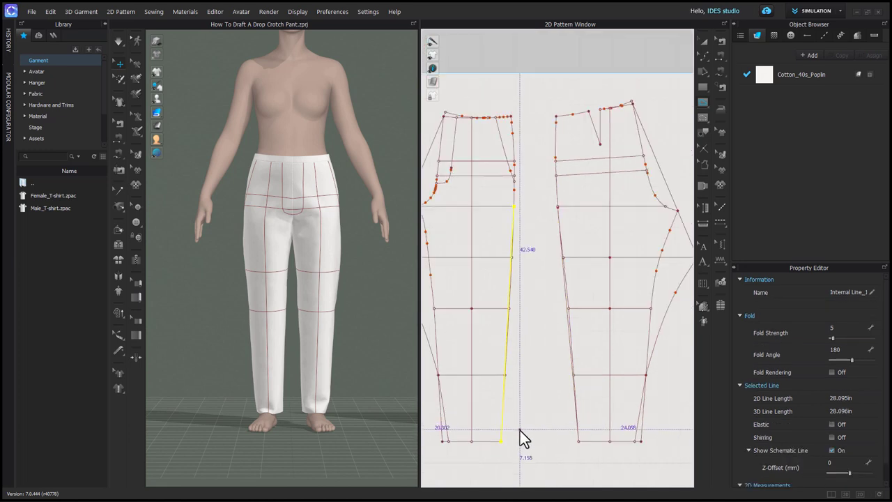
Trace the back's new outline, including the dart, raised waist, dropped crotch and straight side line, as a separate pattern and place it beside the draft
scroll(562, 397, down, 2)
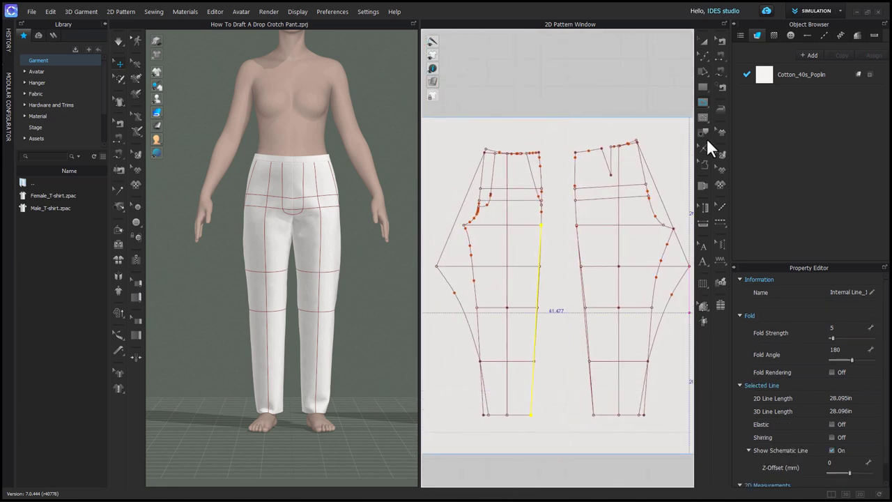
key(i)
scroll(608, 425, up, 4)
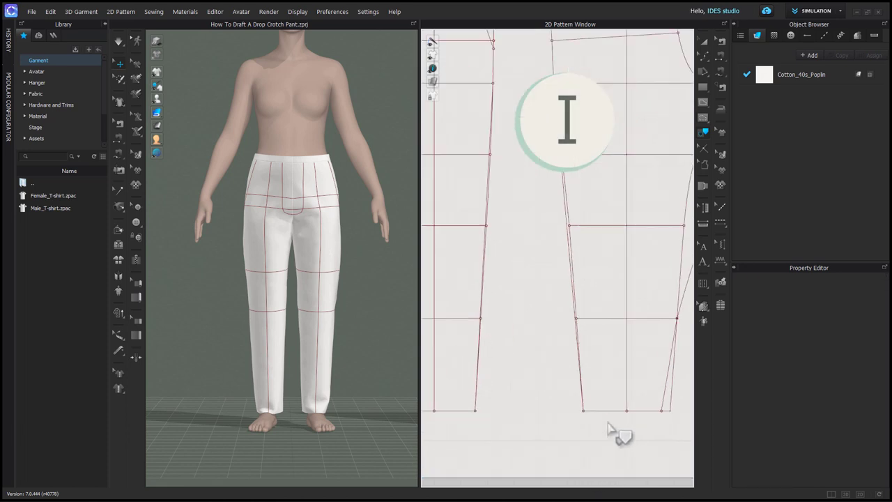
scroll(563, 450, down, 4)
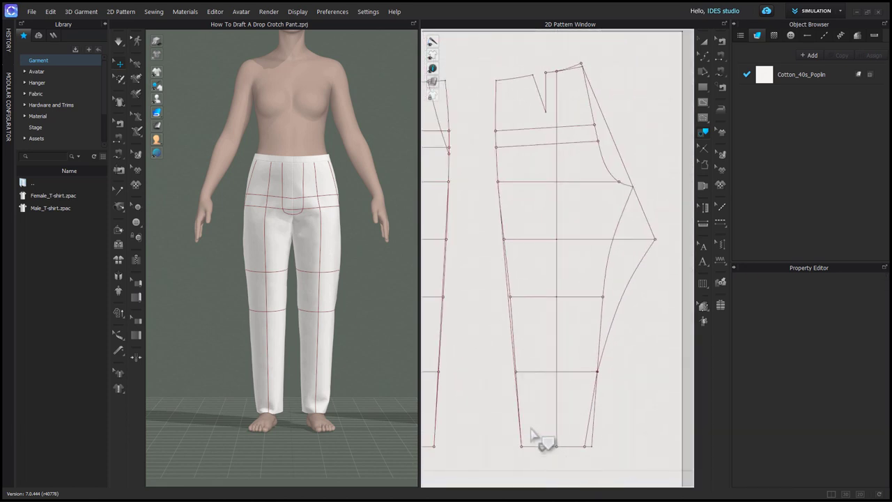
click(550, 445)
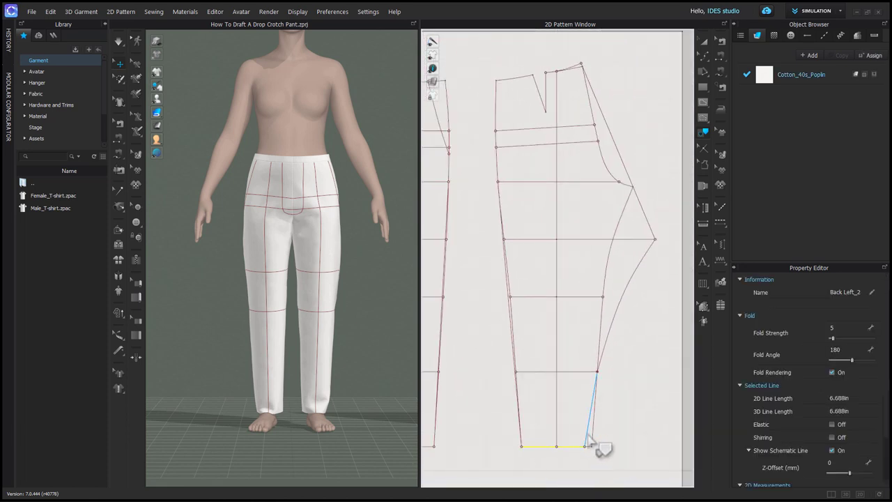
shift+click(589, 418)
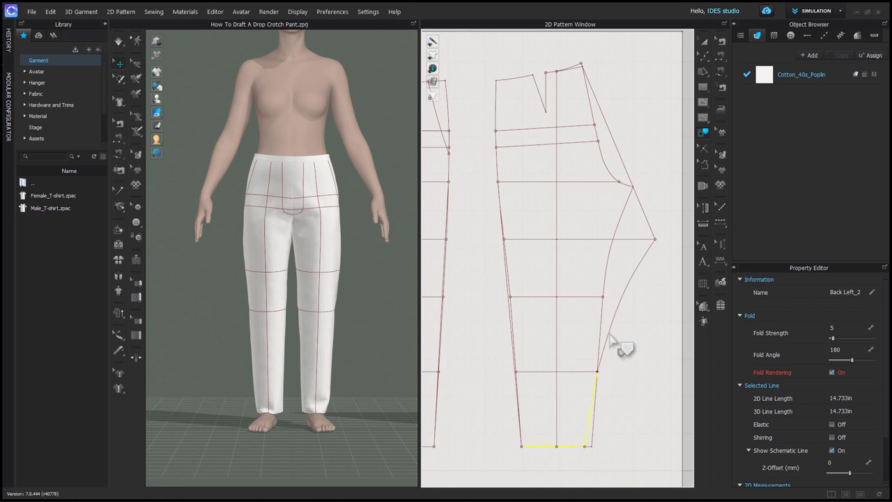
shift+click(646, 216)
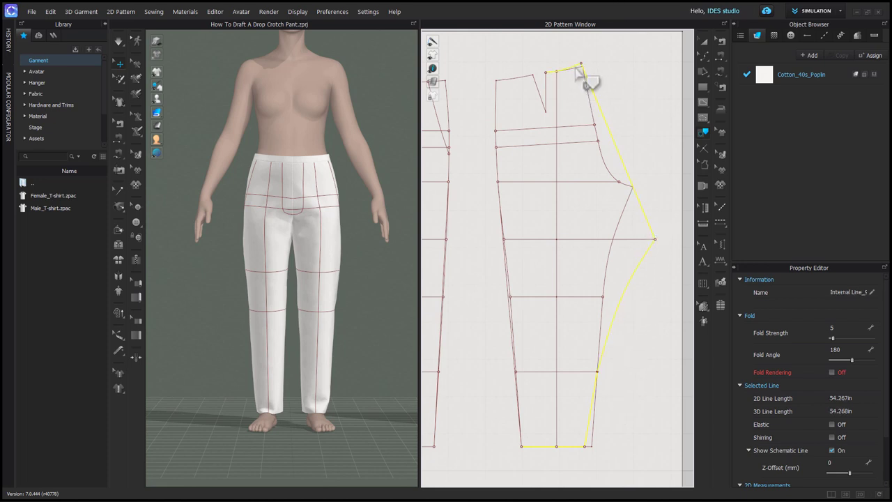
shift+click(537, 87)
shift+click(521, 78)
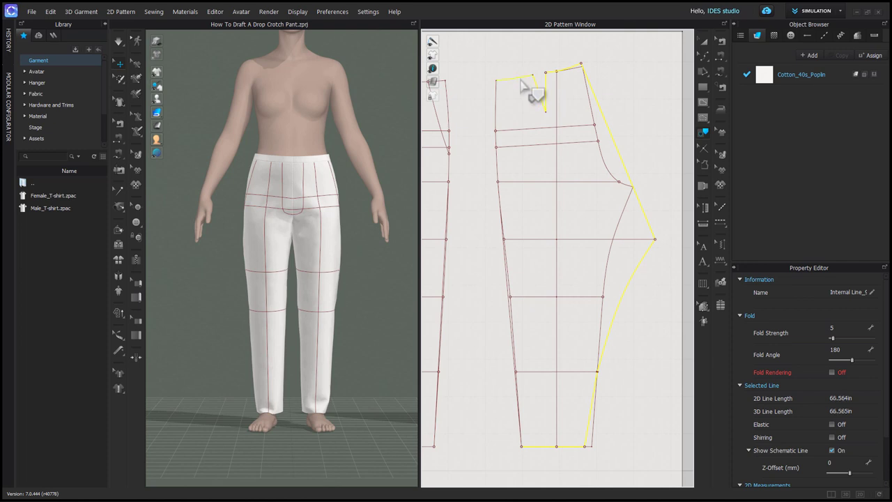
shift+click(497, 98)
shift+click(500, 201)
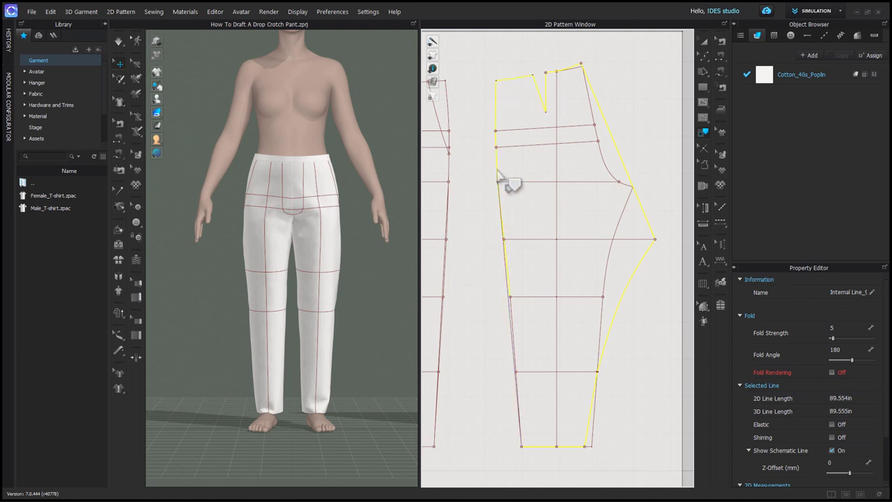
shift+click(510, 322)
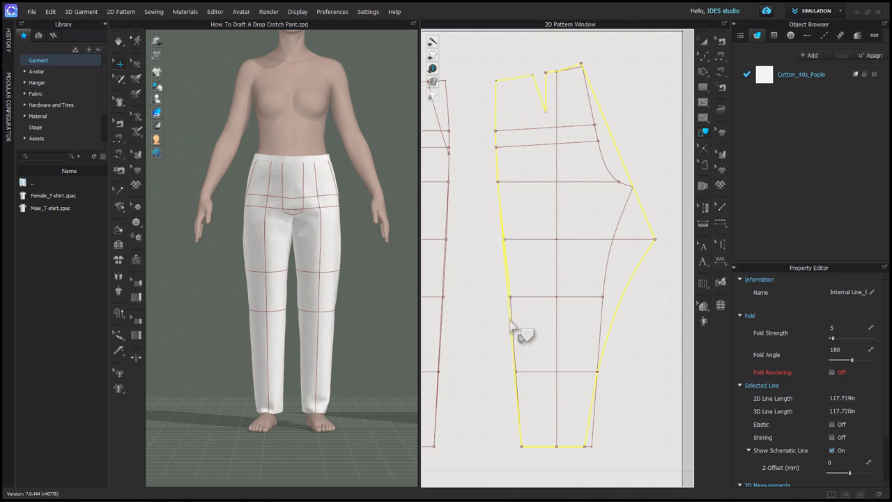
right_click(512, 325)
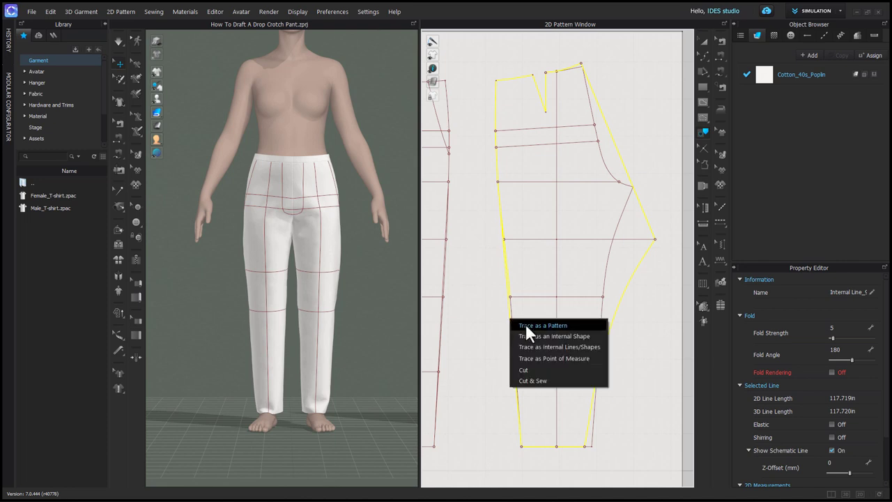
click(547, 338)
scroll(537, 338, down, 4)
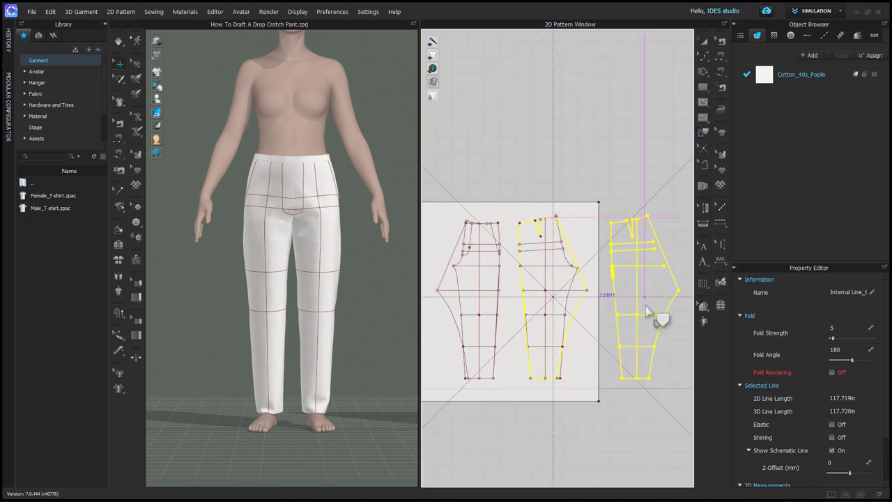
click(646, 308)
Trace the front's new outline, with its raised waist, dropped crotch and straight side line, as a separate pattern and place it beside the traced back
scroll(453, 409, up, 3)
click(468, 345)
shift+click(458, 296)
shift+click(451, 197)
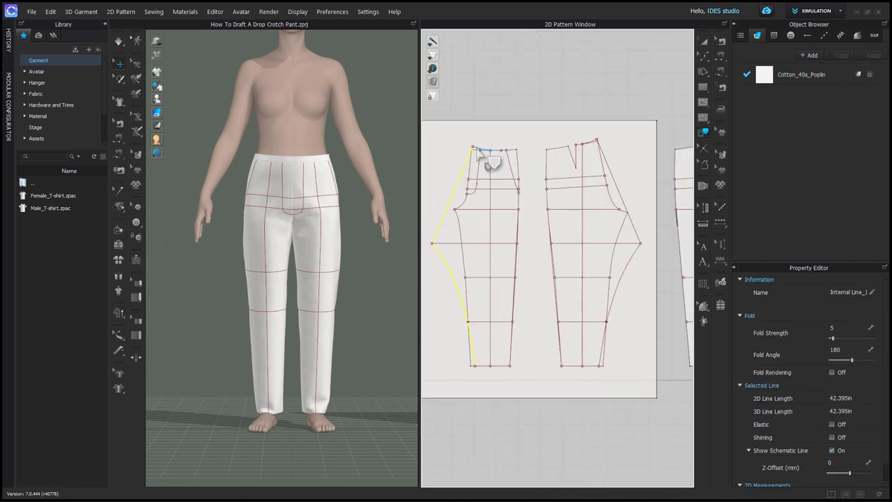
scroll(509, 147, up, 2)
shift+click(522, 178)
scroll(523, 188, up, 4)
shift+click(513, 379)
shift+click(452, 432)
scroll(465, 428, down, 3)
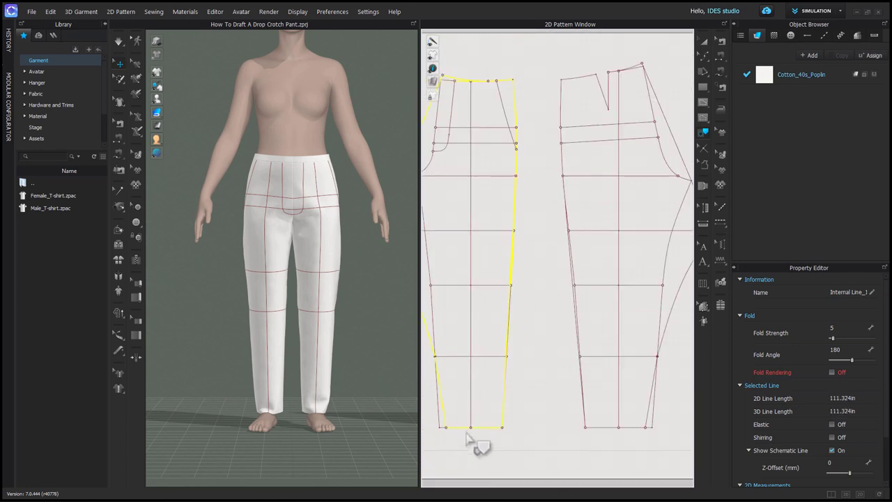
right_click(465, 428)
click(500, 440)
scroll(505, 402, down, 6)
click(581, 368)
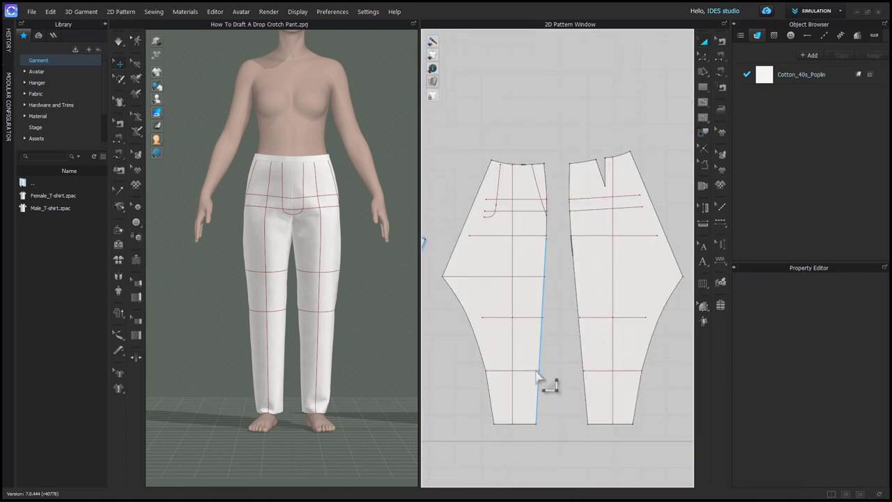
Extend or trim the horizontal guide lines and vertical centre lines of the traced front and back to meet the new pattern outlines
click(532, 371)
shift+click(533, 318)
shift+click(601, 317)
shift+click(602, 371)
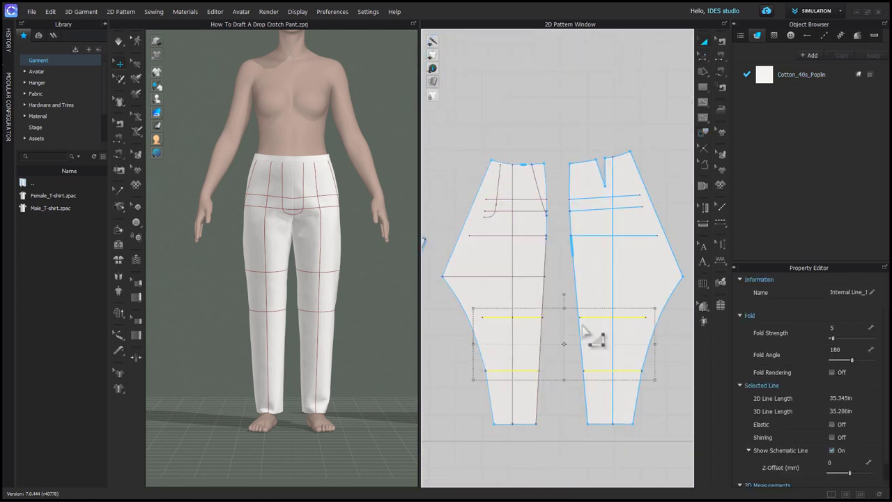
shift+click(513, 294)
shift+click(613, 284)
shift+click(531, 276)
shift+click(534, 237)
shift+click(591, 236)
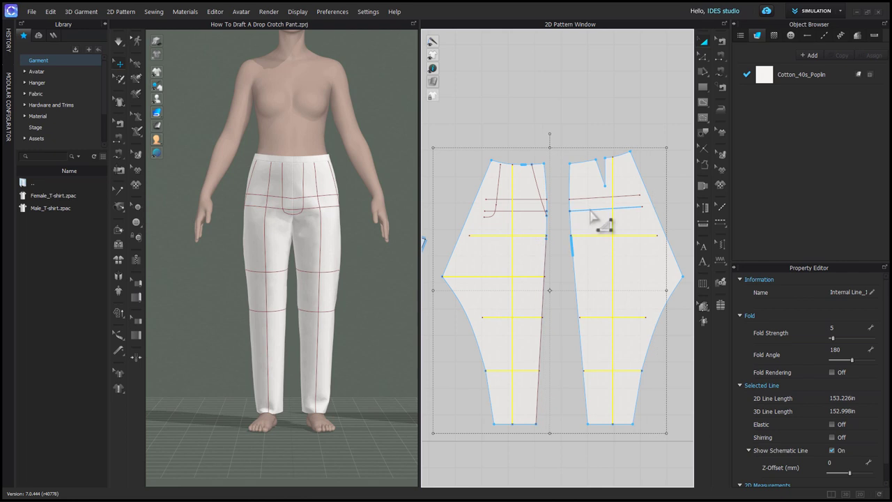
shift+click(589, 210)
shift+click(589, 199)
shift+click(525, 212)
shift+click(527, 200)
right_click(540, 195)
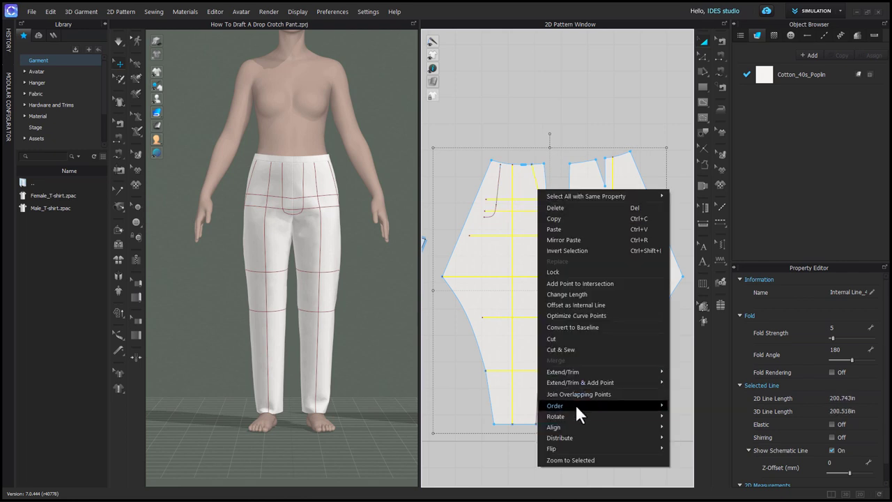
mouse_move(586, 367)
click(669, 367)
click(653, 416)
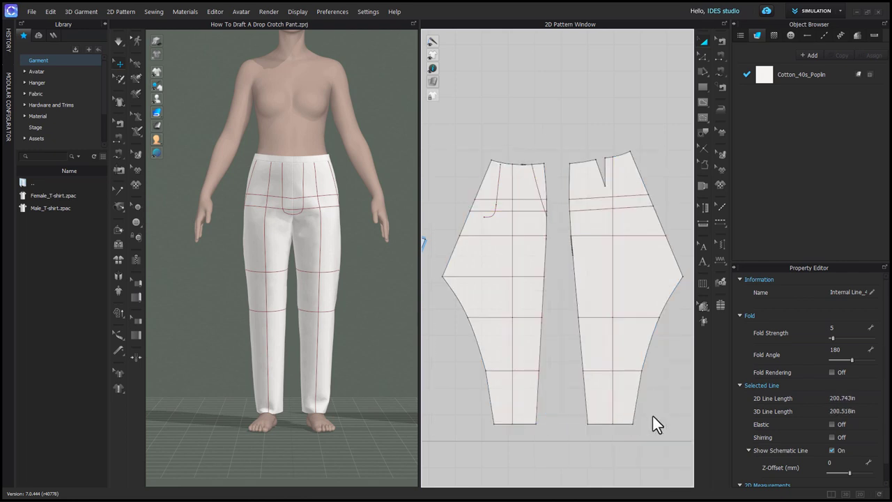
scroll(570, 258, up, 5)
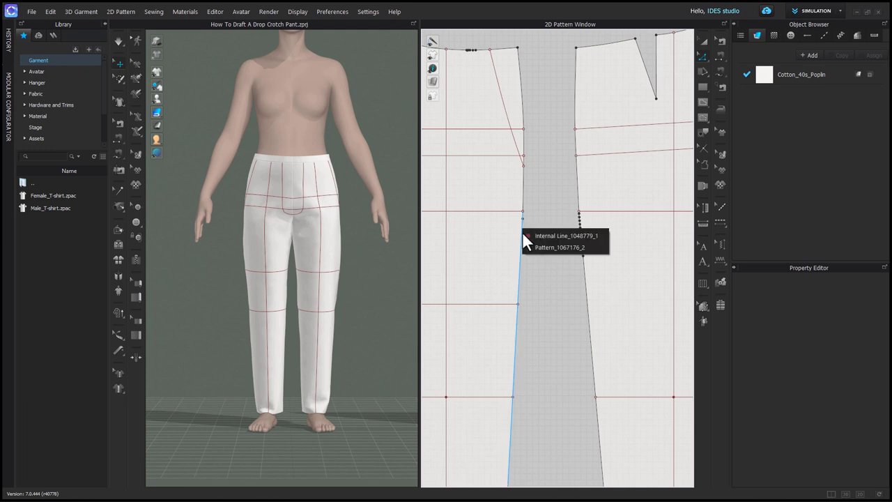
Delete the leftover internal line overlapping the traced front's side seam below the original crotch line
click(528, 234)
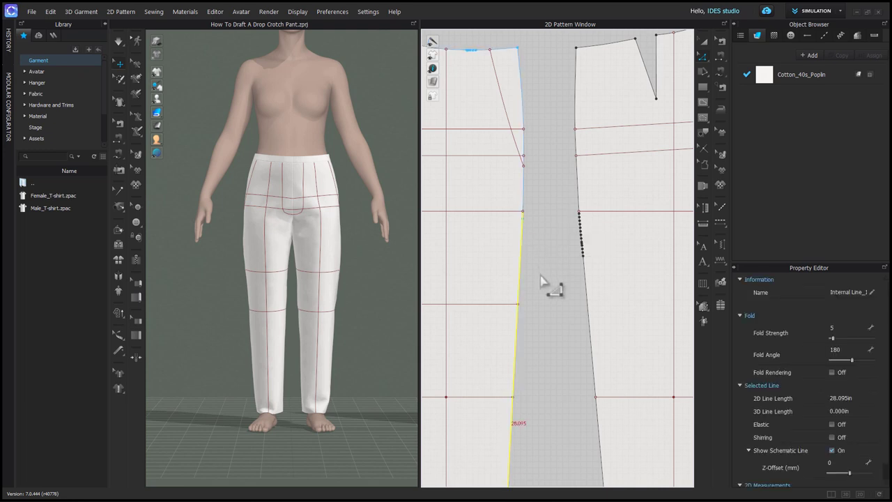
key(Delete)
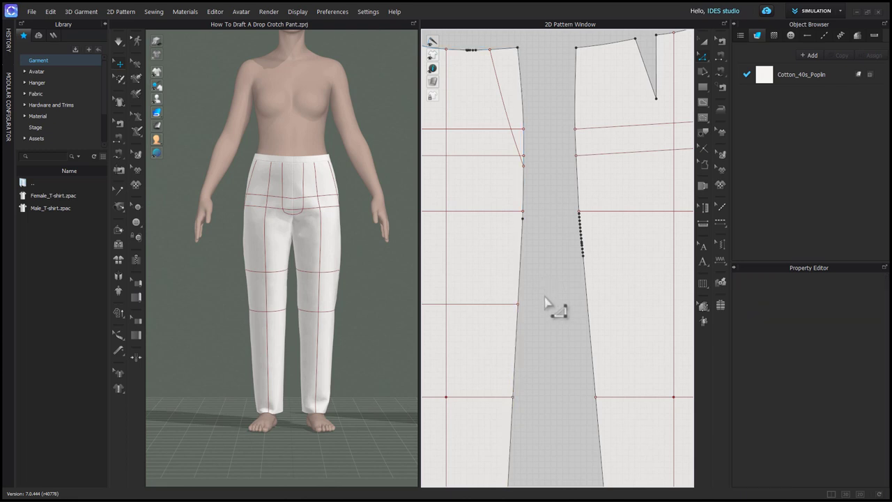
Try to convert the point on the front's side seam, just below the original crotch line, to a curve point
scroll(527, 223, up, 3)
click(525, 217)
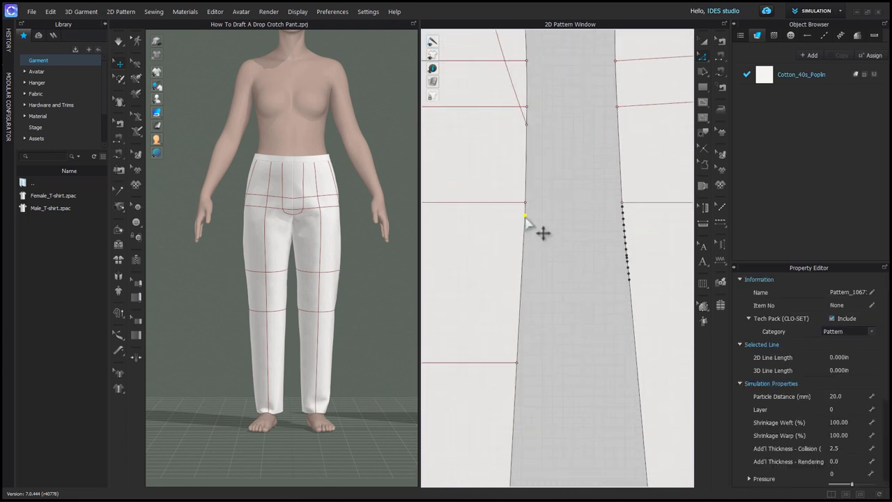
right_click(526, 221)
click(552, 297)
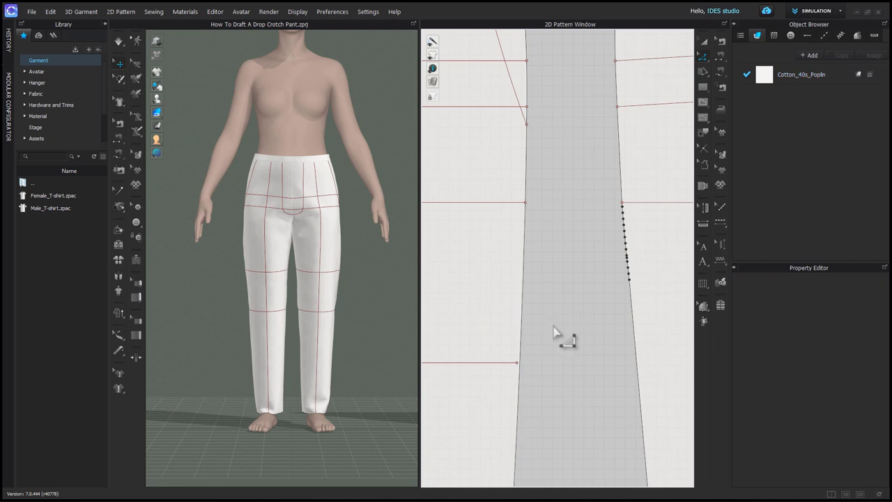
scroll(553, 325, down, 4)
middle_drag(561, 373, 577, 215)
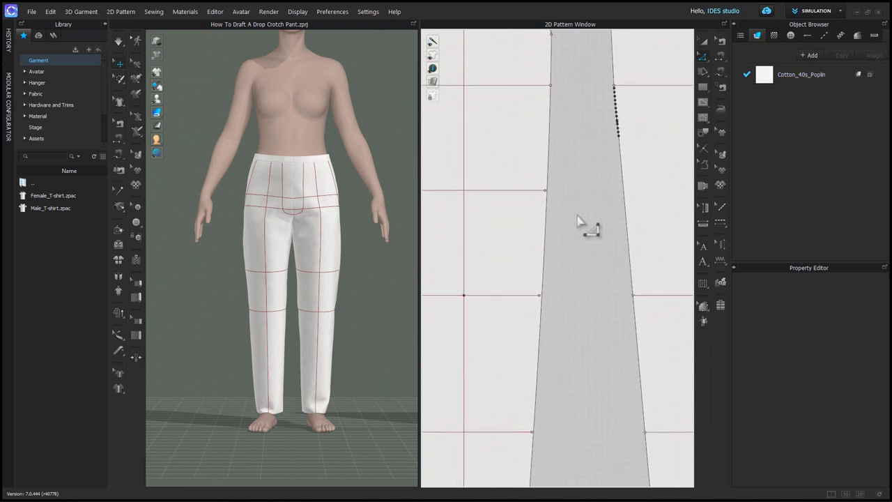
right_drag(578, 221, 579, 187)
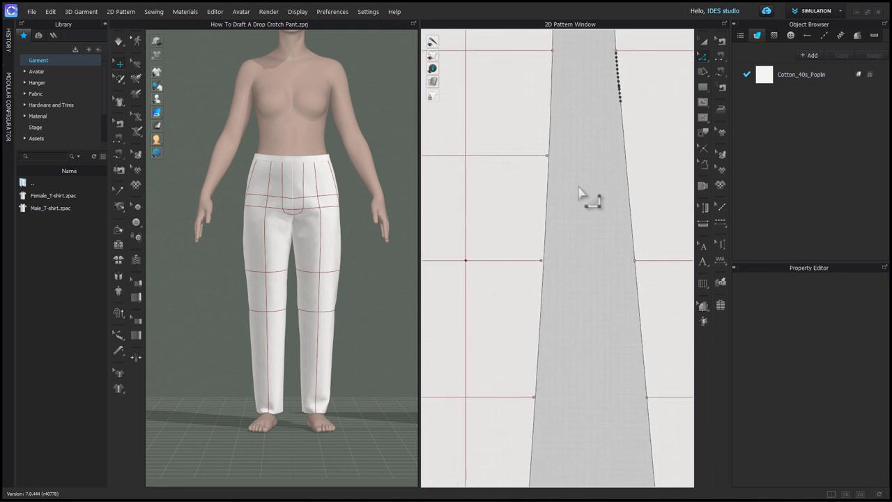
Add curve points on the front's straight side seam and slide them onto the two lowest horizontal guide lines
click(563, 244)
key(c)
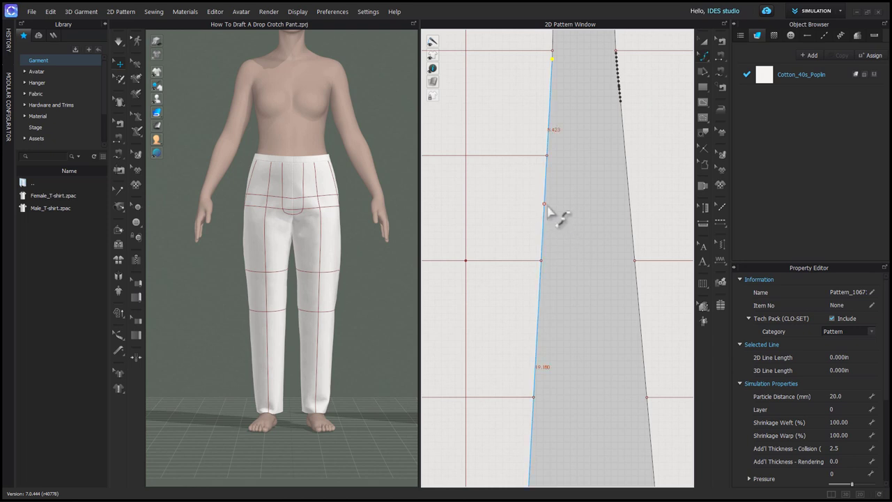
click(547, 206)
scroll(545, 218, down, 3)
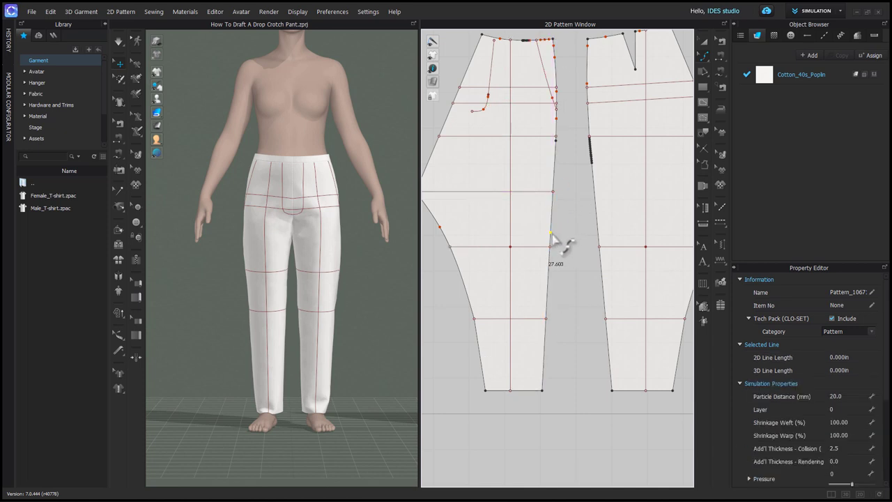
drag(551, 232, 551, 248)
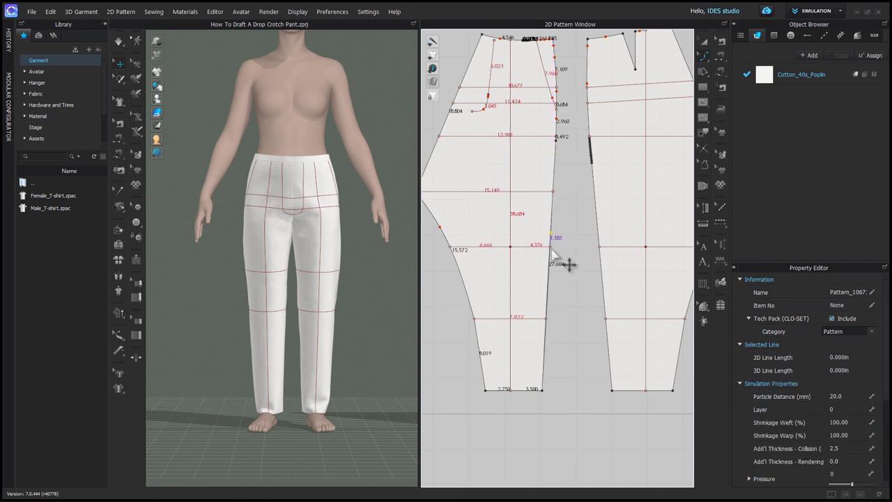
click(548, 295)
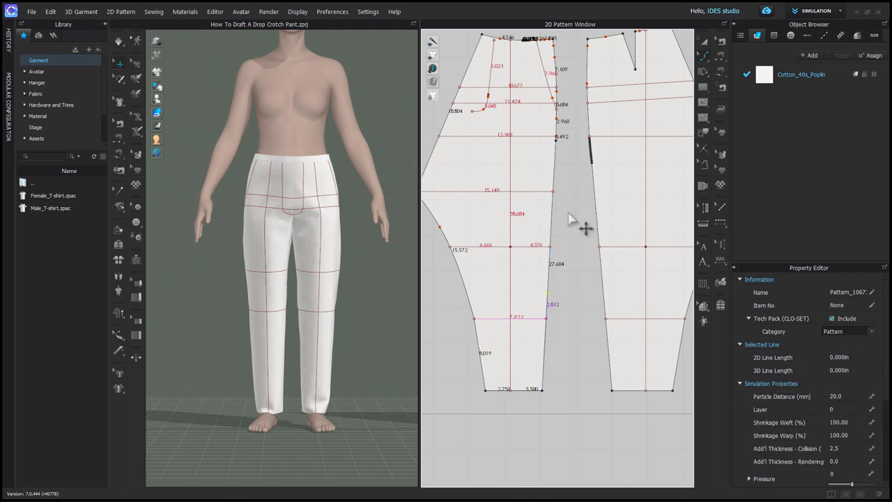
scroll(568, 157, up, 3)
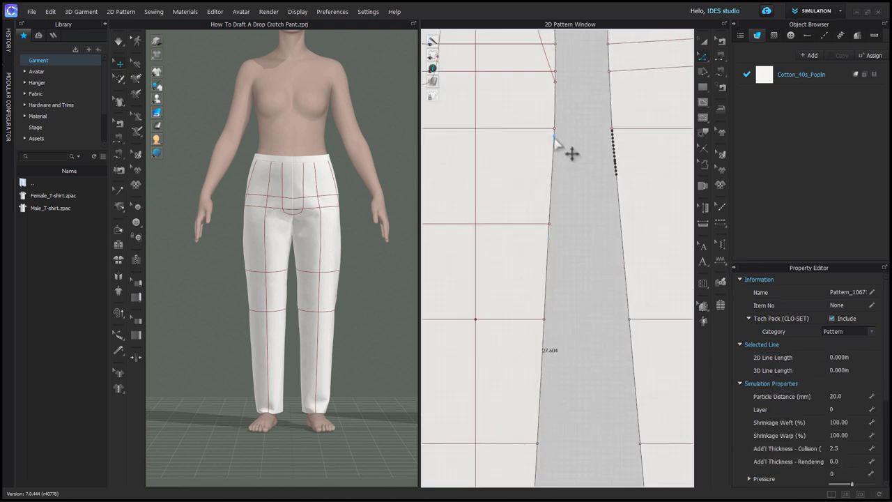
click(572, 273)
Convert the cluster of points on the back's side seam, just below the original crotch line, to curve points
scroll(608, 133, up, 3)
middle_drag(607, 133, 557, 186)
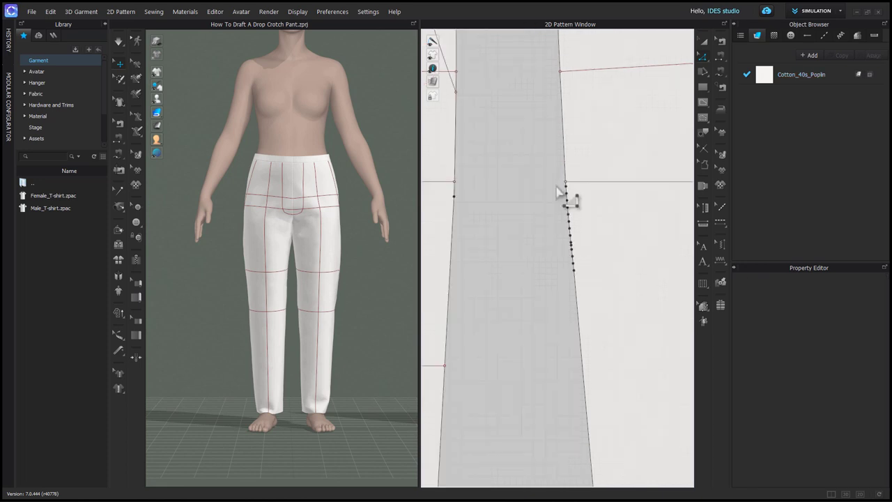
drag(561, 180, 591, 285)
right_click(576, 271)
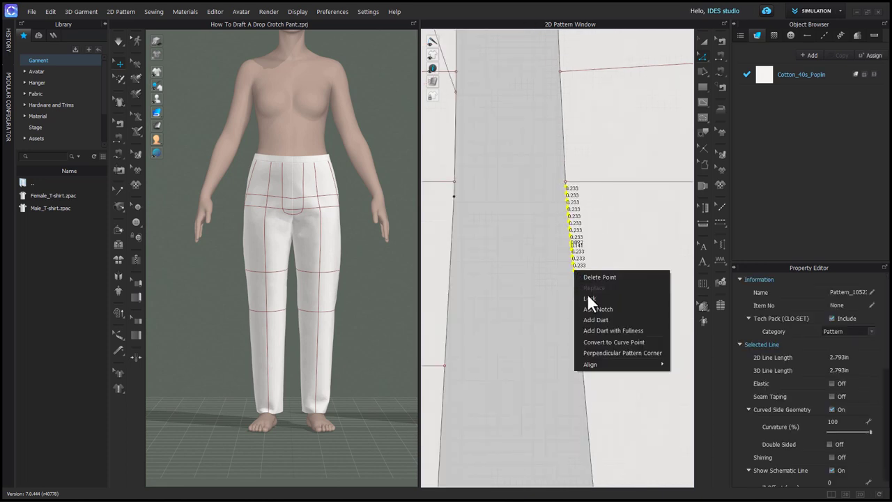
click(600, 342)
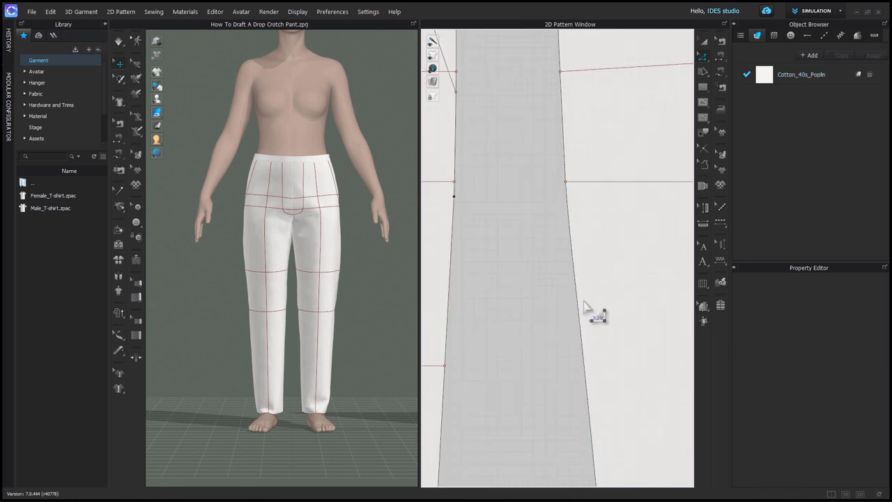
Delete the clustered curve points on the back's side seam to smooth the line below the original crotch line
key(v)
scroll(589, 264, down, 4)
middle_drag(596, 301, 547, 178)
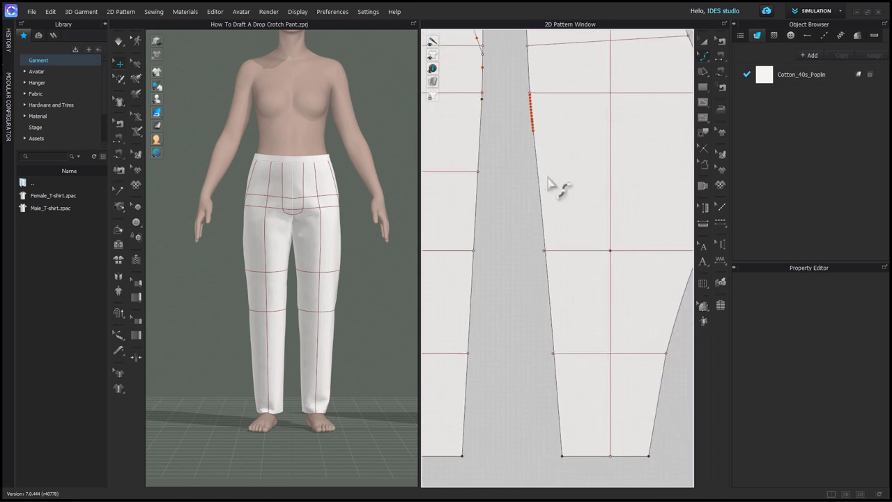
scroll(544, 230, down, 2)
scroll(533, 258, up, 1)
scroll(527, 230, up, 3)
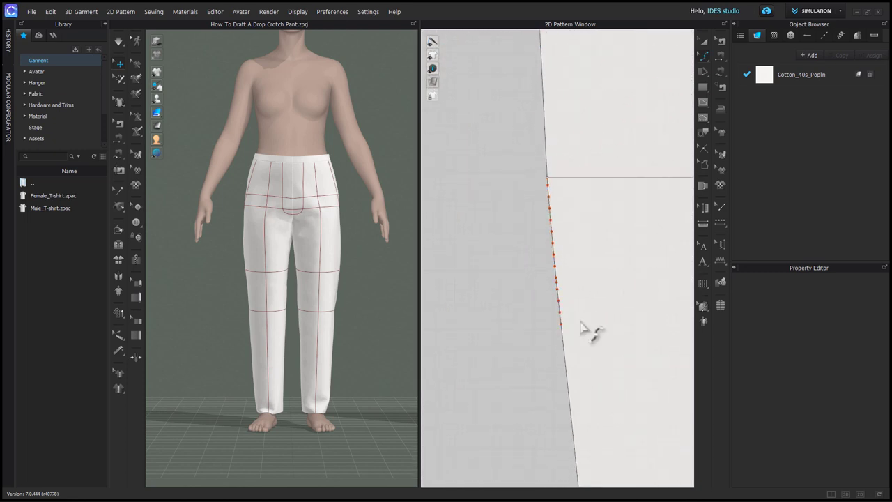
drag(544, 342, 583, 255)
scroll(588, 271, down, 3)
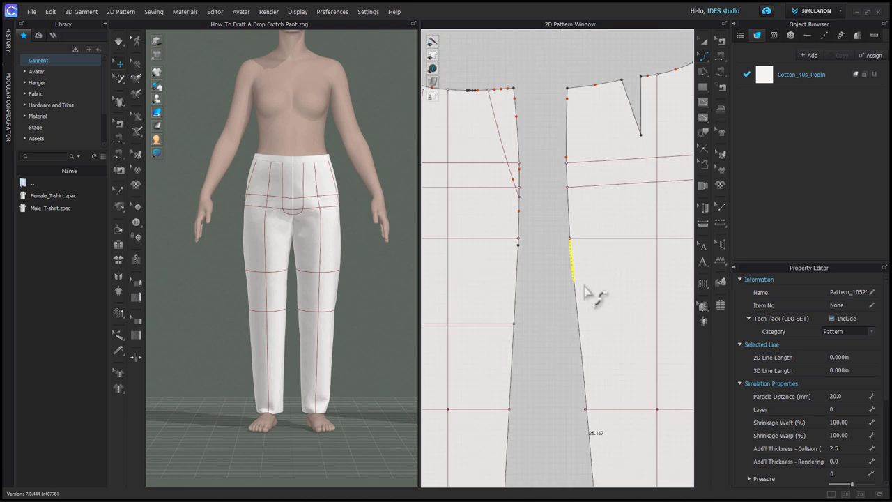
click(571, 336)
scroll(586, 370, down, 2)
middle_drag(588, 372, 573, 268)
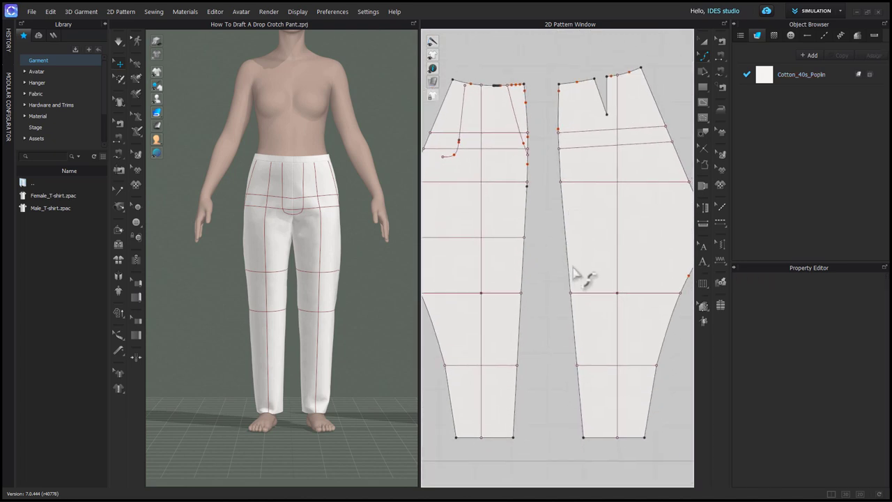
scroll(573, 273, down, 1)
Try to convert the clustered points on the front's waistline, beside the vertical centre line, to curve points
key(z)
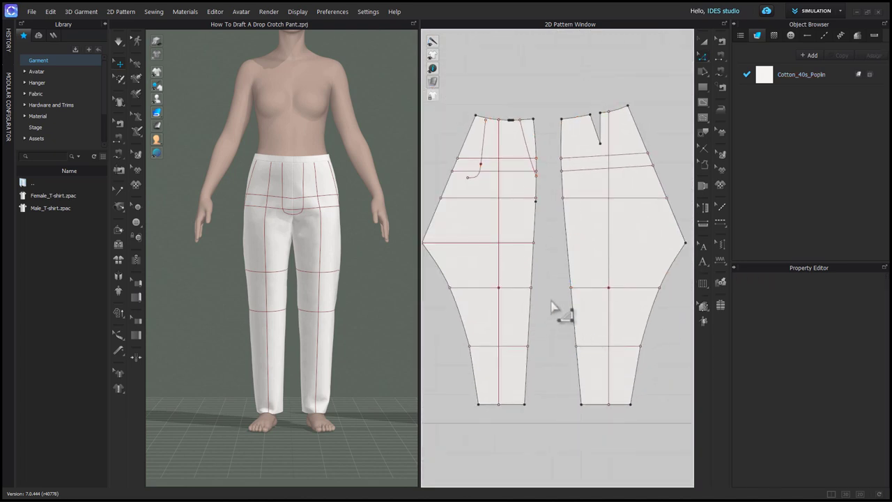
scroll(540, 167, up, 5)
click(522, 128)
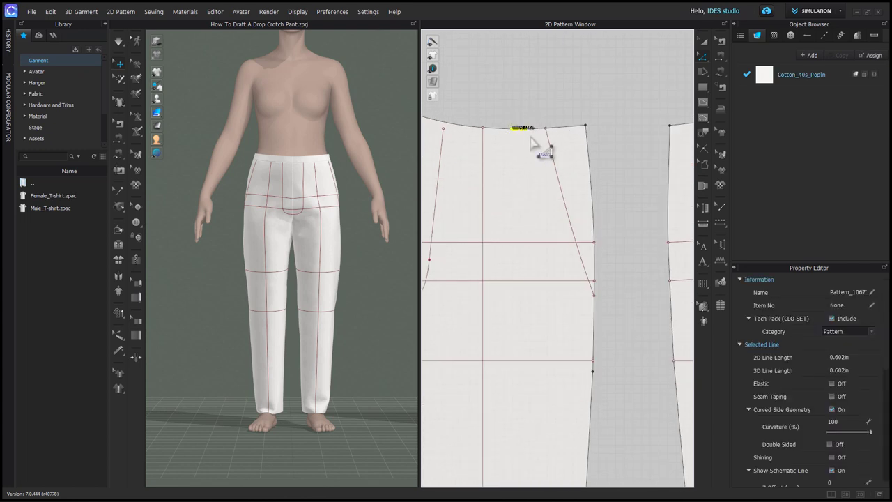
right_click(519, 128)
click(563, 200)
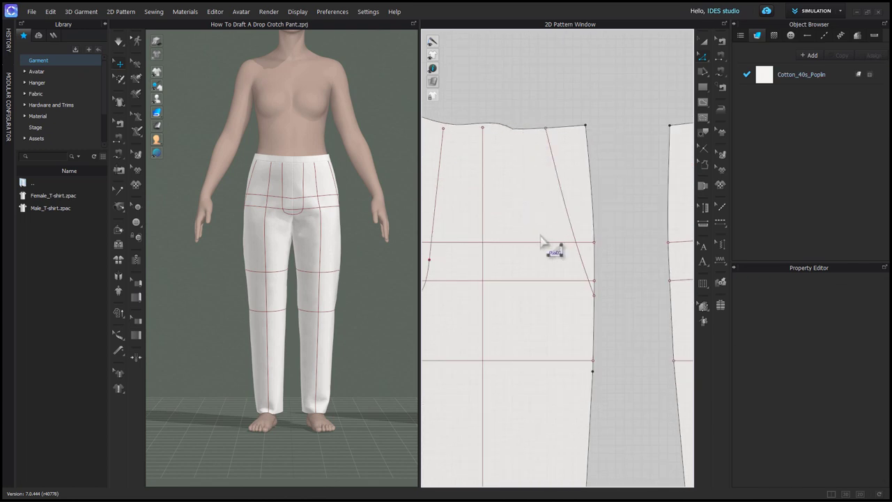
scroll(524, 230, down, 2)
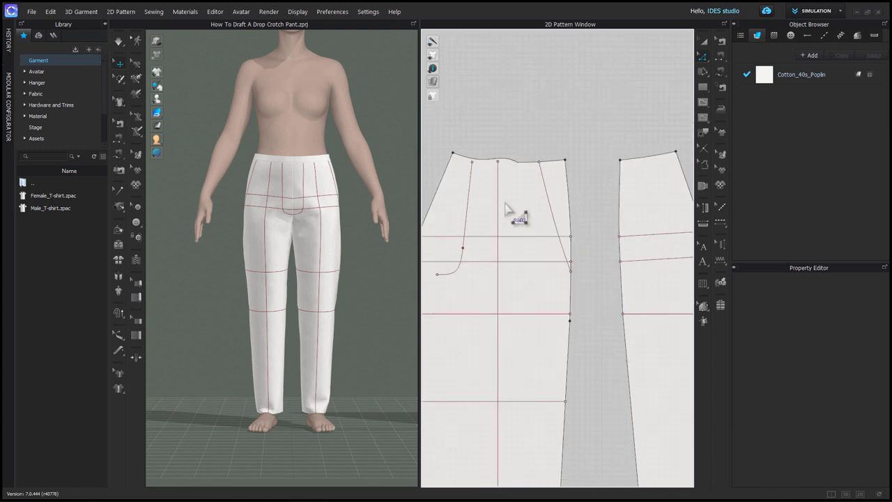
click(512, 159)
Add a curve point on the front's waistline and slide it onto the top of the vertical centre line
scroll(513, 157, up, 3)
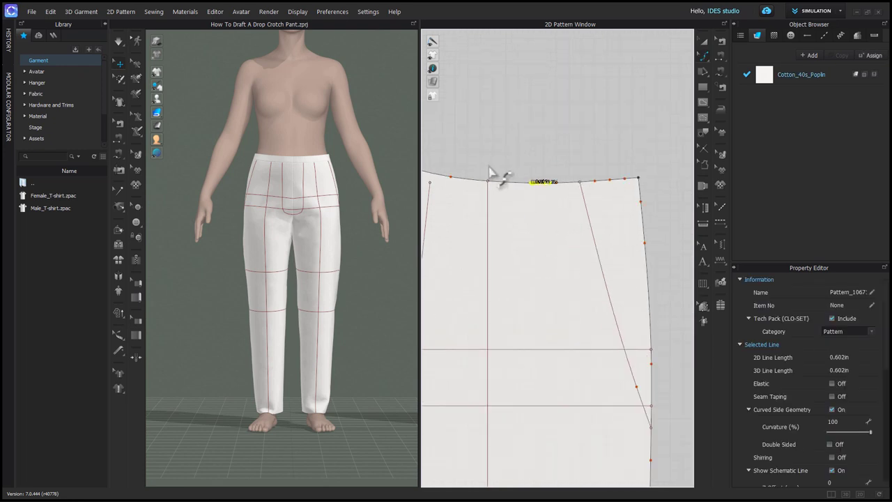
scroll(495, 174, up, 3)
click(498, 191)
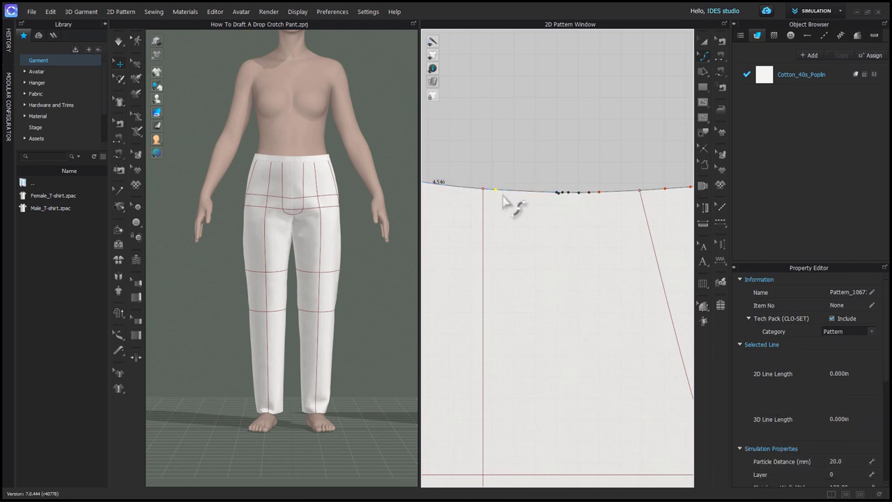
drag(495, 189, 482, 199)
scroll(489, 201, up, 1)
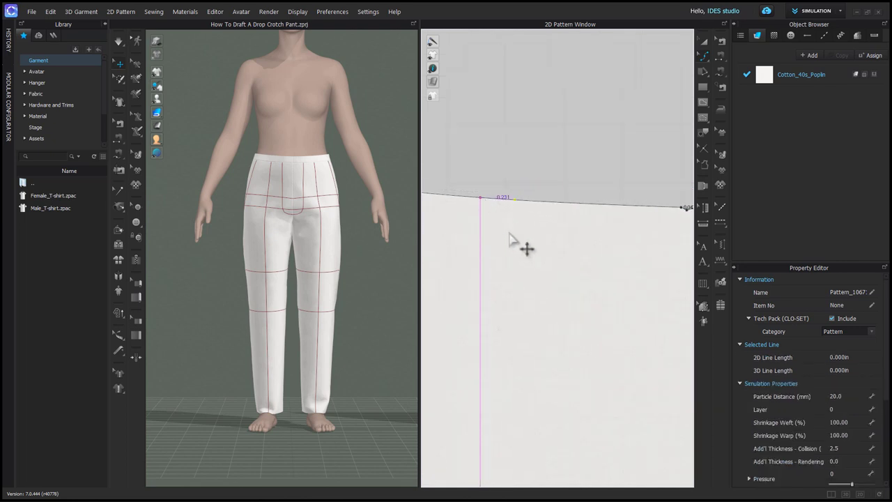
scroll(522, 243, down, 3)
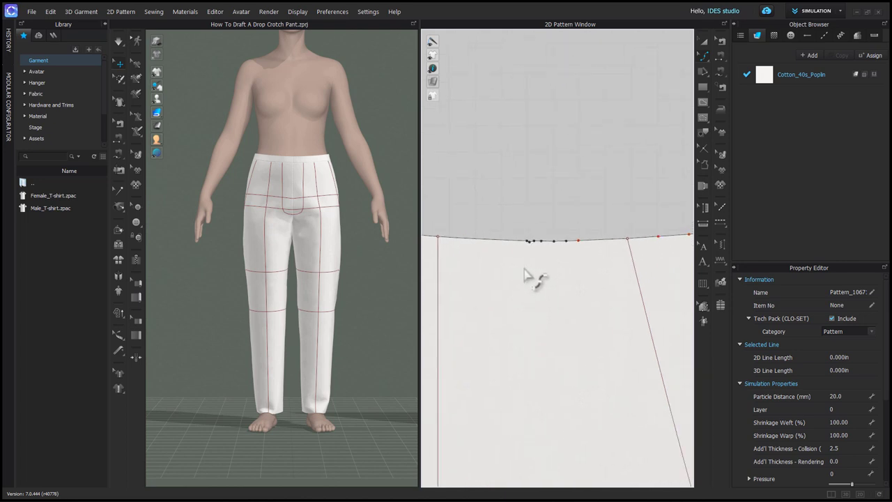
Convert the clustered points on the front's waistline to curve points and delete them to smooth the waist
drag(513, 235, 573, 251)
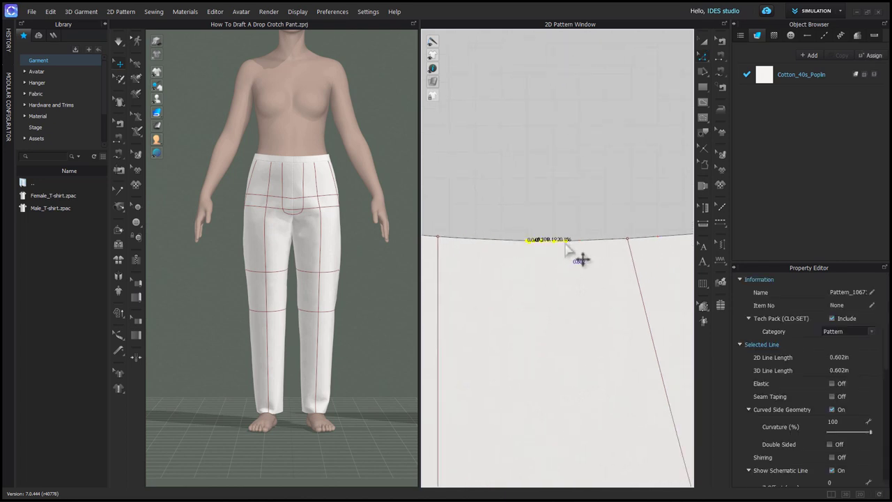
right_click(573, 245)
click(591, 309)
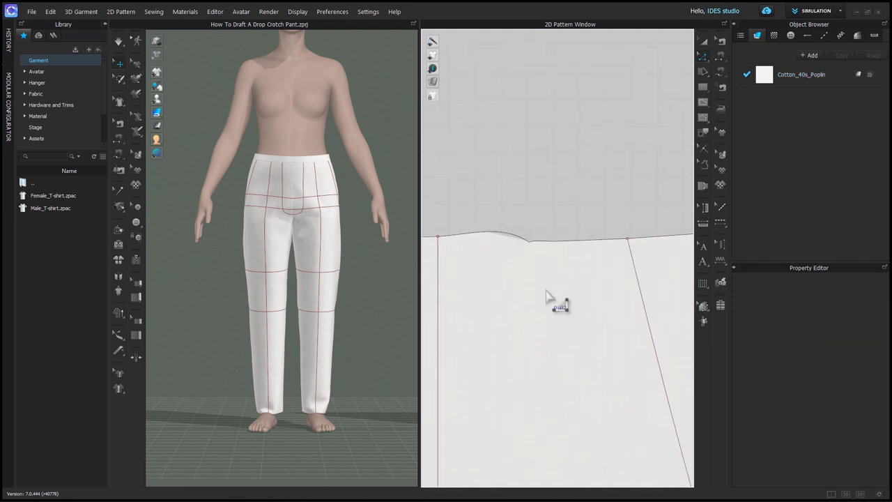
key(v)
drag(539, 253, 572, 265)
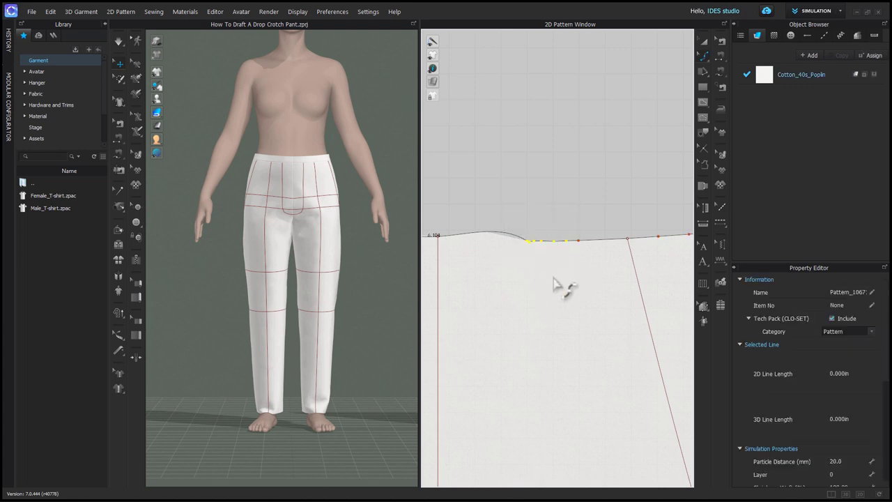
key(Delete)
scroll(536, 317, down, 5)
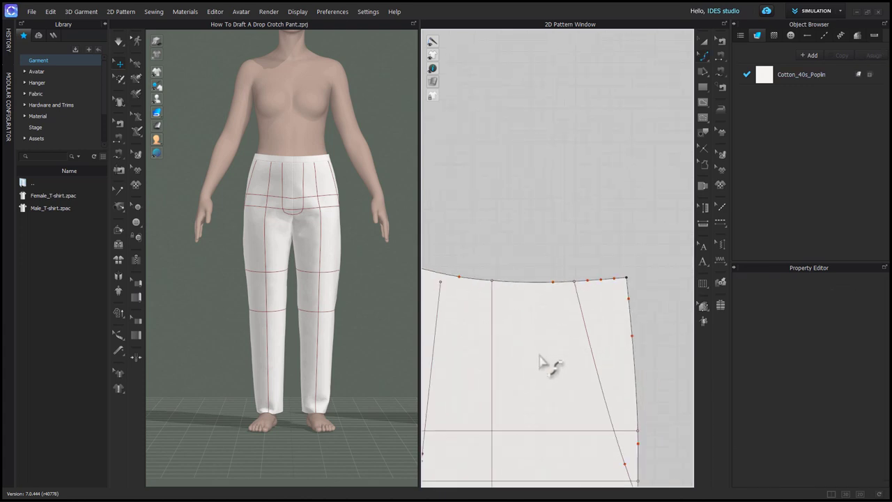
scroll(557, 297, down, 5)
Pull the inseam-side endpoint of the front's lowest horizontal guide line slightly inward, off the pattern outline
key(z)
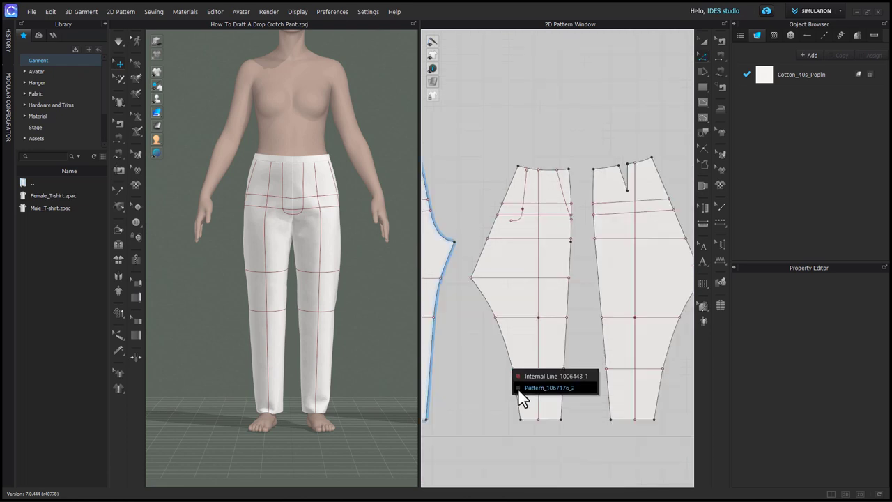
click(516, 389)
scroll(515, 385, up, 5)
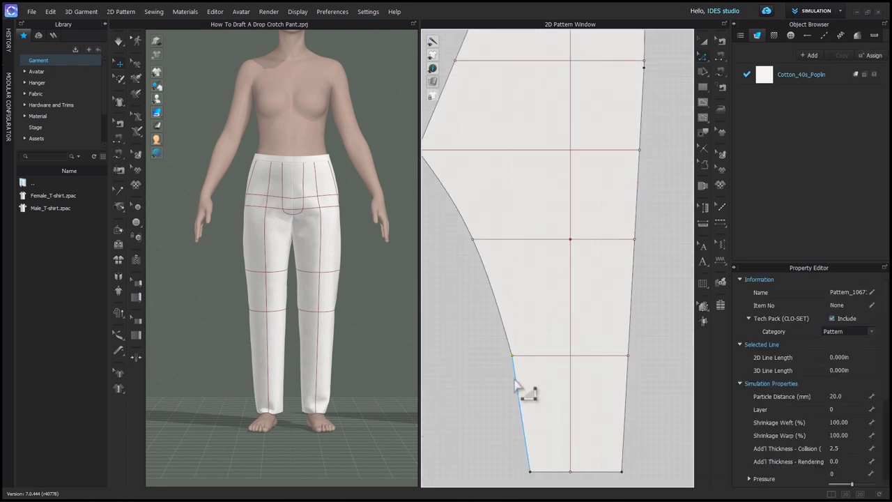
click(511, 362)
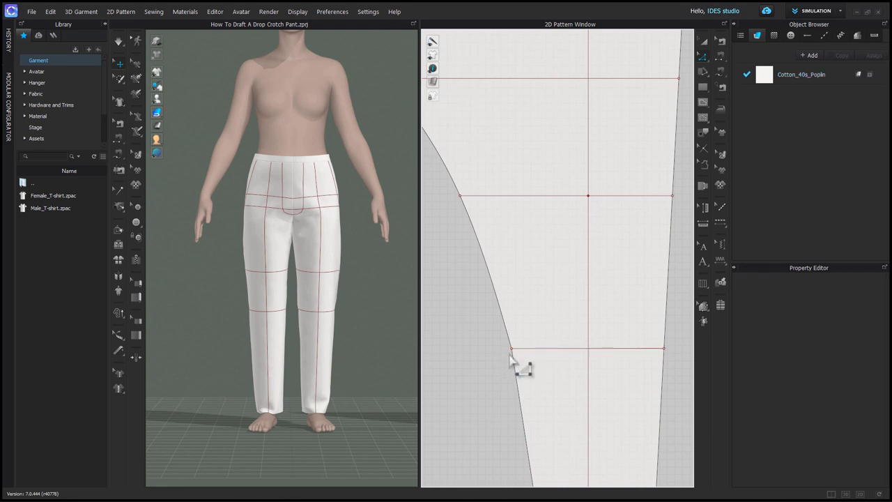
click(511, 348)
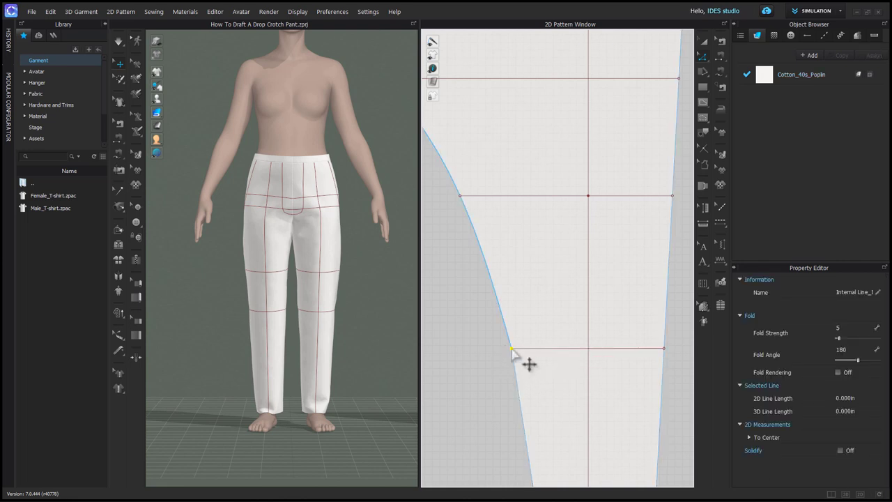
drag(513, 351, 520, 352)
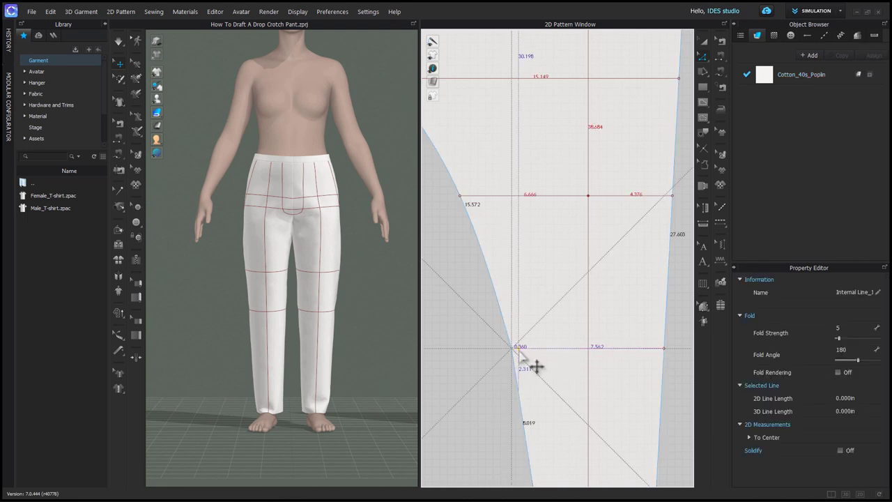
click(505, 383)
Convert the front's inseam point beside the lowest horizontal guide line to a curve point
click(511, 348)
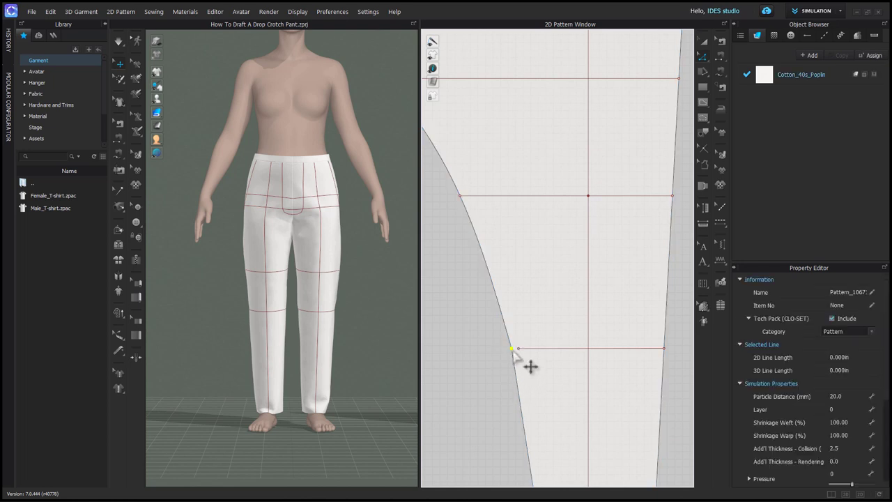
right_click(512, 351)
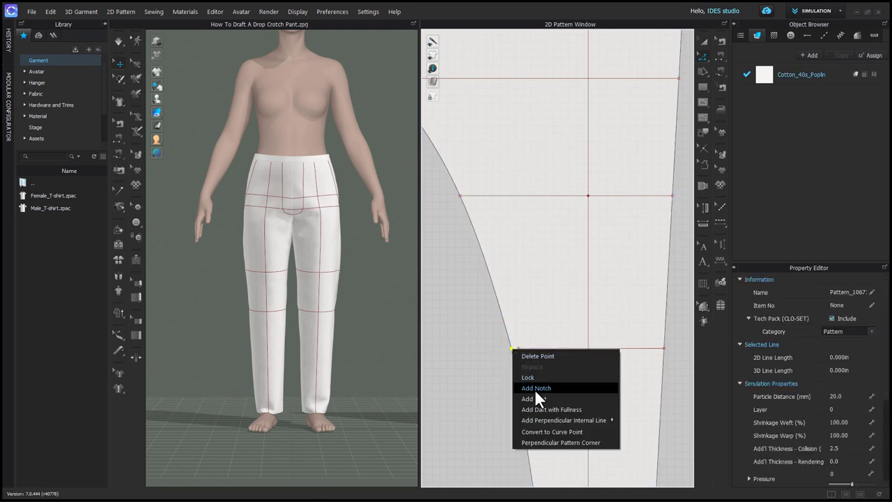
click(540, 429)
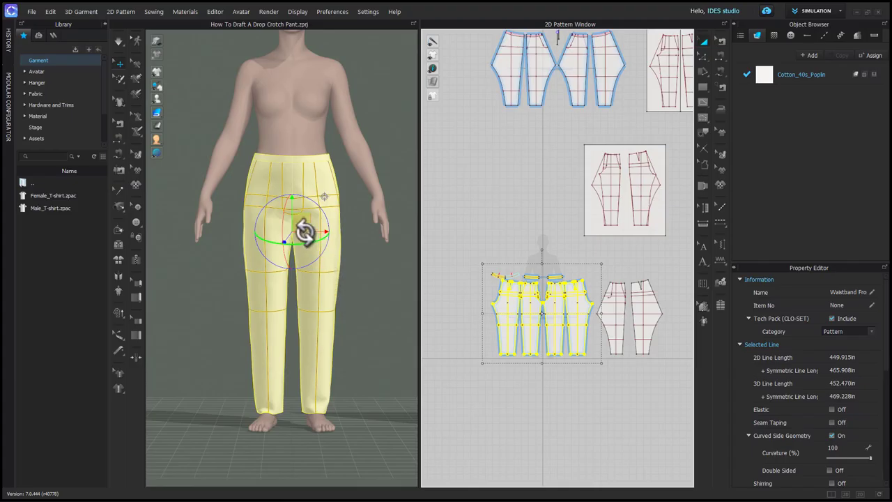
Deactivate the original pant's patterns and sewing, and move the pant up above the avatar's head
right_click(308, 182)
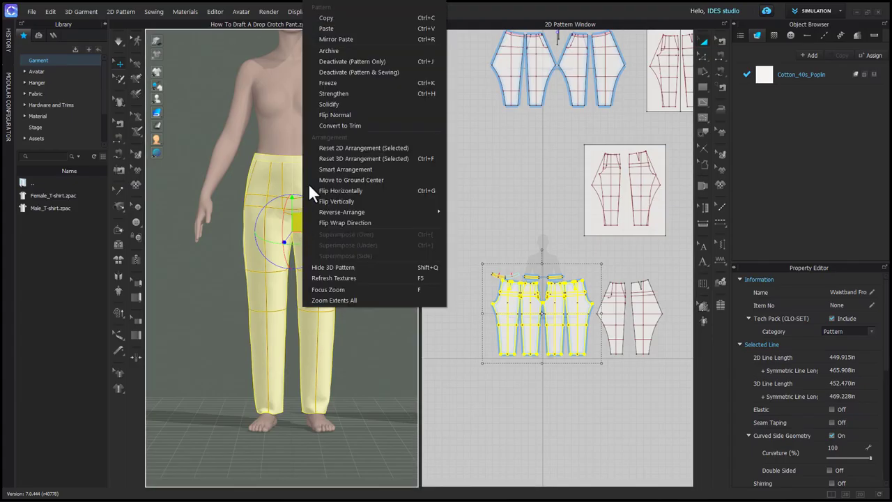
click(371, 70)
scroll(301, 229, down, 5)
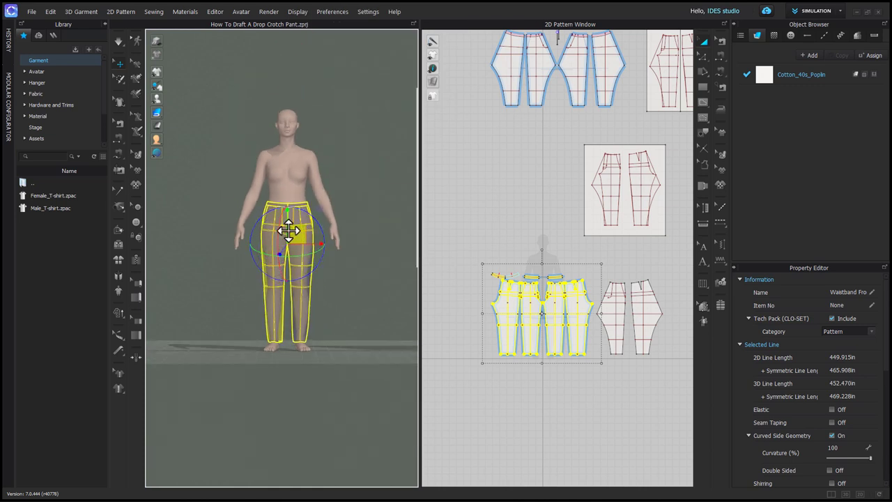
drag(287, 210, 312, 7)
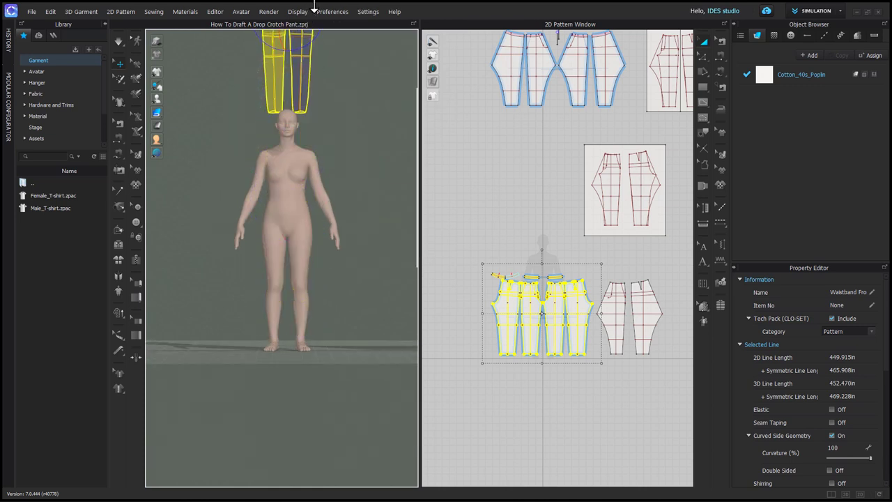
scroll(295, 61, down, 2)
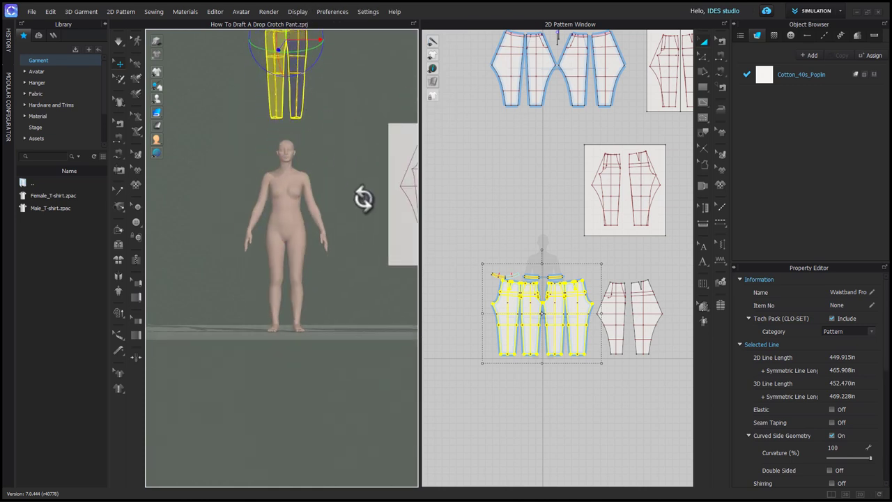
Deactivate the rectangular draft pattern standing beside the avatar
click(392, 171)
right_click(392, 172)
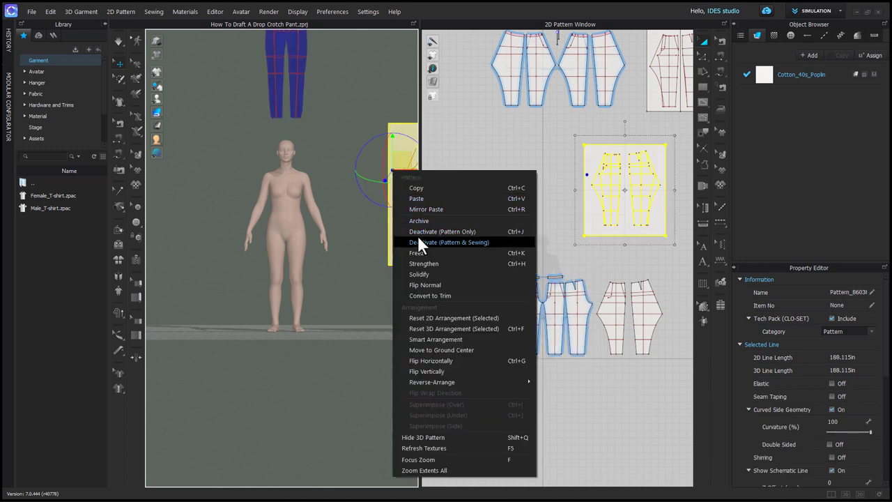
click(417, 235)
scroll(360, 246, up, 4)
click(524, 432)
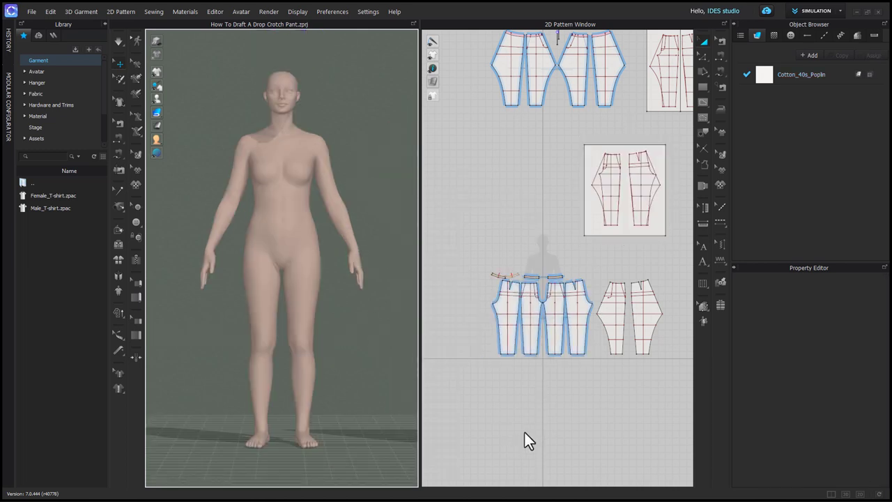
Show the arrangement points and place the new front pattern on the Leg_Front_L point at the knee
click(605, 320)
key(shift+f)
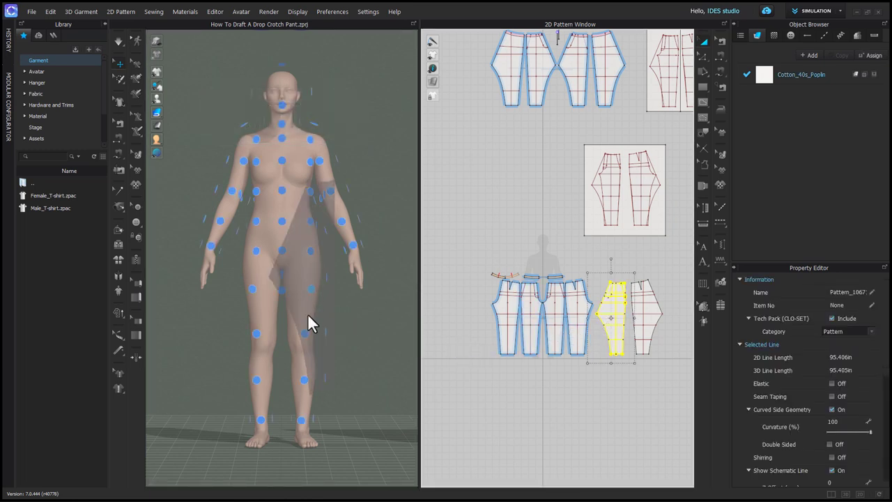
click(304, 333)
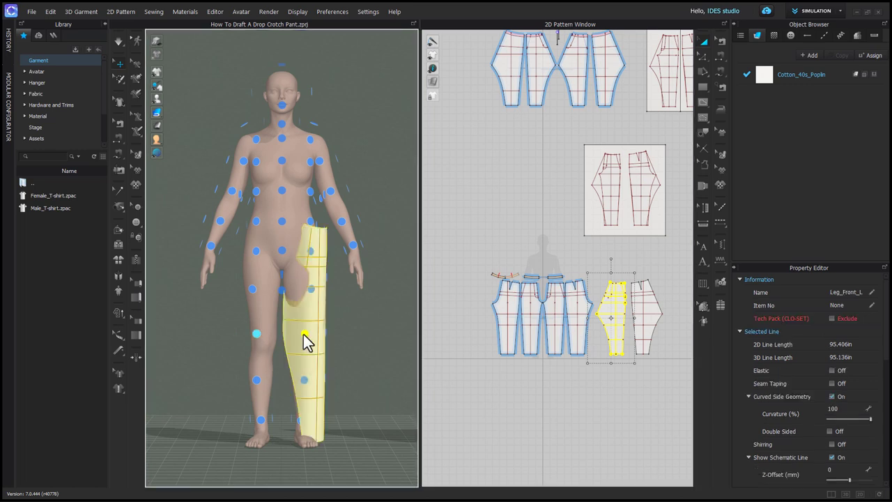
Place the new back pattern behind the same leg on the Leg_Back_L arrangement point
key(8)
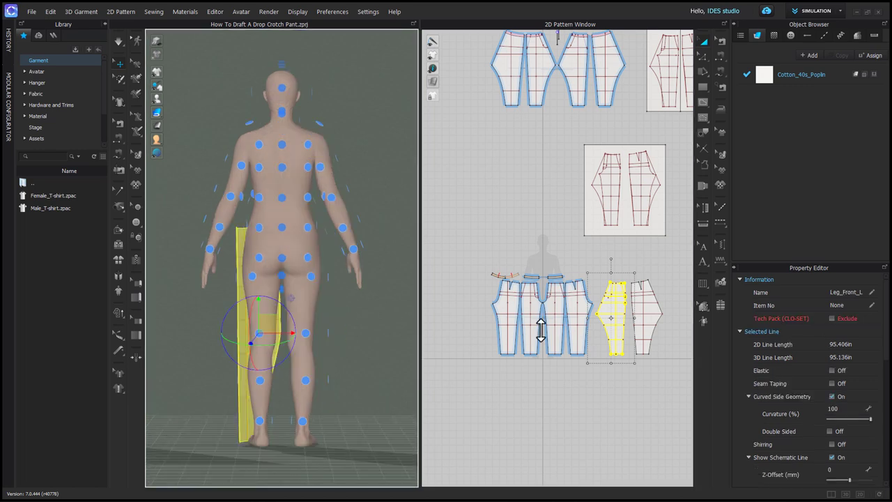
click(645, 323)
click(305, 333)
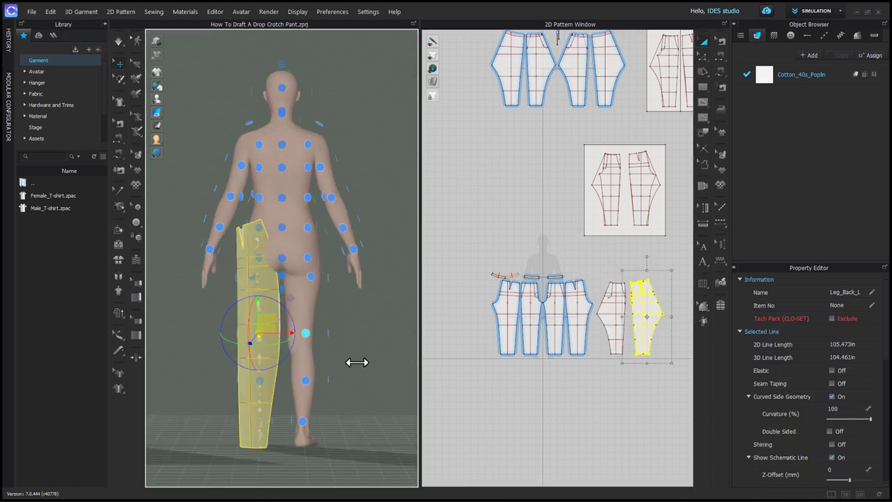
key(2)
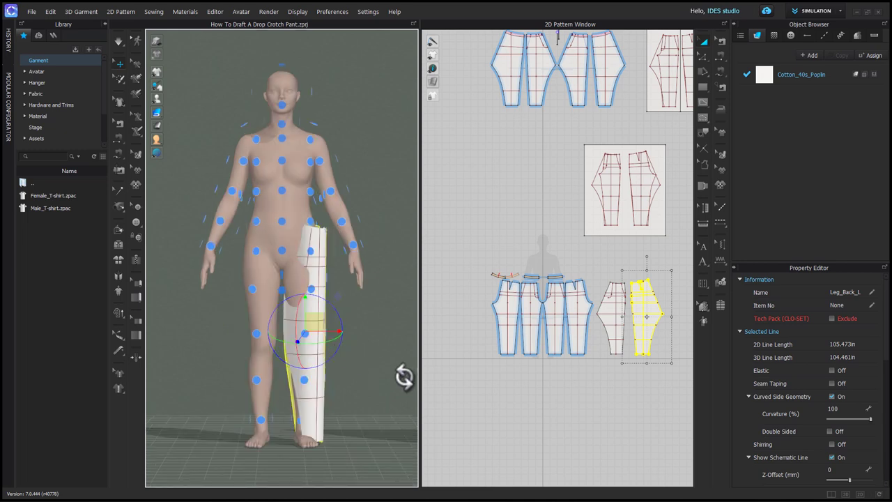
Move the arranged front and back patterns together slightly inward towards the avatar's centre
shift+click(605, 318)
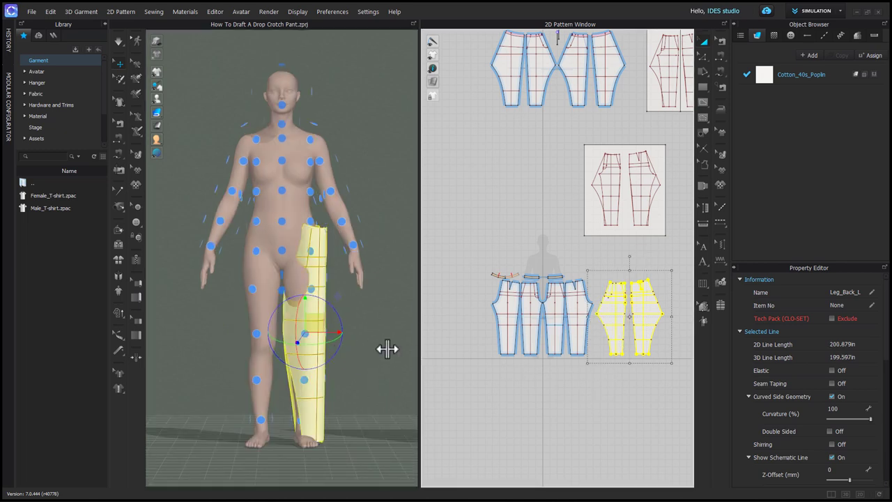
click(330, 332)
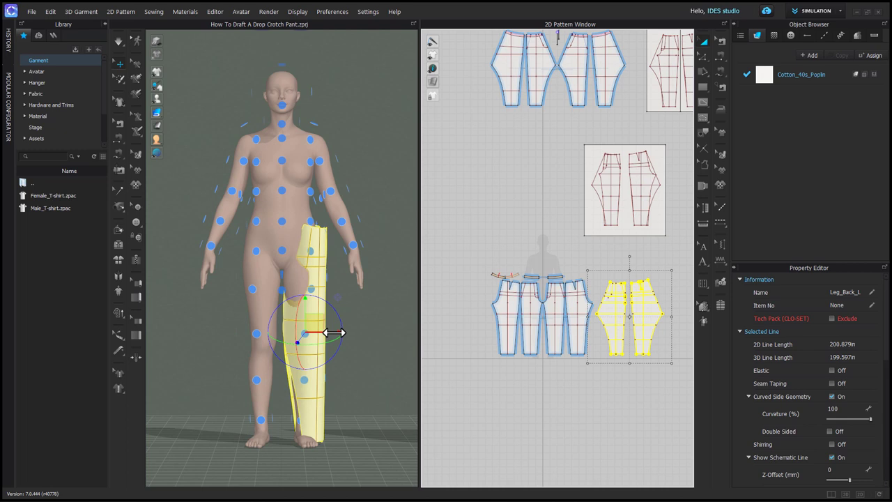
drag(331, 334, 326, 333)
Move the original pant's pattern pieces with their waistbands up and away from the avatar silhouette in the 2D pattern view
scroll(571, 329, down, 2)
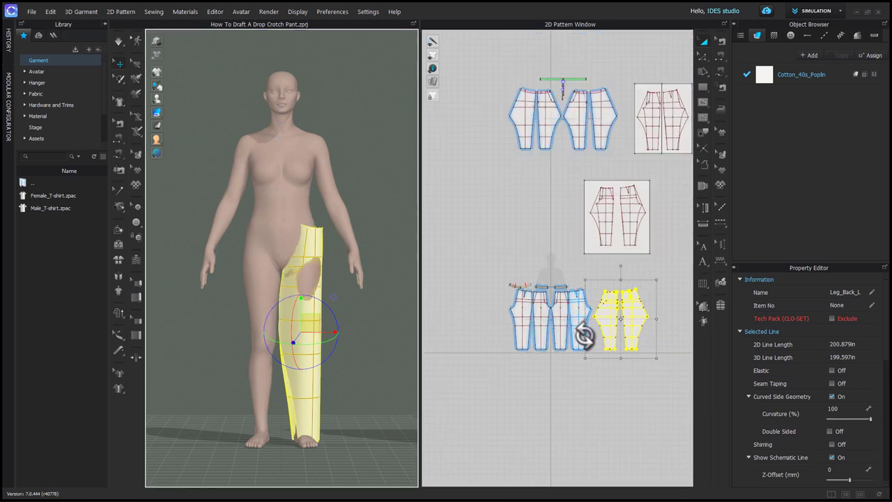
drag(474, 271, 591, 364)
drag(583, 308, 539, 191)
Move the new front and back patterns together onto one half of the avatar silhouette in the 2D pattern view
scroll(554, 351, up, 4)
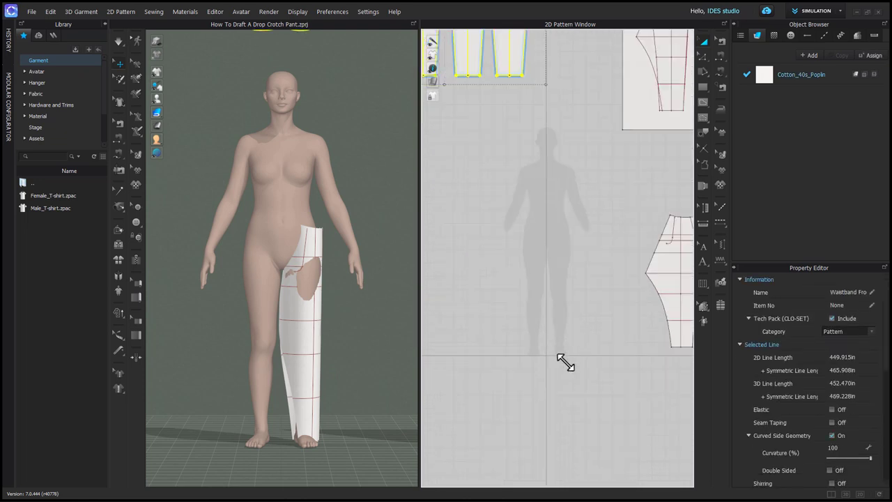
middle_drag(643, 304, 613, 309)
click(628, 271)
shift+click(685, 265)
drag(685, 265, 568, 271)
right_drag(557, 293, 589, 275)
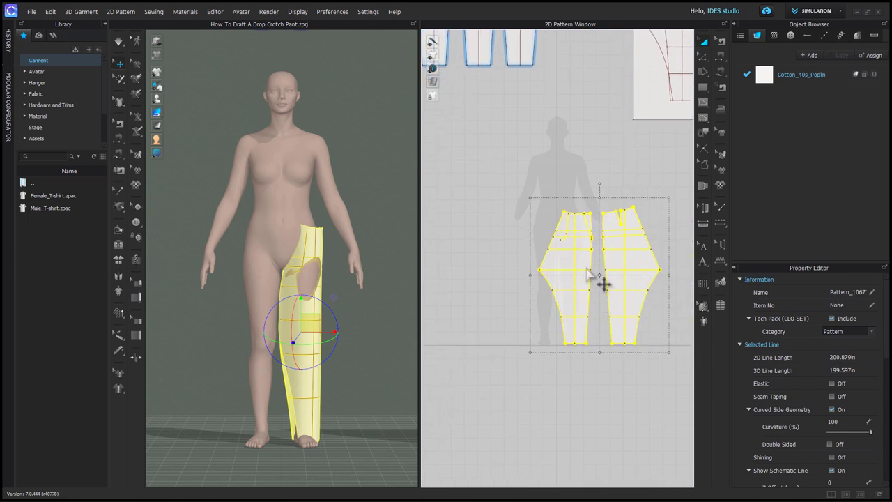
Clone the new front and back as Symmetric Pattern (with Sewing) and place the copies on the silhouette's other side
right_click(586, 265)
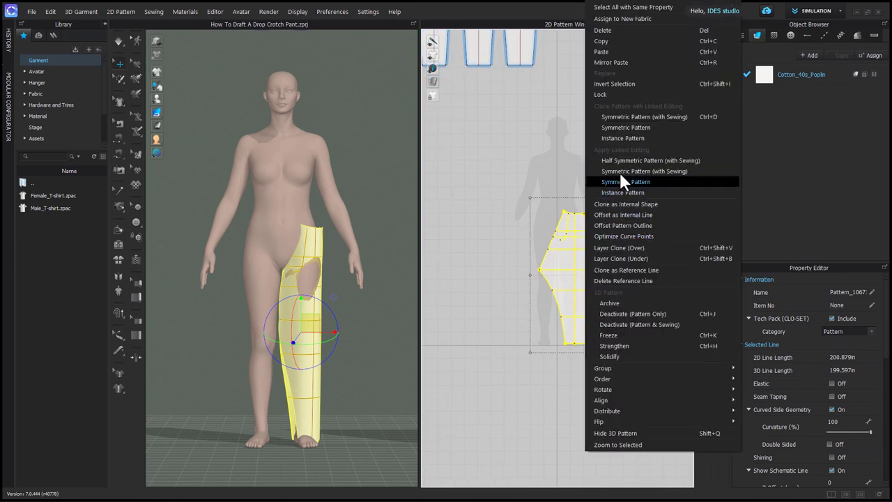
click(637, 115)
click(478, 285)
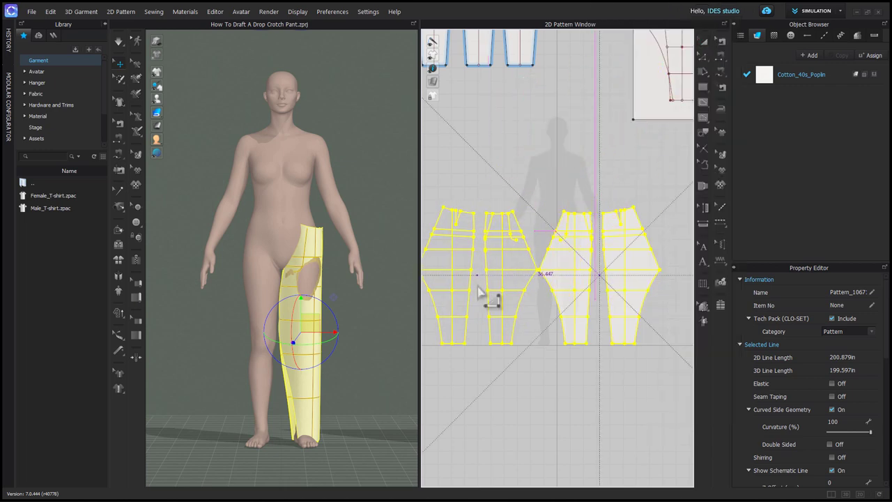
Select all four new leg patterns and centre them over the avatar silhouette
shift+click(568, 268)
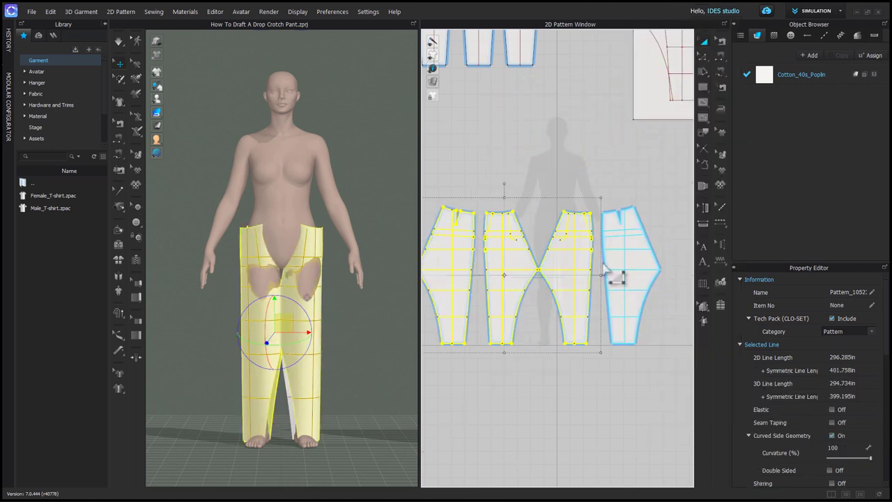
shift+click(606, 266)
drag(606, 264, 628, 259)
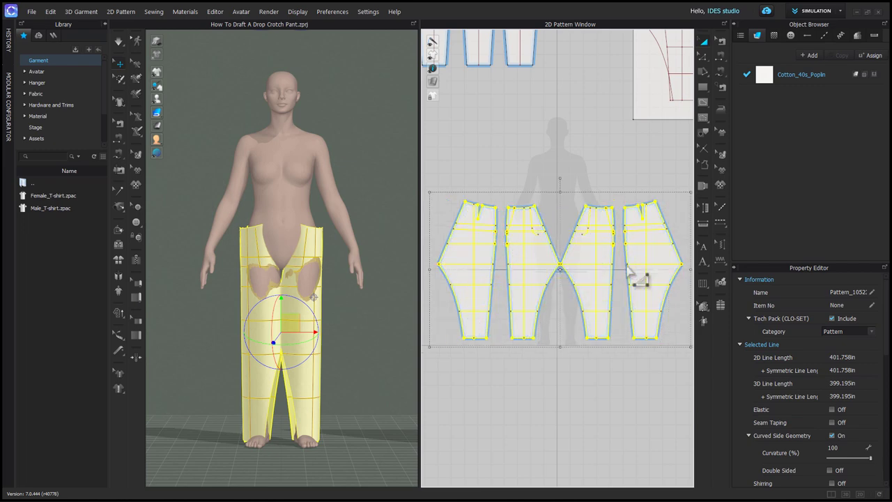
click(571, 377)
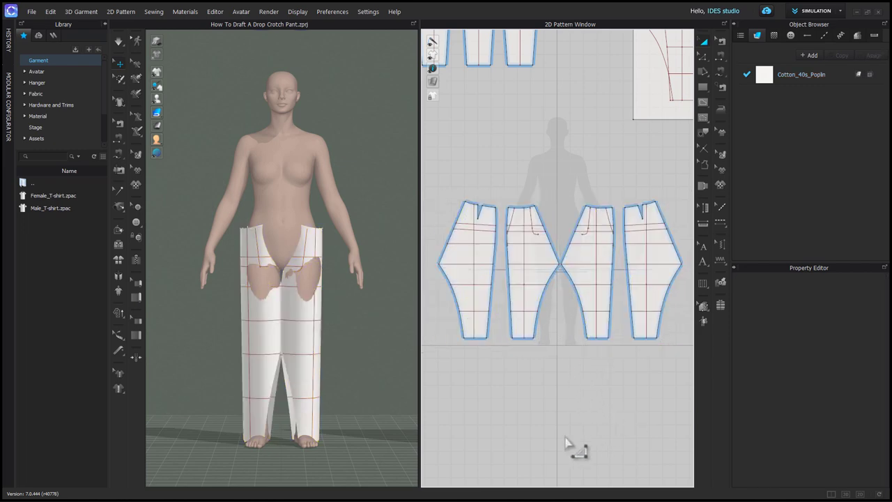
scroll(519, 395, down, 3)
scroll(498, 253, up, 1)
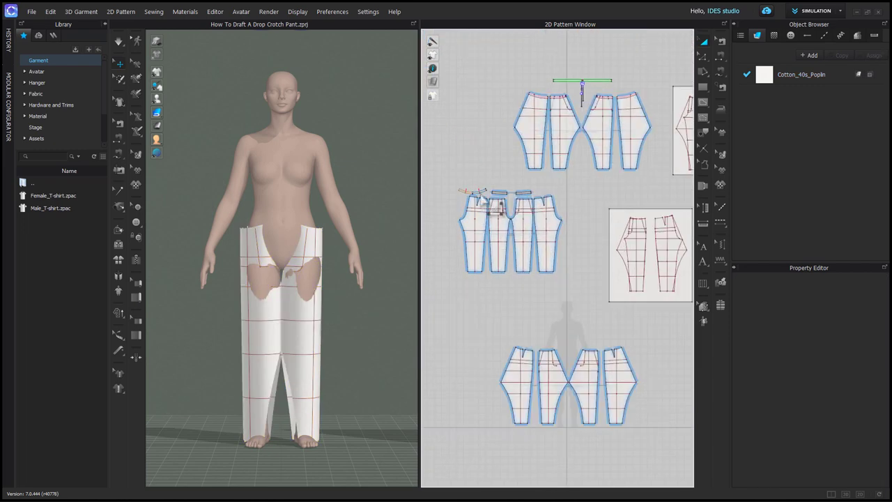
click(482, 237)
click(488, 413)
scroll(486, 439, down, 2)
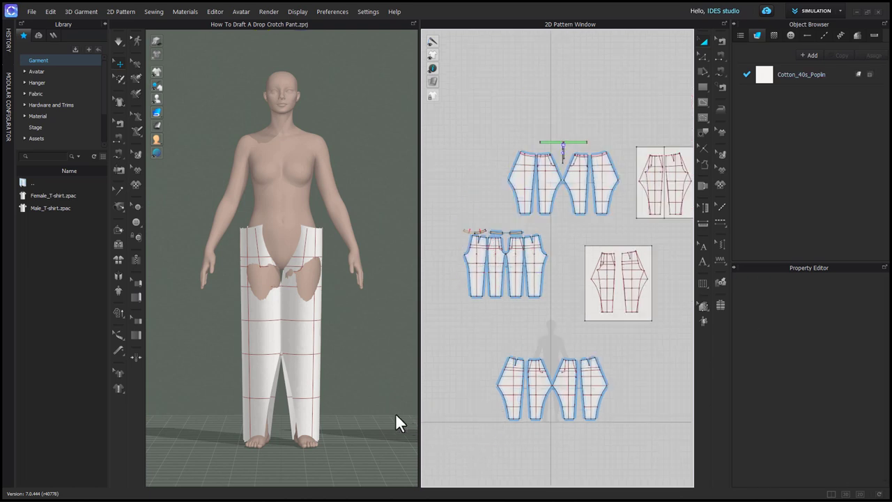
Select the original pant's front and back waistband pieces and move them down to the avatar's waist in 3D
click(494, 232)
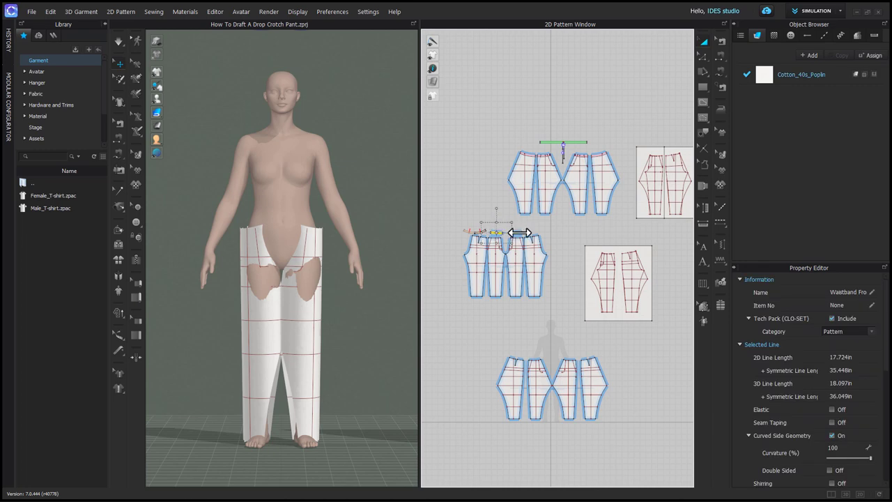
shift+click(520, 233)
scroll(477, 231, up, 3)
shift+click(479, 232)
scroll(330, 236, down, 5)
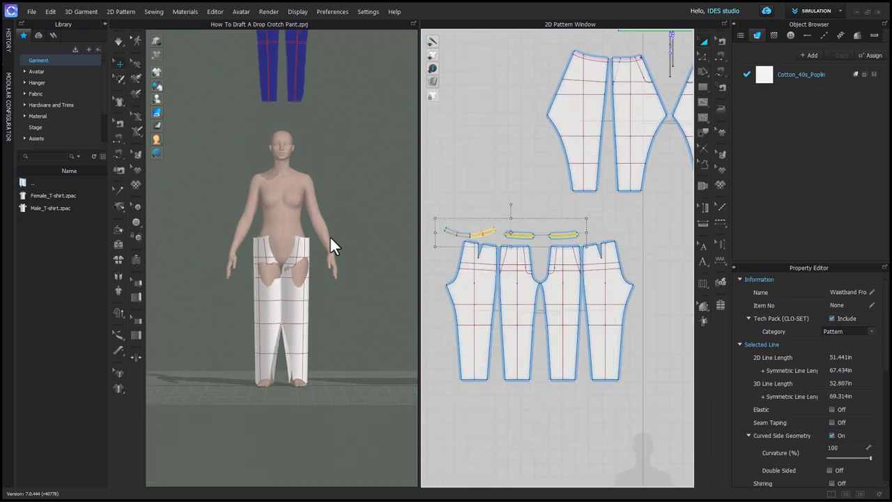
drag(282, 154, 279, 217)
scroll(279, 217, up, 5)
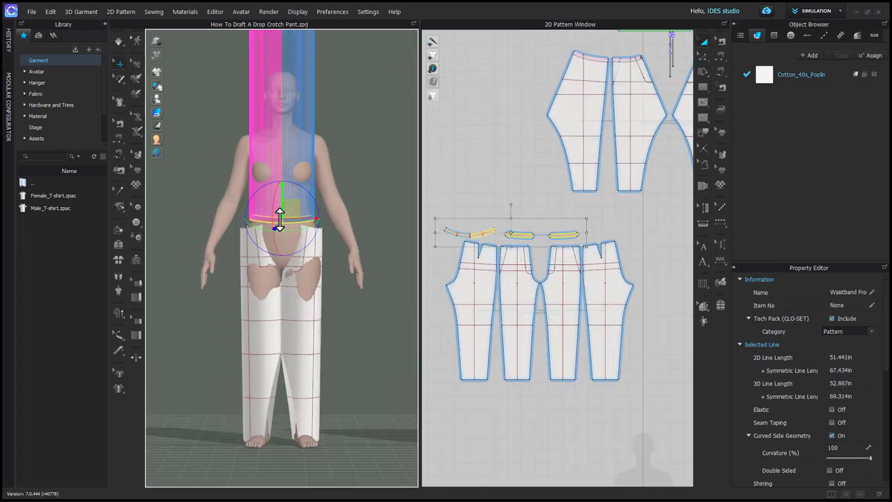
click(497, 348)
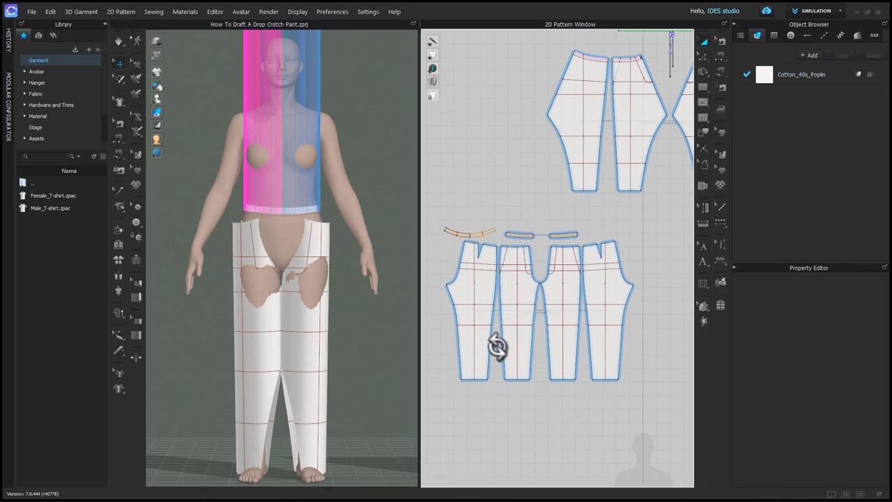
Delete the four original pant leg patterns from the 2D pattern view, keeping the waistband pieces
click(482, 351)
shift+click(511, 342)
shift+click(560, 345)
shift+click(594, 345)
key(Delete)
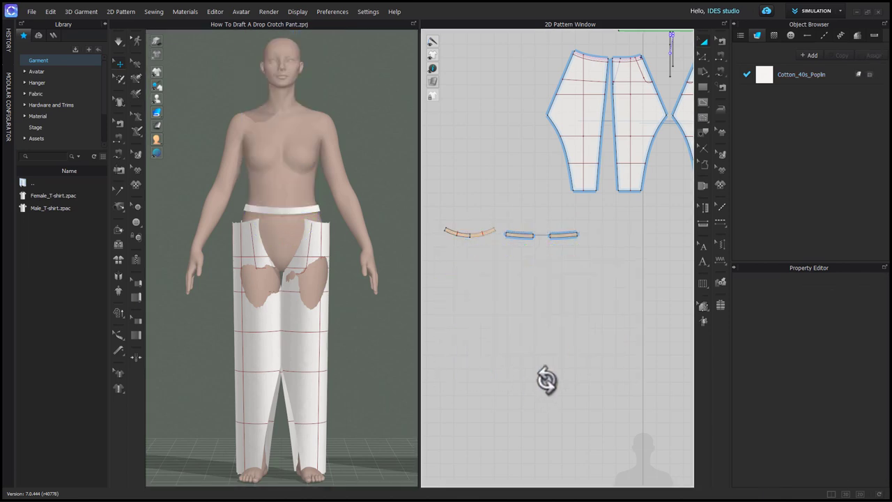
Move the waistband pieces onto the avatar silhouette, with the back band above the back leg and the front bands above the fronts
scroll(546, 380, down, 3)
drag(482, 284, 626, 443)
scroll(616, 476, up, 4)
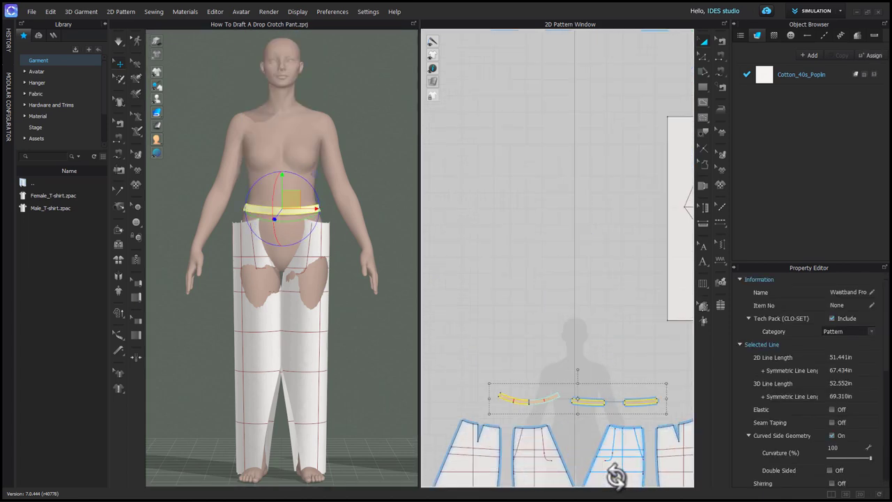
middle_drag(615, 476, 585, 293)
scroll(584, 306, down, 1)
click(563, 401)
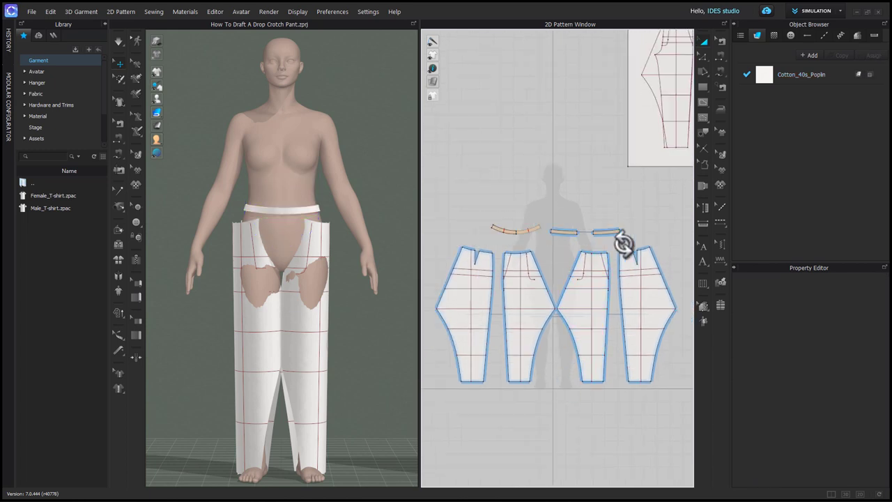
drag(608, 234, 472, 241)
click(493, 209)
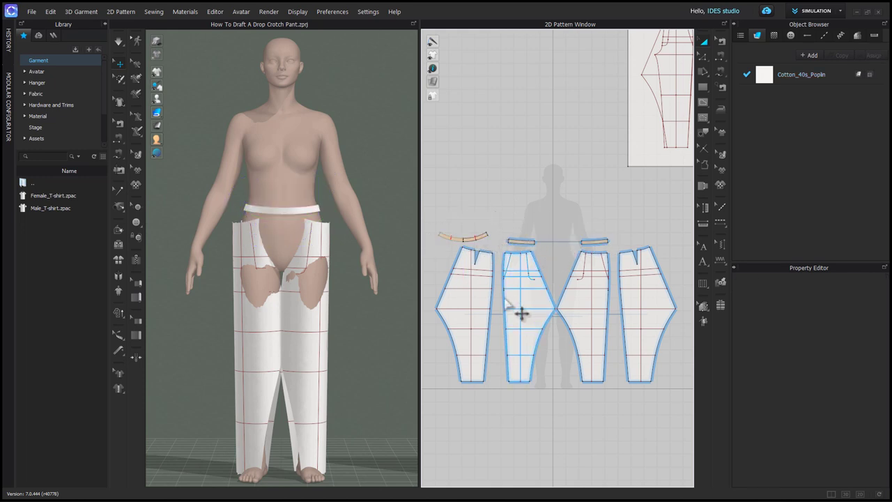
Free-sew the new front pattern's waist edge to the lower edge of the matching front waistband
scroll(504, 289, up, 3)
key(m)
click(558, 248)
click(513, 249)
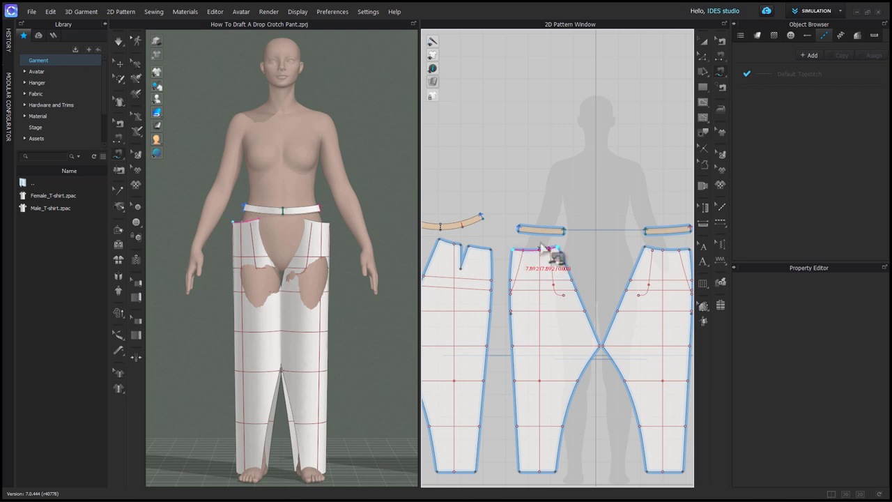
click(564, 234)
click(519, 233)
Sew the back waistband's lower edge to the new back pattern's waist edge on both sides of the dart
middle_drag(490, 235, 557, 246)
click(509, 245)
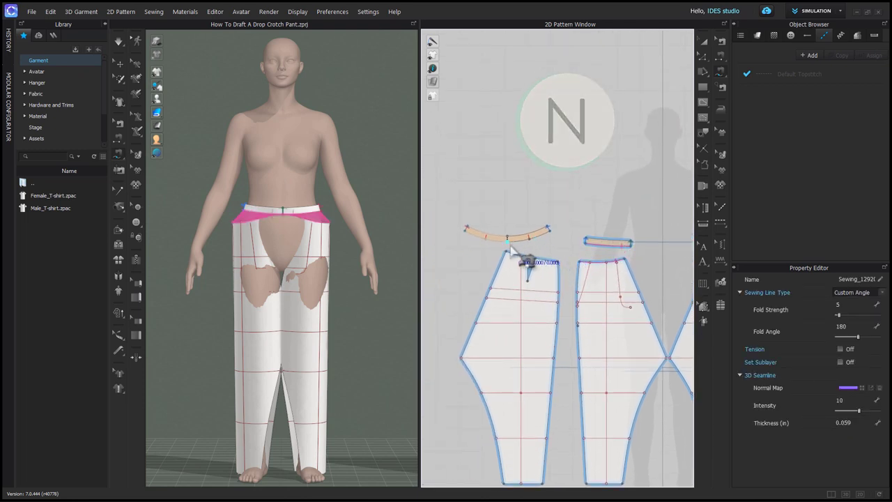
click(549, 230)
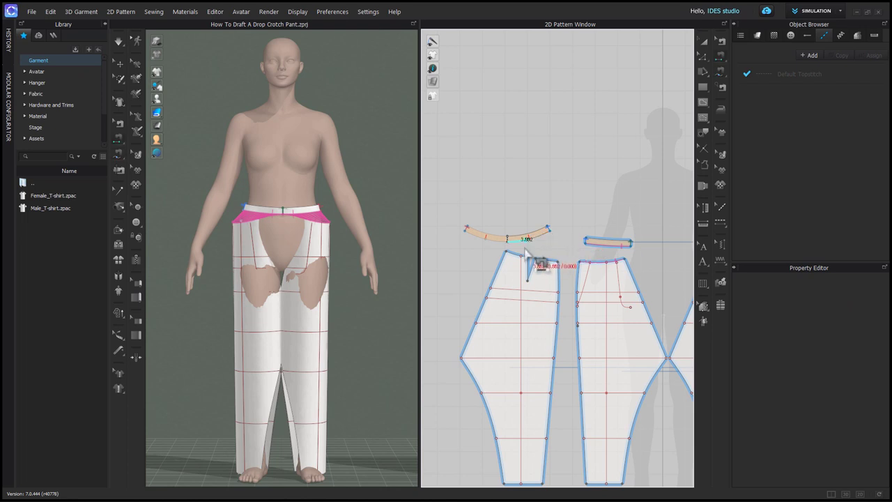
click(557, 260)
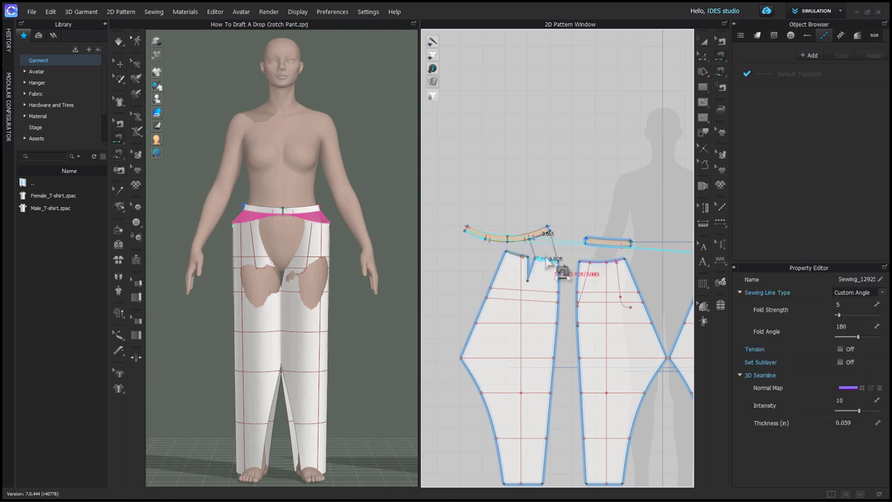
Free-sew the front leg's curved inseam, from crotch point to hem, to the back leg's inseam
scroll(563, 300, down, 2)
scroll(561, 407, down, 2)
middle_drag(560, 402, 559, 397)
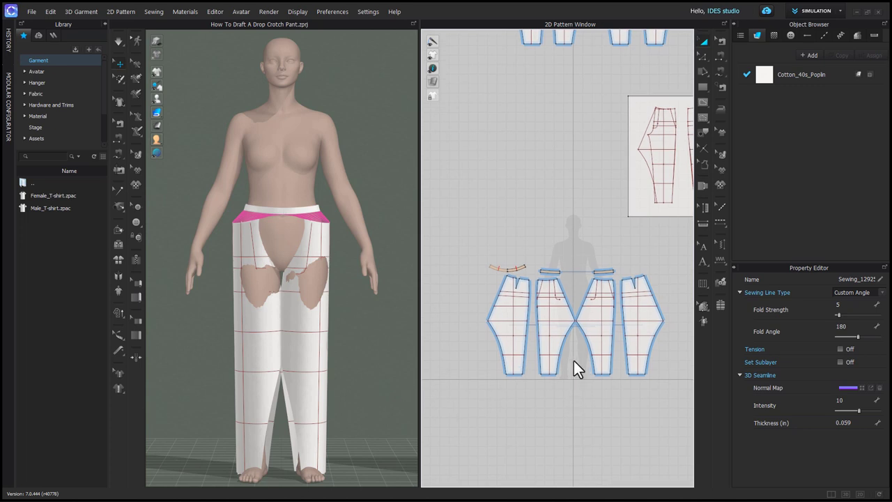
key(m)
click(574, 324)
click(557, 374)
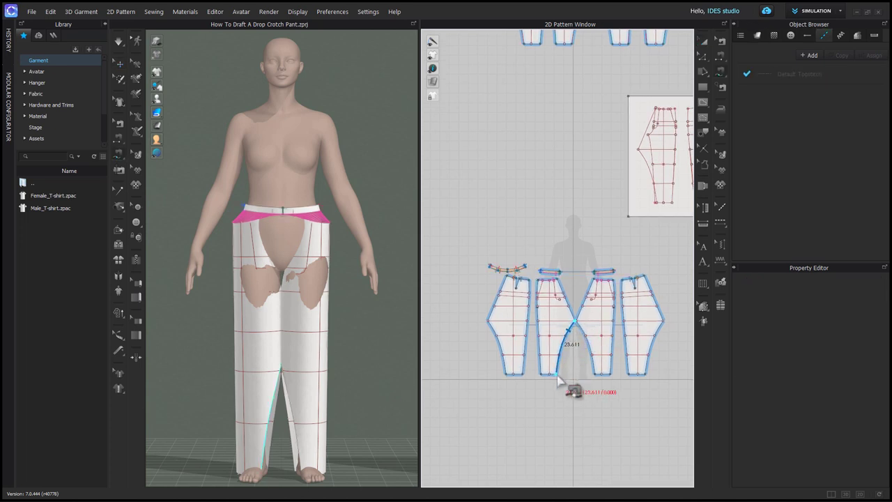
click(499, 339)
scroll(530, 394, up, 1)
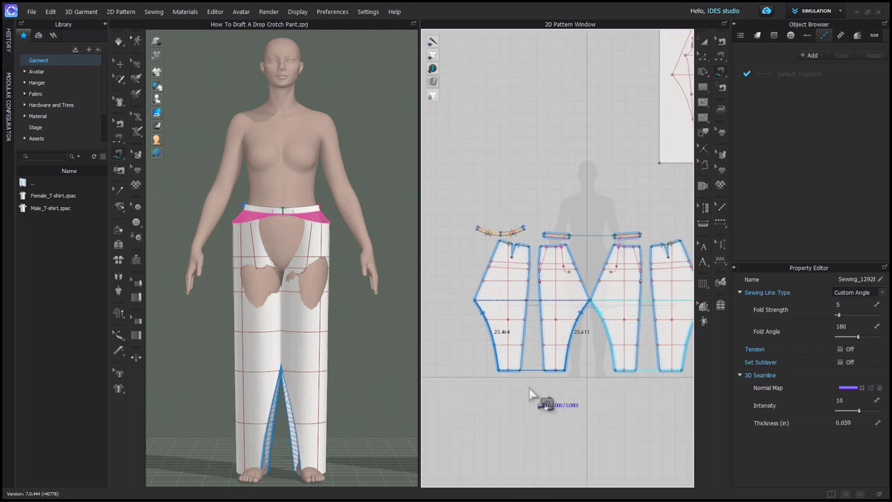
Segment-sew the two back crotch edges together and the two front crotch edges together
scroll(524, 388, down, 2)
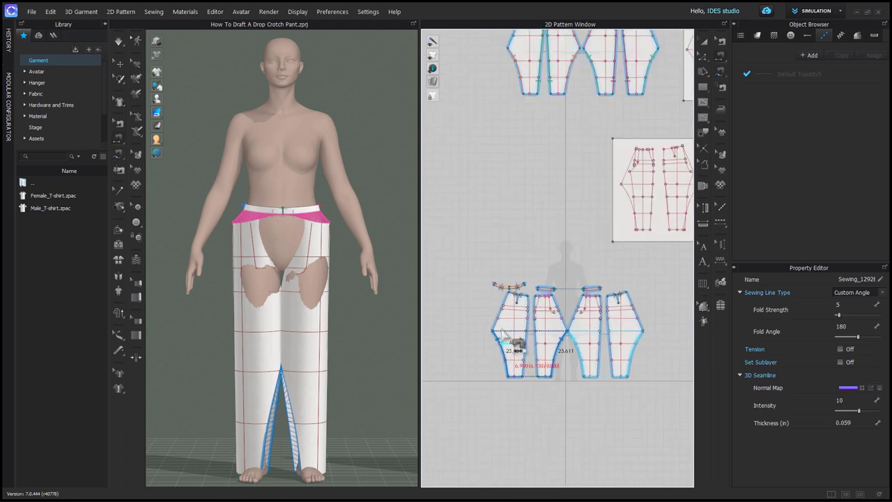
key(n)
click(503, 303)
click(632, 303)
click(596, 312)
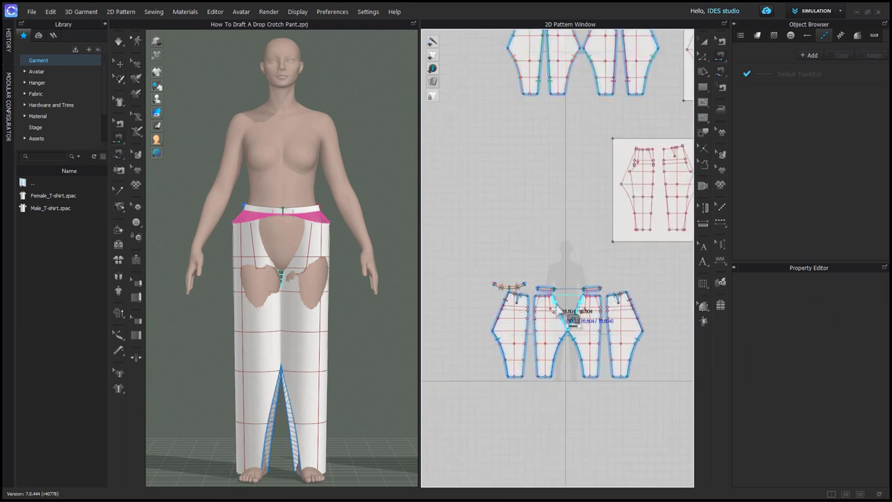
click(568, 305)
Free-sew the back and front side seams together from the third horizontal internal line down to the hem
scroll(523, 398, up, 2)
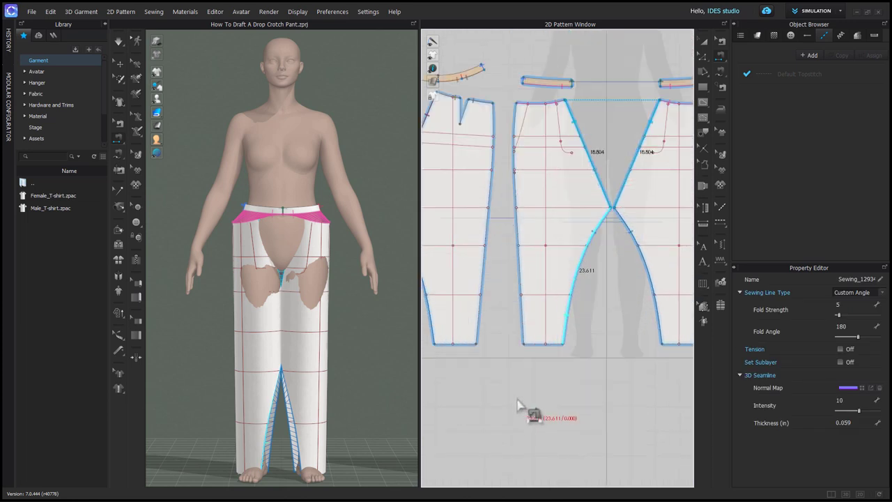
middle_drag(496, 258, 533, 302)
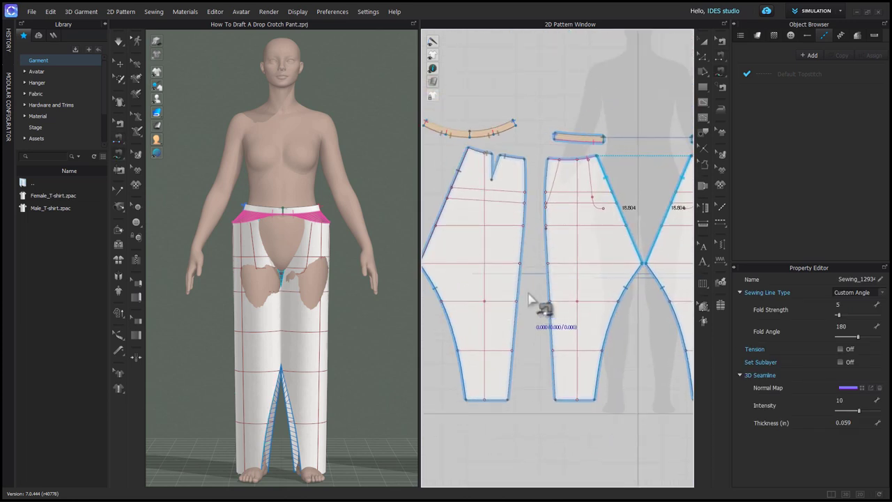
click(524, 226)
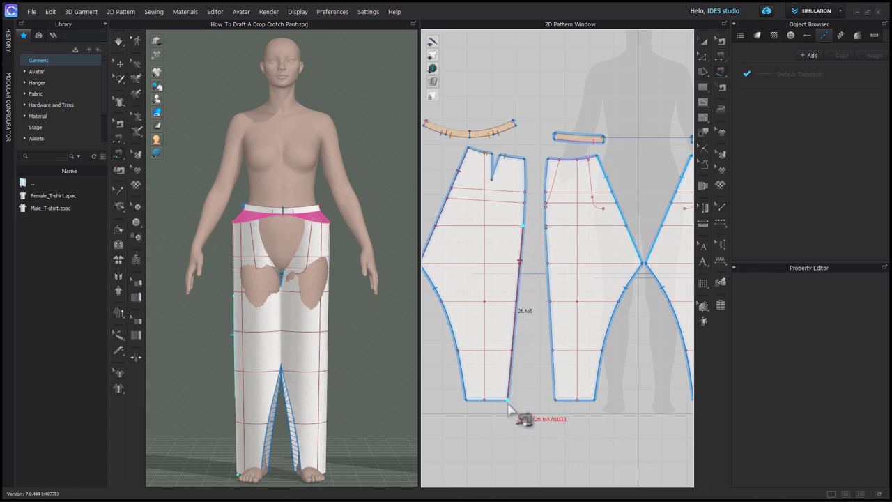
click(508, 402)
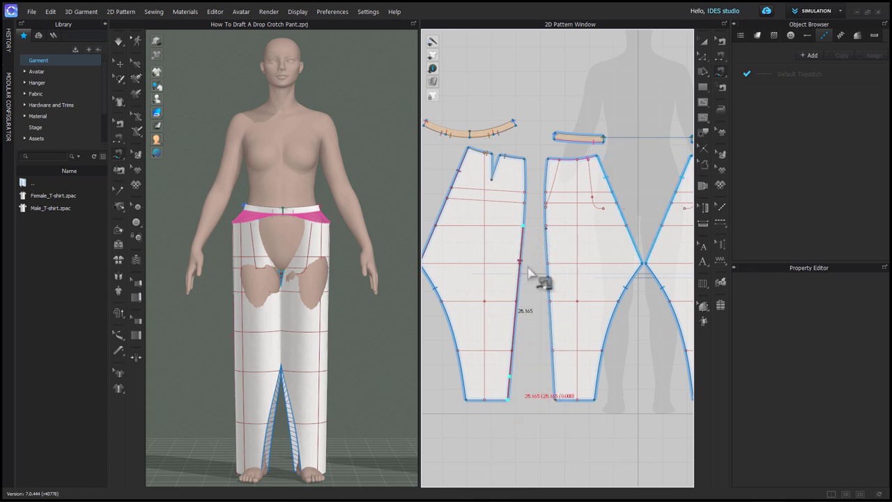
click(548, 230)
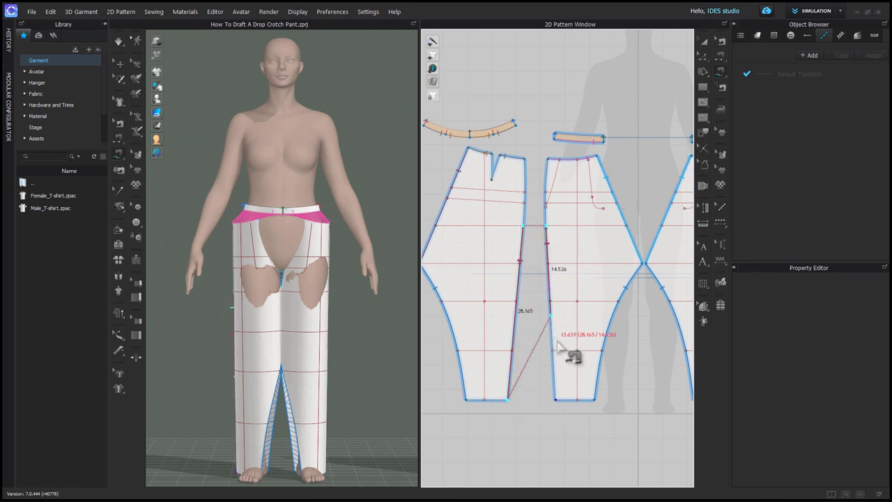
click(557, 404)
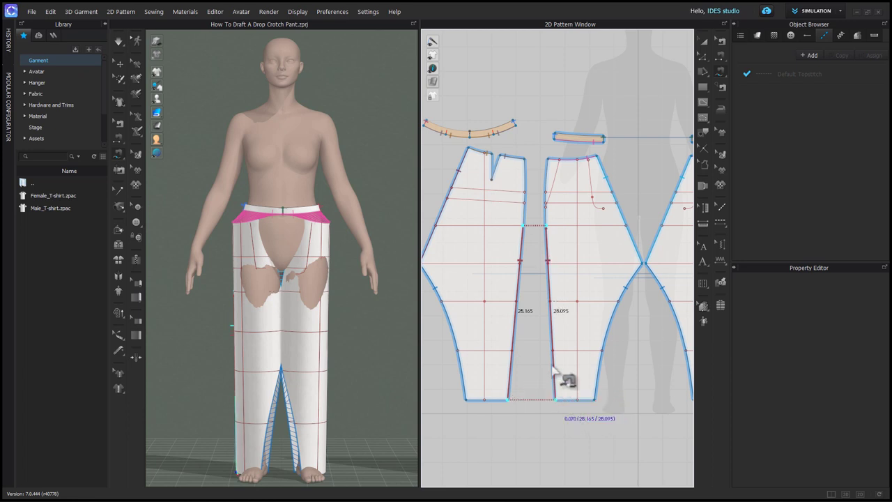
Free-sew the upper front and back side seams together from the third horizontal internal line up to the waist
click(546, 225)
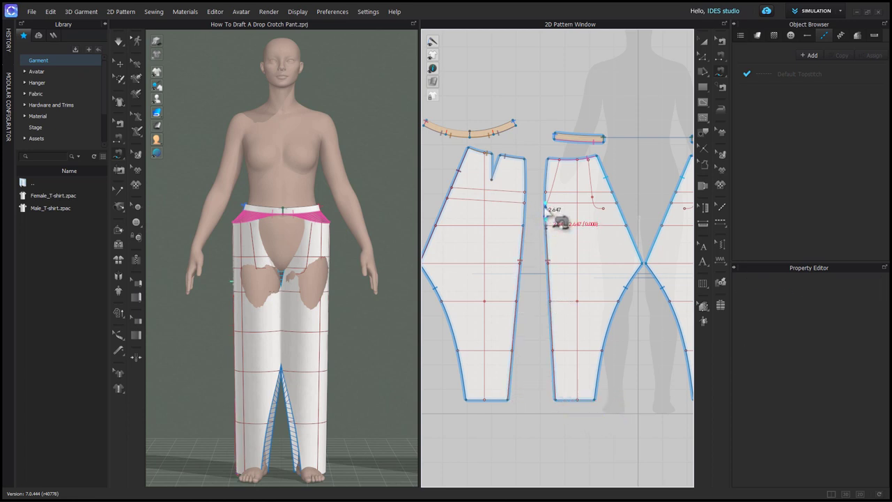
scroll(545, 209, up, 4)
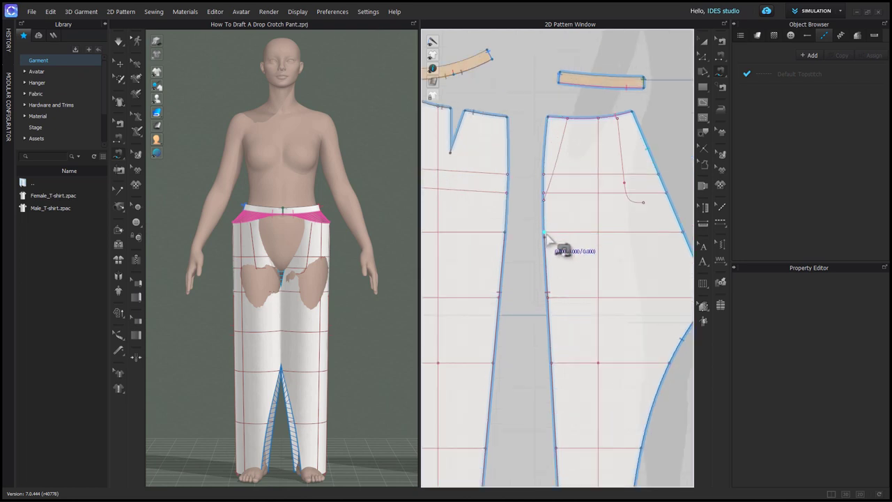
click(544, 232)
click(547, 117)
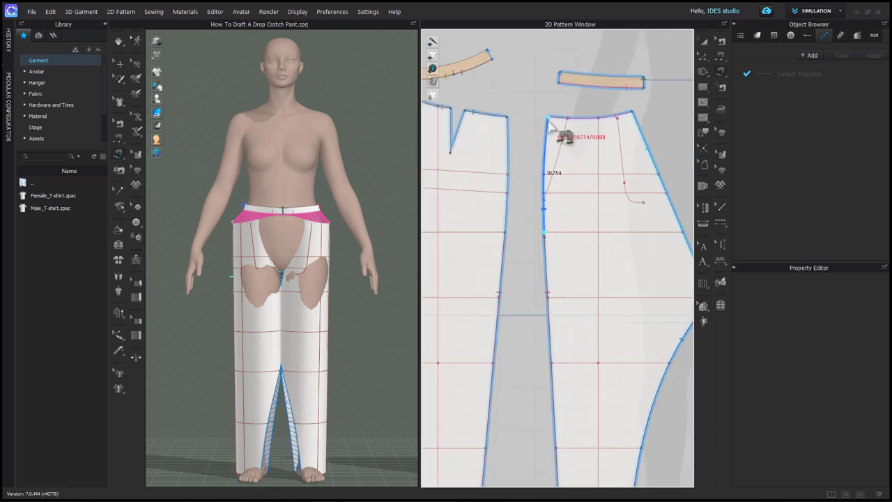
click(506, 231)
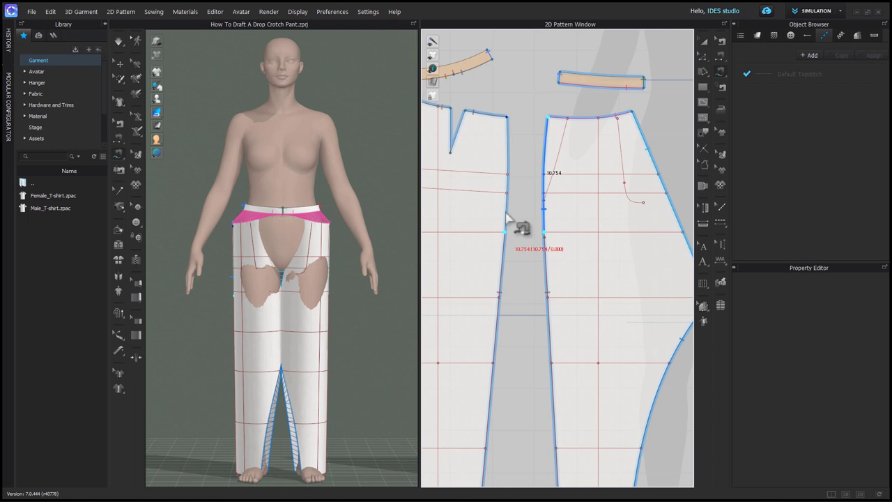
click(507, 117)
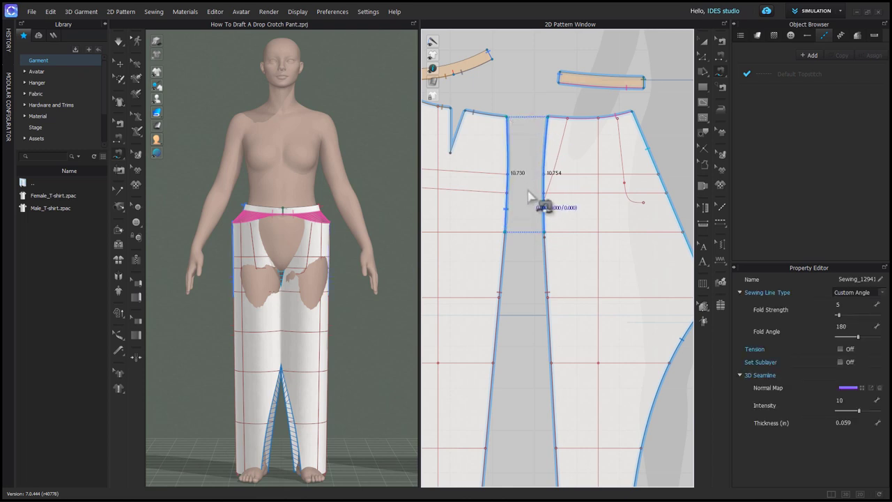
Select all four new leg patterns and strengthen them
scroll(531, 199, down, 4)
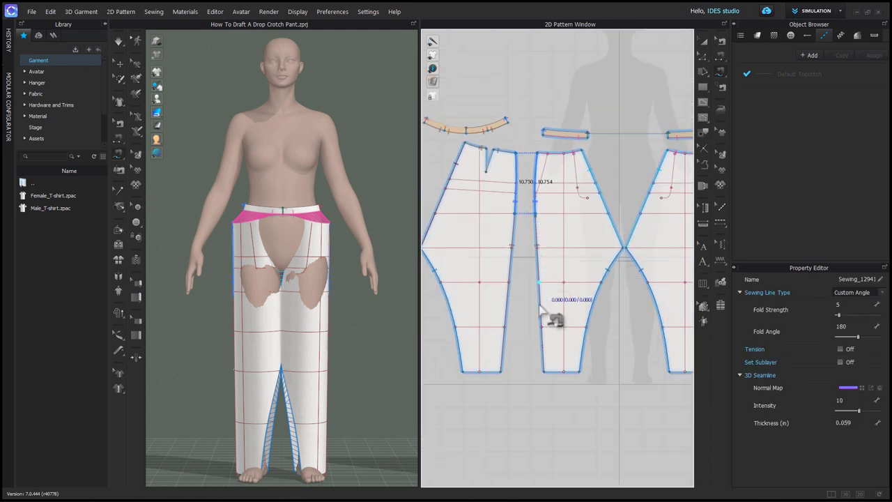
key(a)
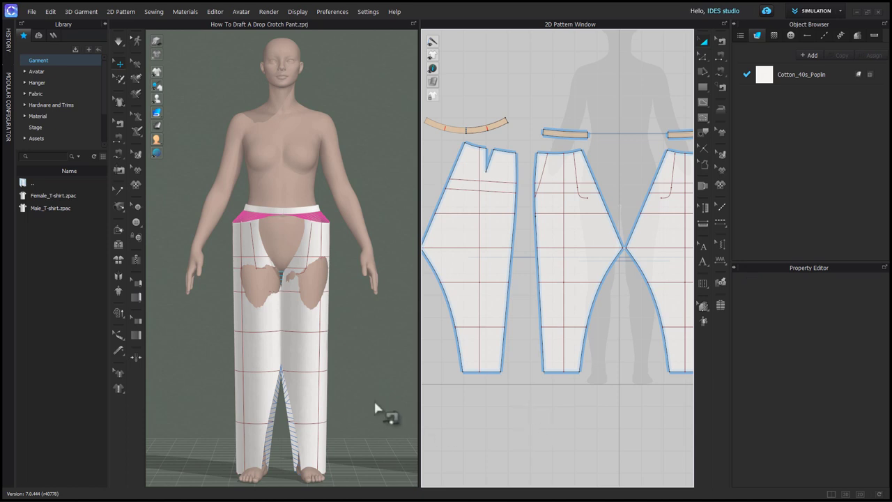
scroll(492, 317, down, 1)
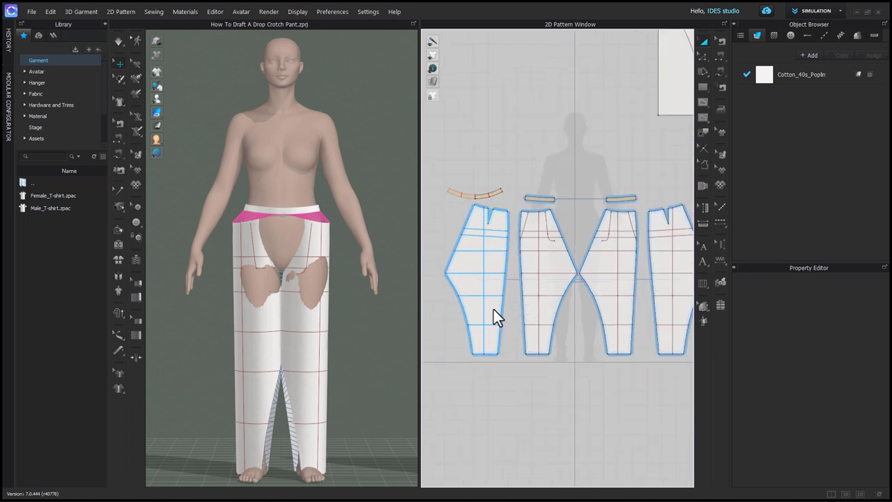
click(494, 313)
shift+click(528, 314)
shift+click(604, 309)
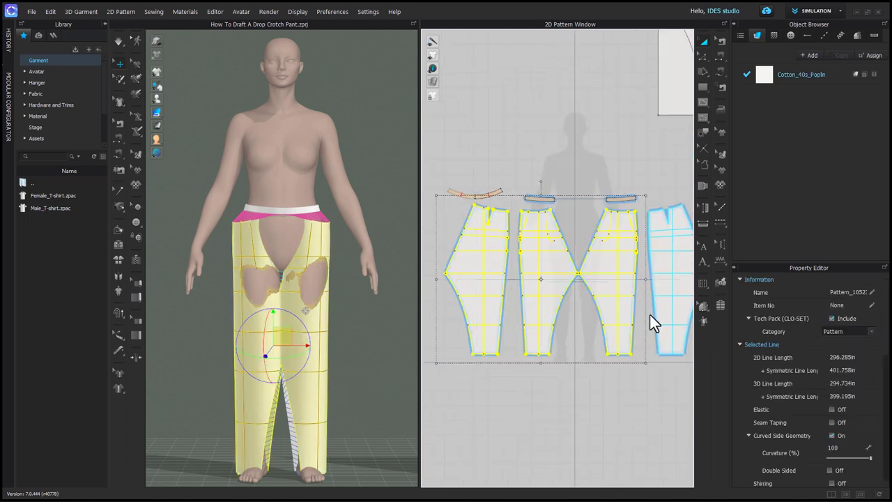
shift+click(660, 318)
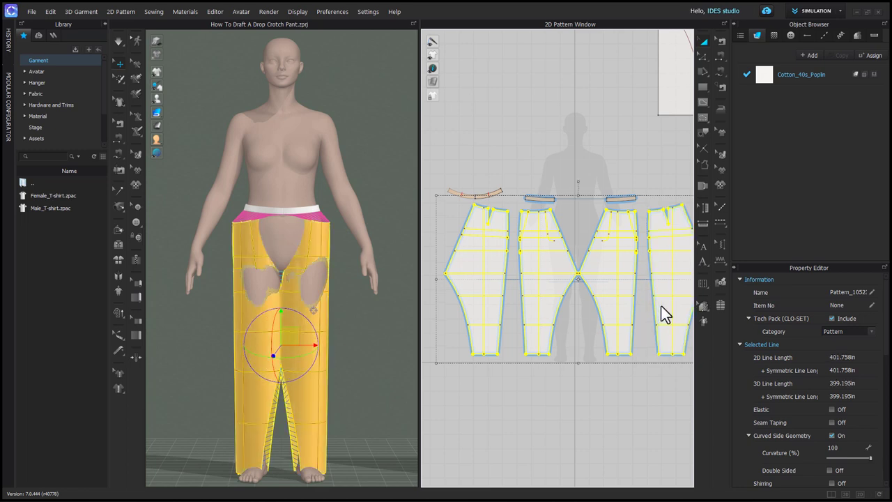
Try simulating the strengthened pant on the avatar with the waistband unfrozen, and undo the drape
right_click(293, 326)
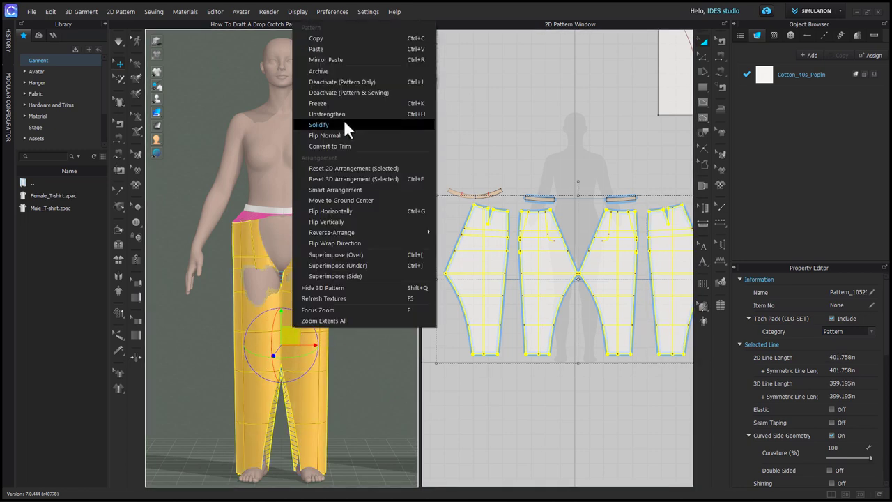
click(387, 390)
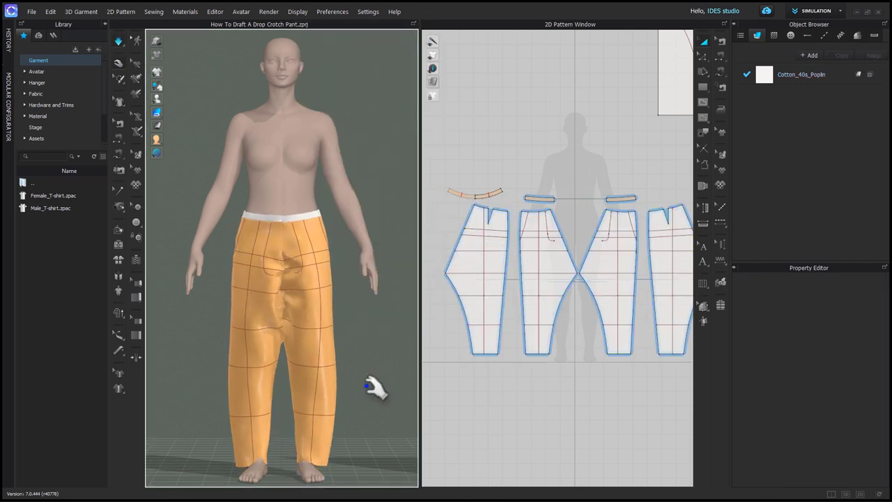
key(ctrl+z)
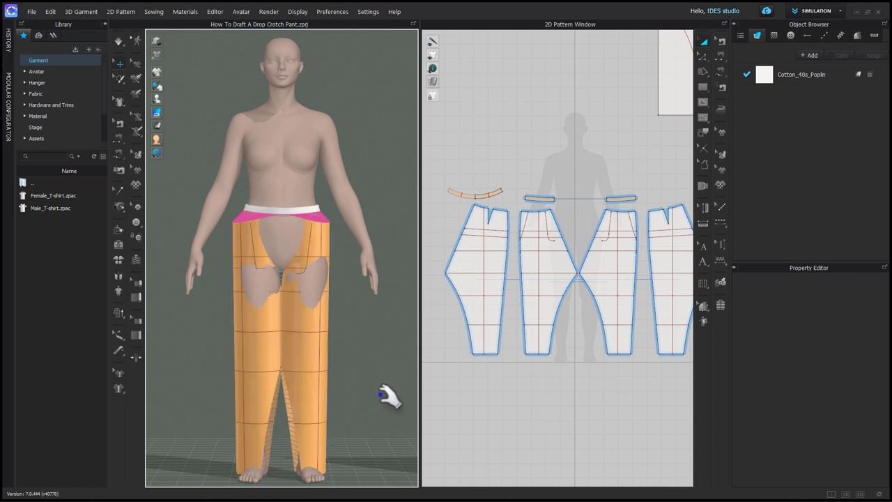
Freeze the back and both front waistband pieces and simulate the pant on the avatar
click(466, 195)
shift+click(539, 199)
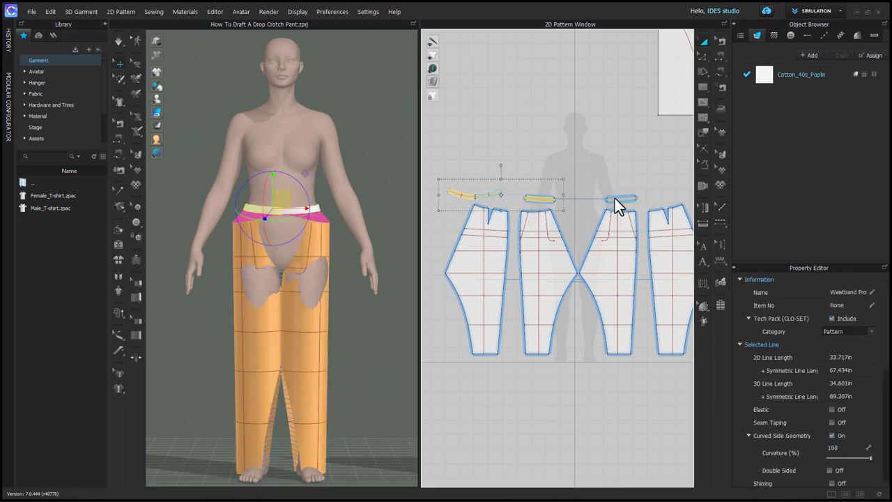
shift+click(617, 199)
key(super+k)
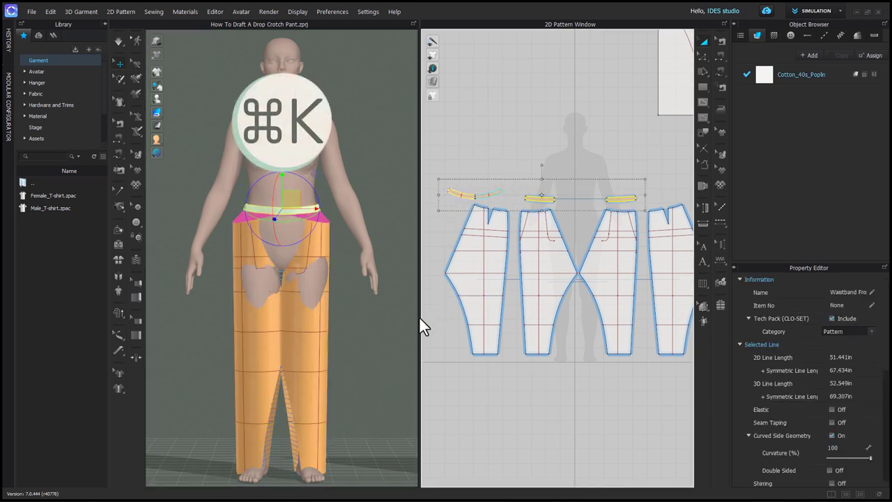
key(space)
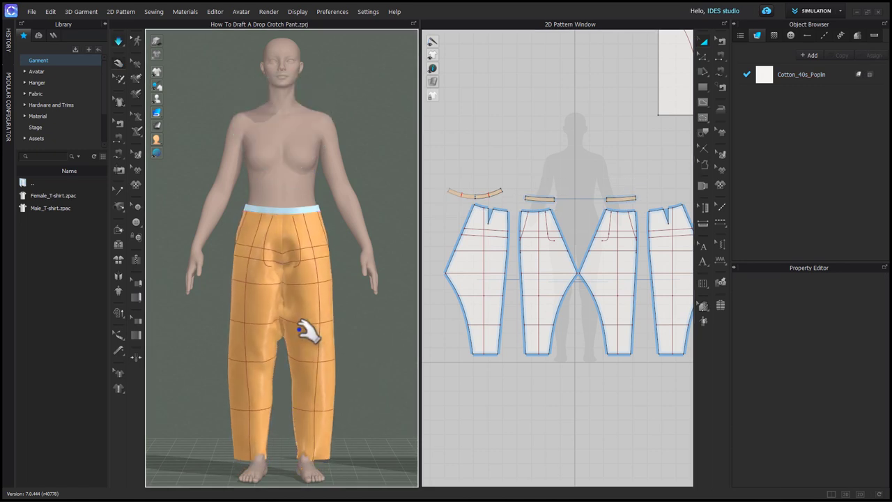
Tug the left and right front legs around the drop crotch while simulating to settle the drape on the avatar
click(301, 337)
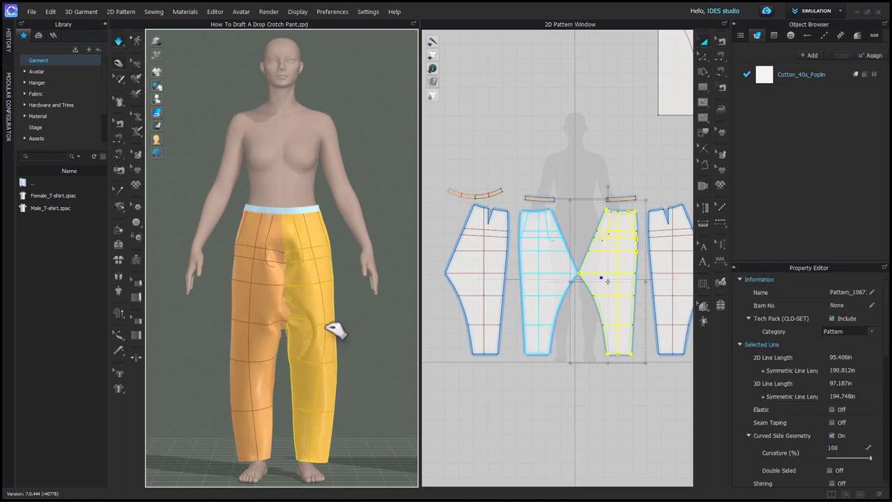
click(278, 328)
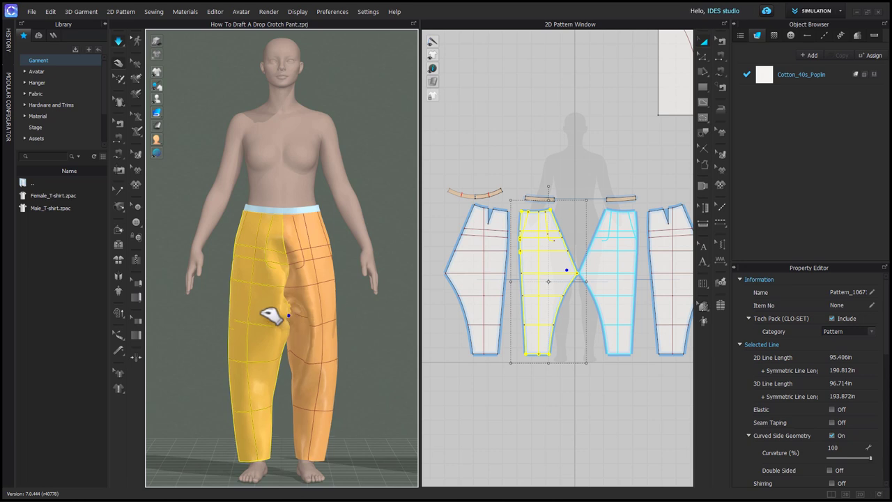
mouse_move(272, 316)
mouse_down()
mouse_move(308, 317)
mouse_move(263, 311)
mouse_up()
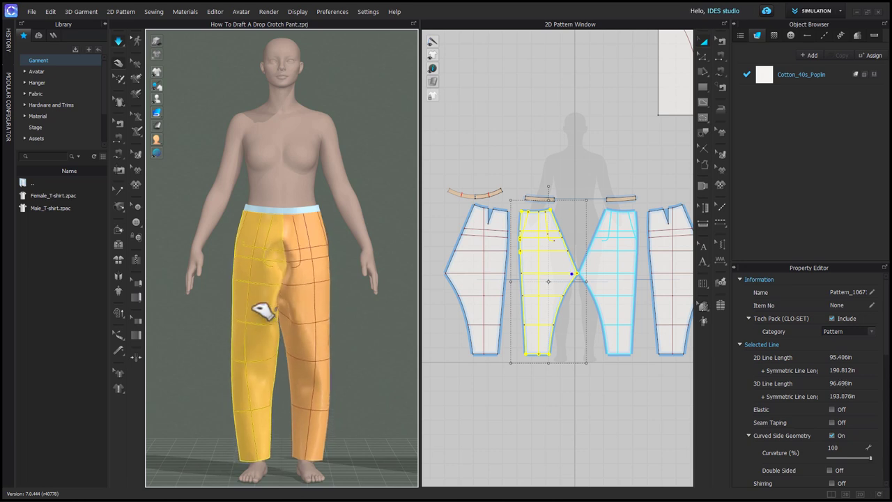
click(305, 319)
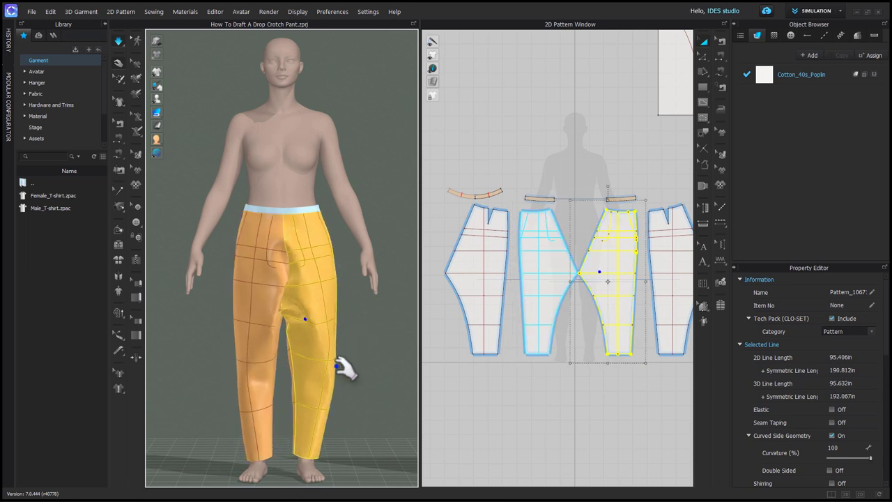
Select all four leg patterns and unstrengthen them
shift+click(507, 282)
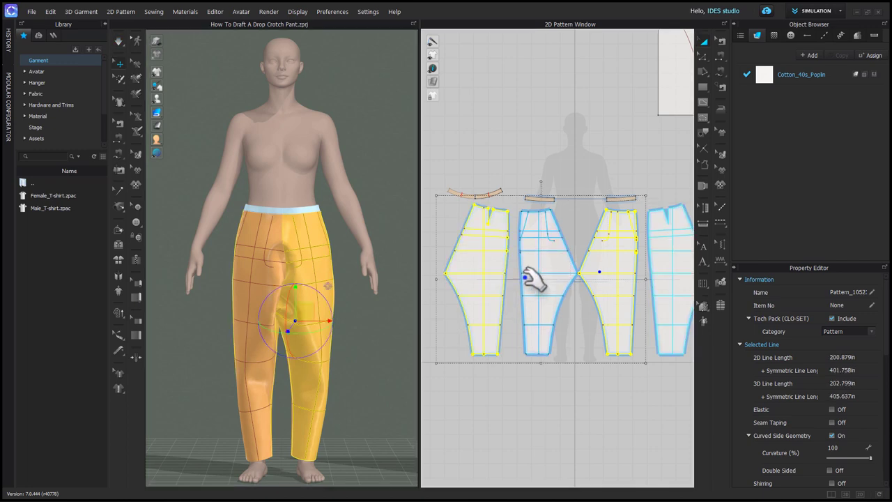
shift+click(533, 278)
shift+click(666, 277)
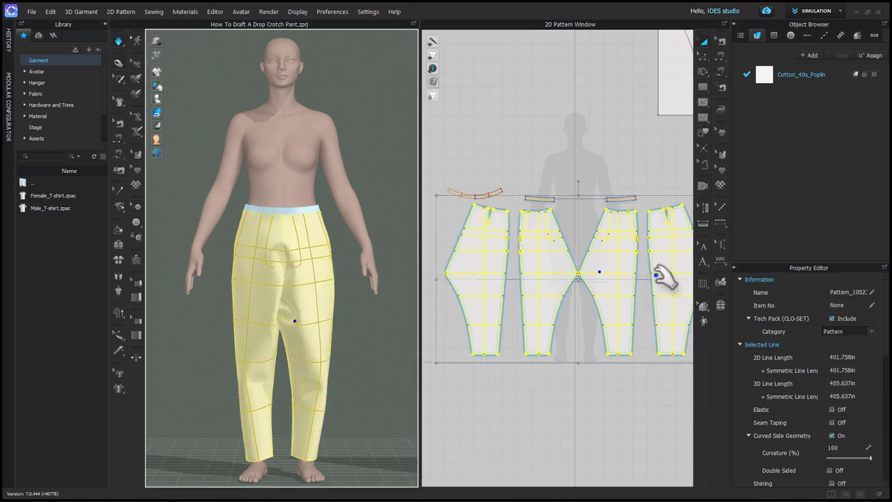
Compare the sewn lengths of the front and back inseams and side seams in the 2D pattern view
key(b)
click(521, 299)
scroll(512, 301, up, 3)
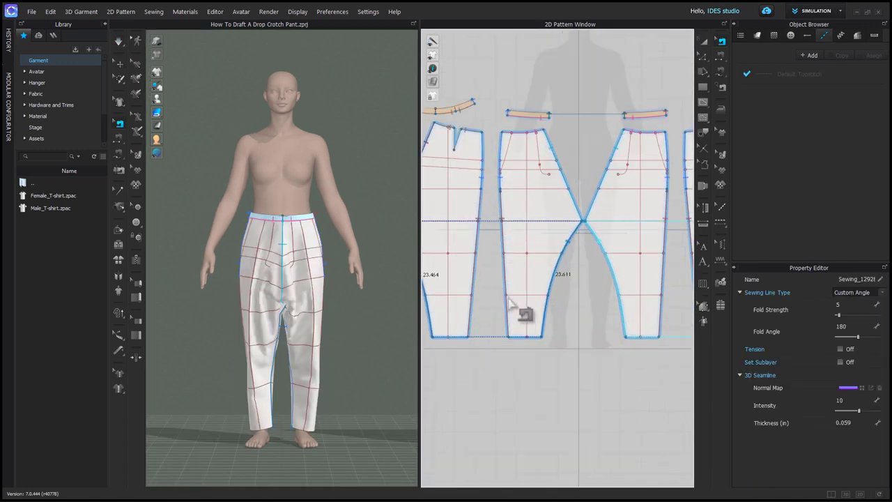
scroll(537, 325, up, 5)
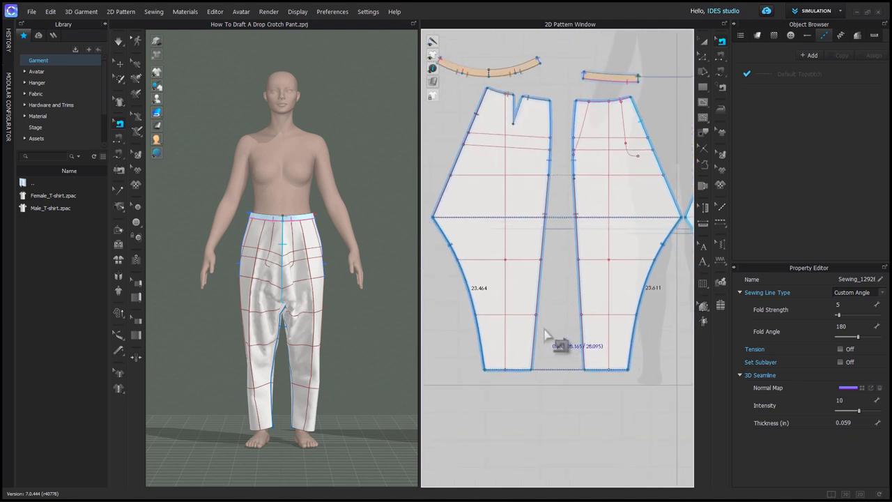
scroll(554, 342, down, 3)
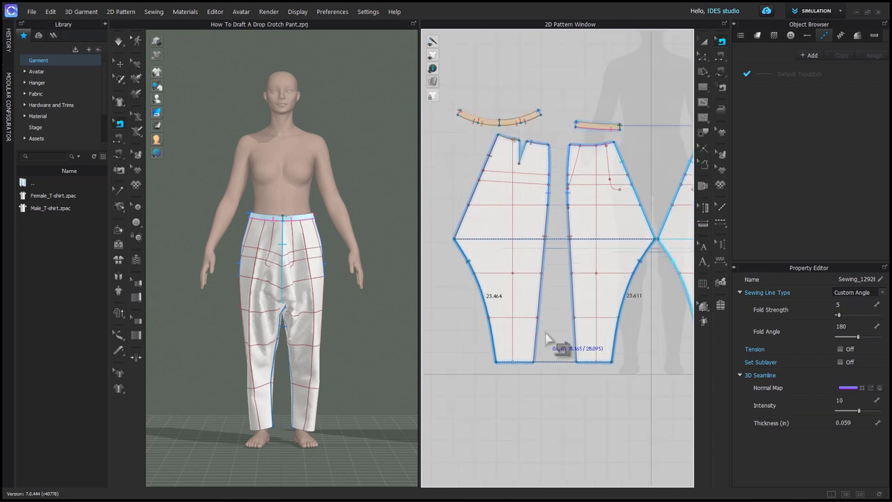
Lay a front leg pattern over a back leg pattern, matching the crotch points and hemlines, and select the back pattern
click(663, 311)
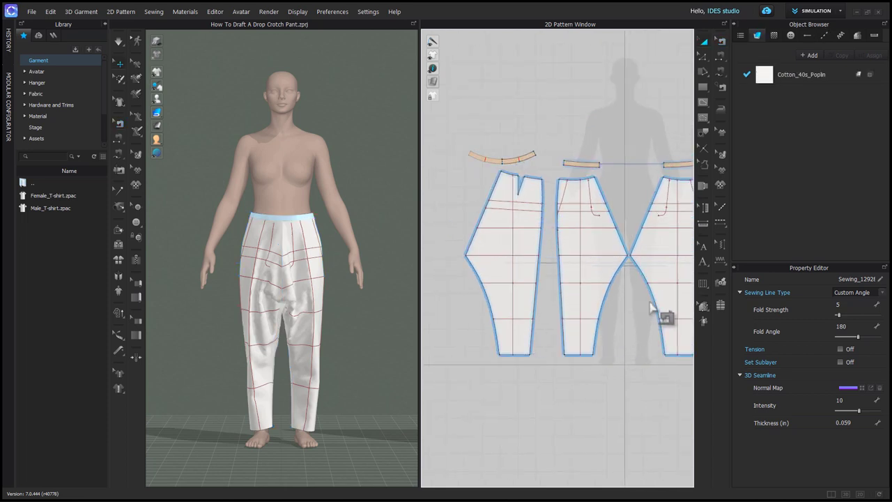
drag(668, 307, 508, 323)
scroll(509, 327, up, 5)
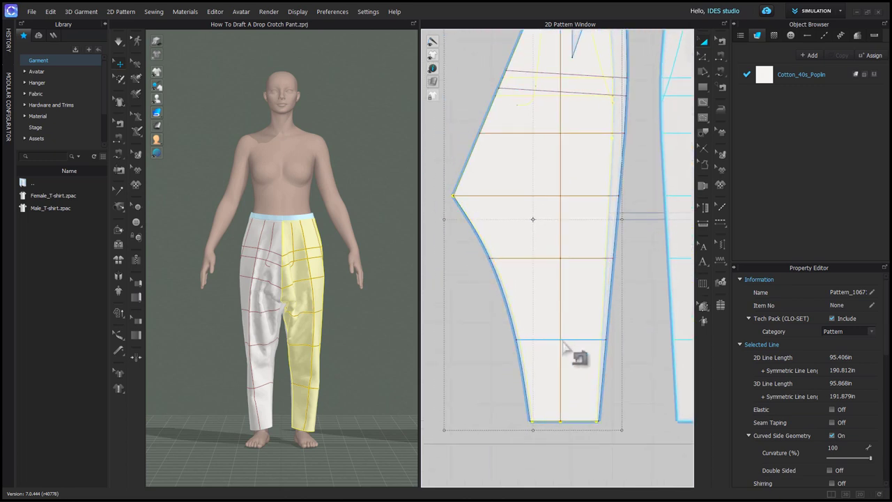
scroll(552, 357, up, 3)
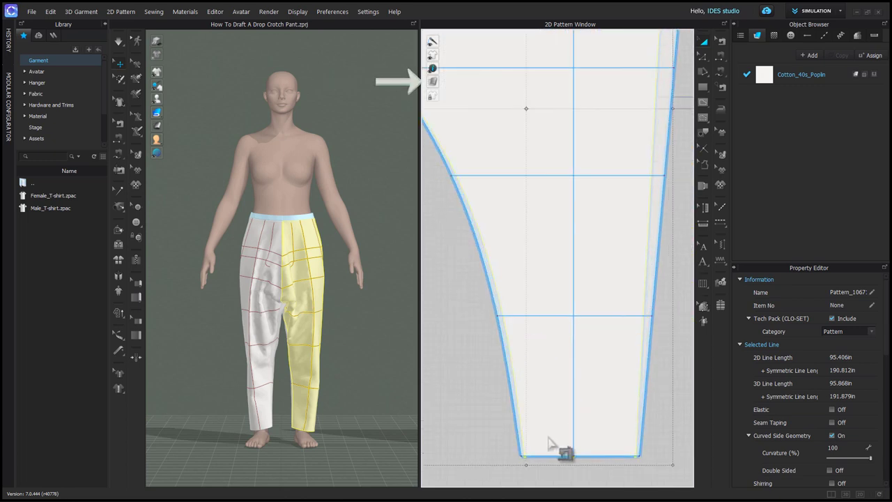
scroll(543, 449, down, 3)
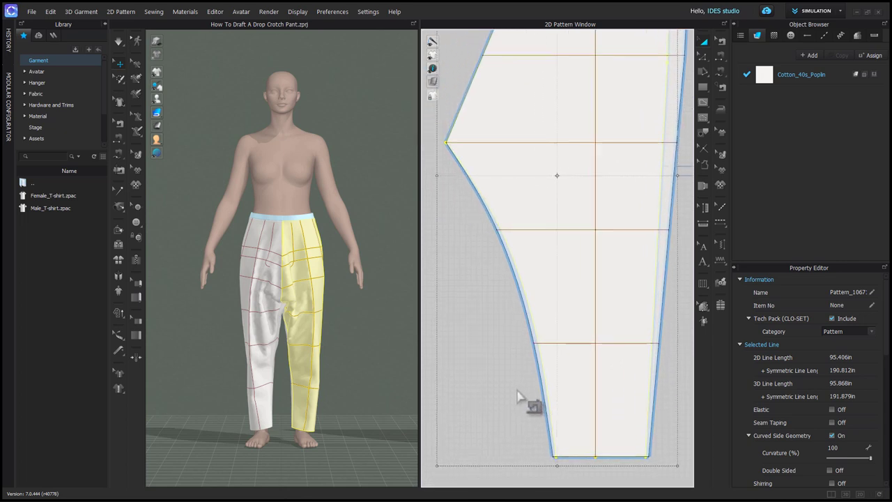
click(566, 337)
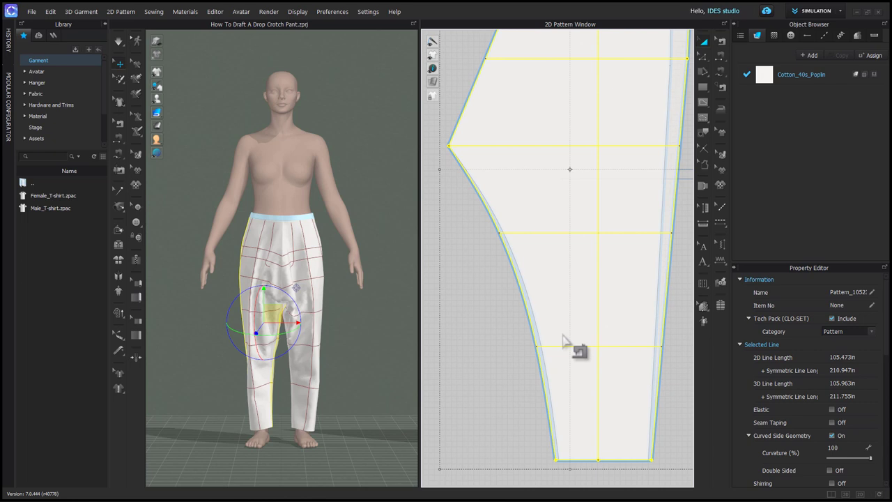
Reshape the upper part of the back inseam by shifting its upper curve point slightly outward
key(v)
click(489, 222)
scroll(490, 222, up, 5)
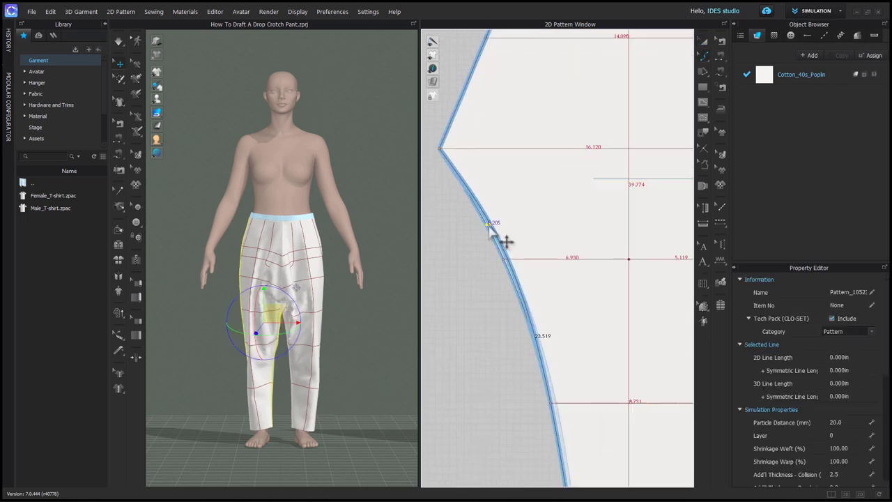
drag(489, 223, 486, 222)
scroll(572, 439, down, 5)
middle_drag(571, 439, 488, 150)
Adjust the lower curve point of the back inseam to a length of about 23.508 in and compare it with the front inseam
click(522, 251)
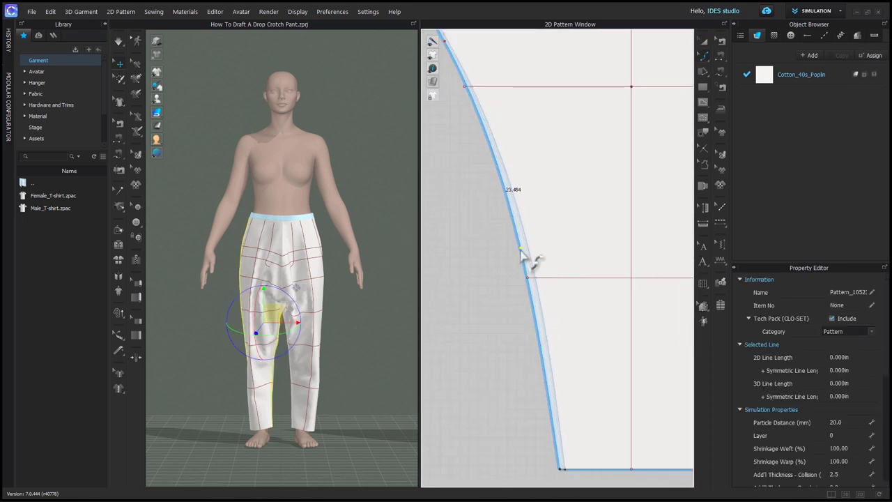
click(528, 278)
drag(521, 251, 526, 248)
scroll(510, 326, down, 4)
key(b)
click(531, 325)
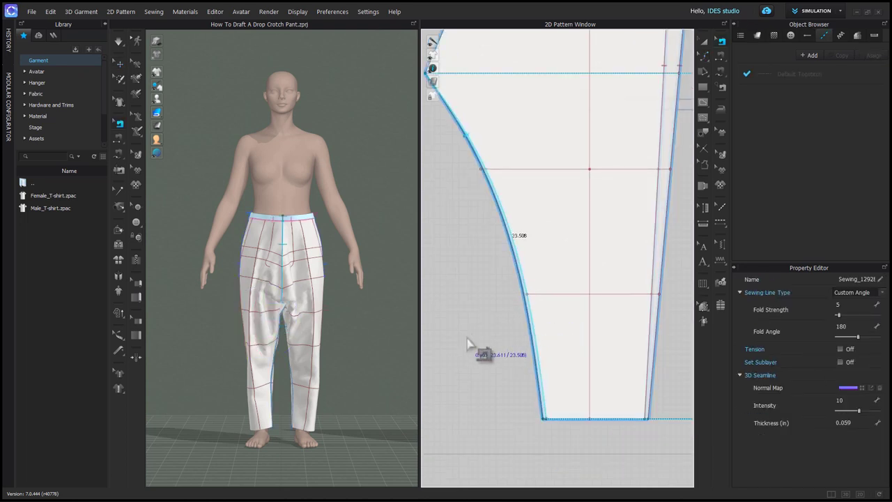
Move the back pattern's inseam hem corner inward onto the front pattern's hem corner
scroll(467, 343, down, 2)
scroll(527, 306, up, 5)
key(v)
drag(529, 295, 531, 299)
scroll(533, 301, down, 5)
scroll(550, 403, up, 4)
scroll(550, 402, up, 1)
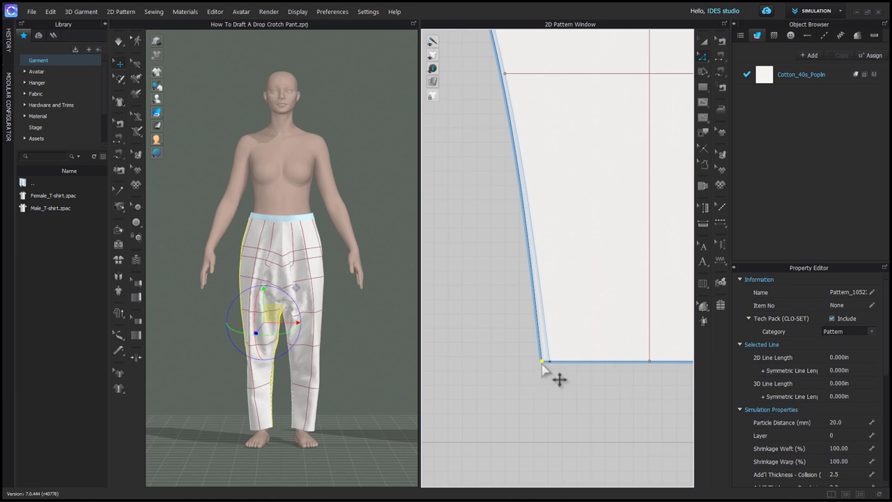
drag(542, 363, 556, 374)
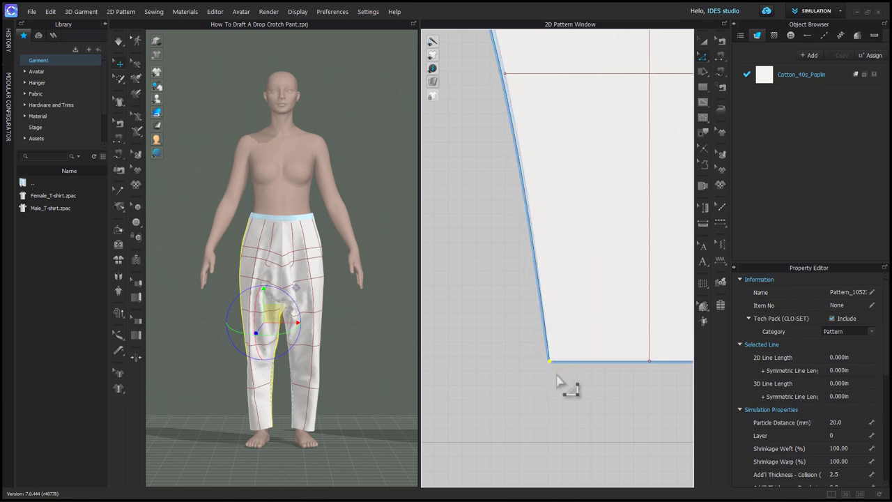
Refine the lower and upper curve points of the back inseam until its length is 23.611 in
scroll(563, 382, down, 2)
scroll(515, 223, down, 2)
middle_drag(518, 229, 558, 371)
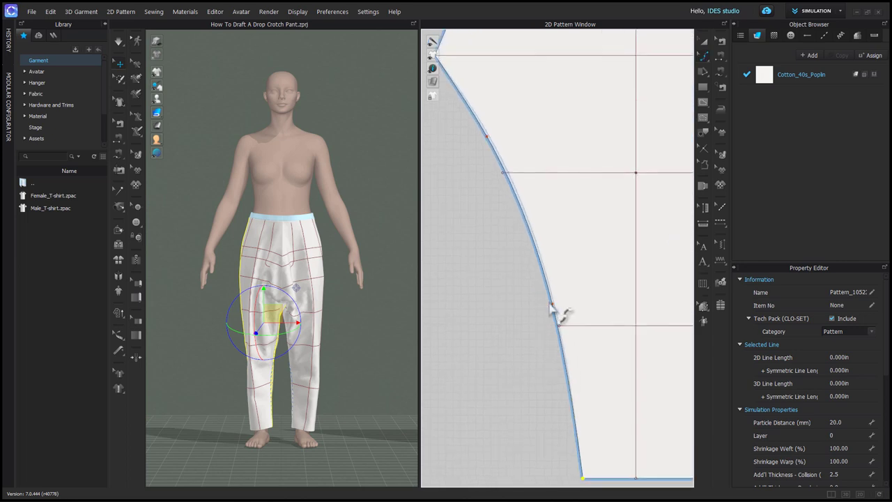
scroll(555, 312, up, 3)
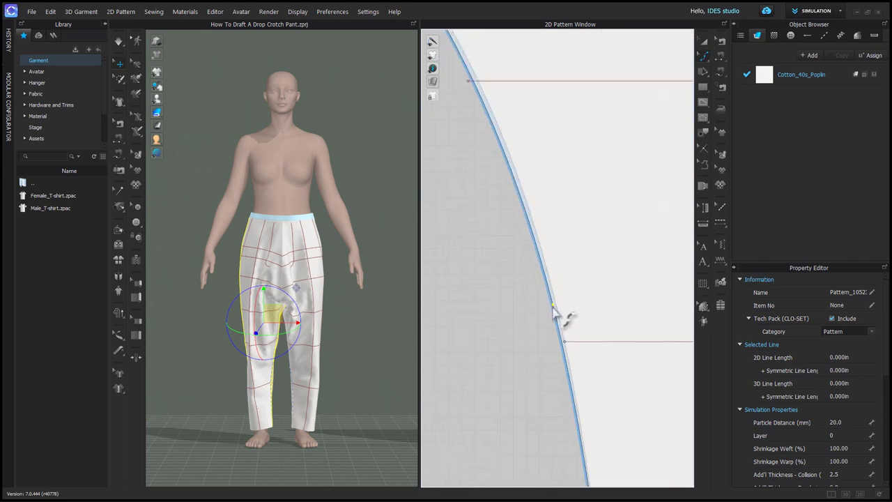
click(554, 307)
scroll(559, 328, down, 3)
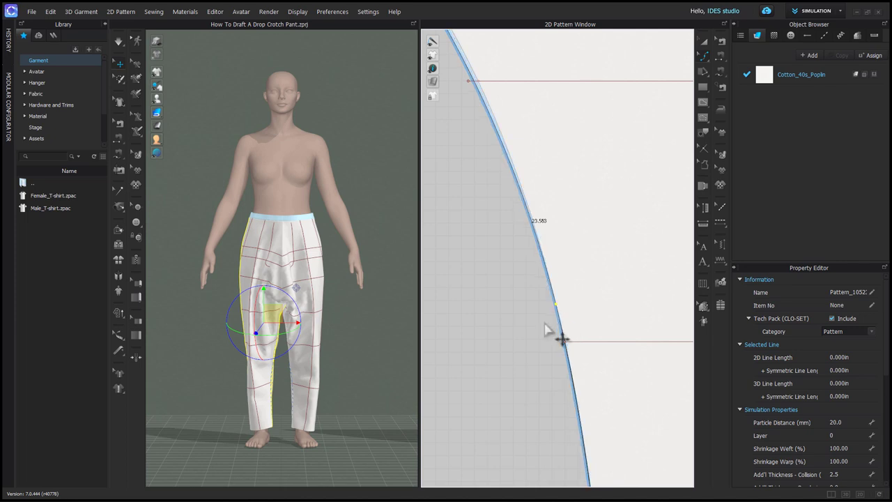
scroll(485, 164, up, 2)
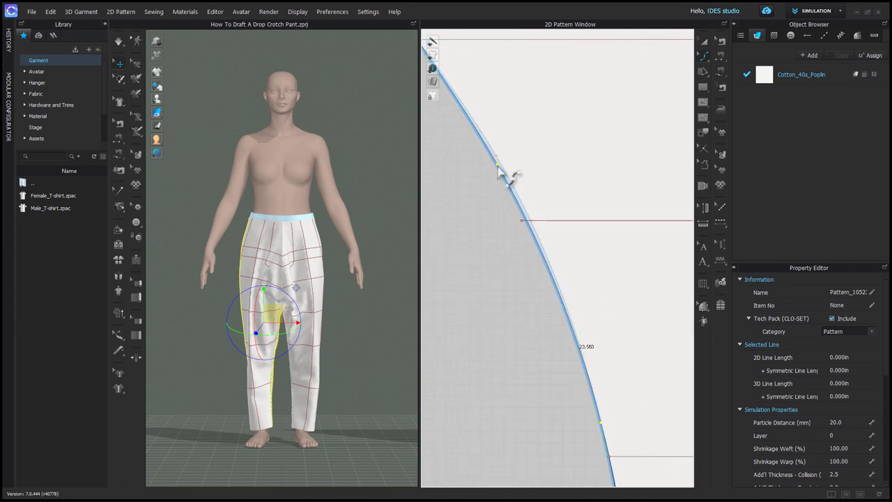
click(497, 166)
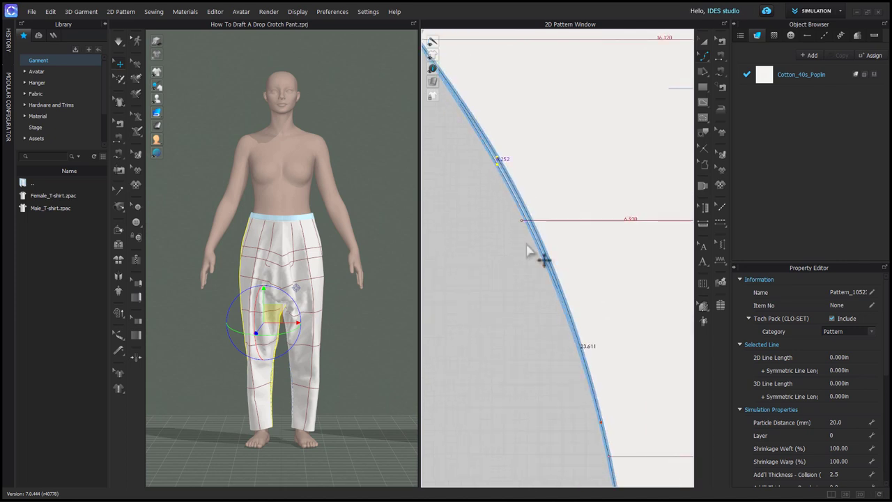
scroll(527, 252, down, 3)
scroll(529, 359, down, 1)
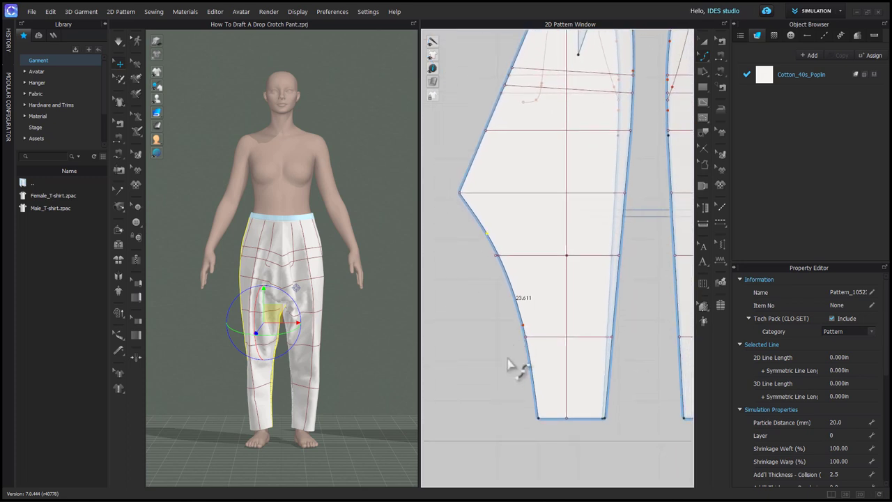
Rotate the curved fly internal line on the front pattern parallel to the slanted center front seam
scroll(508, 369, down, 1)
scroll(557, 202, up, 3)
click(558, 204)
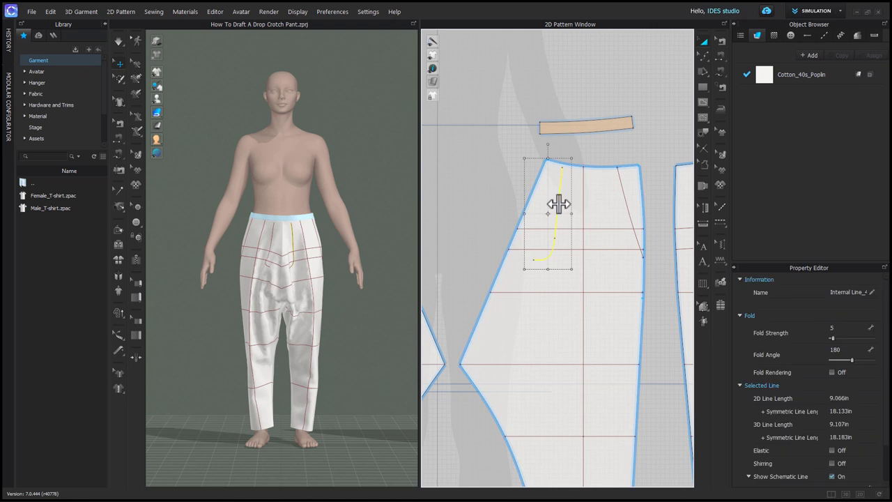
right_click(558, 204)
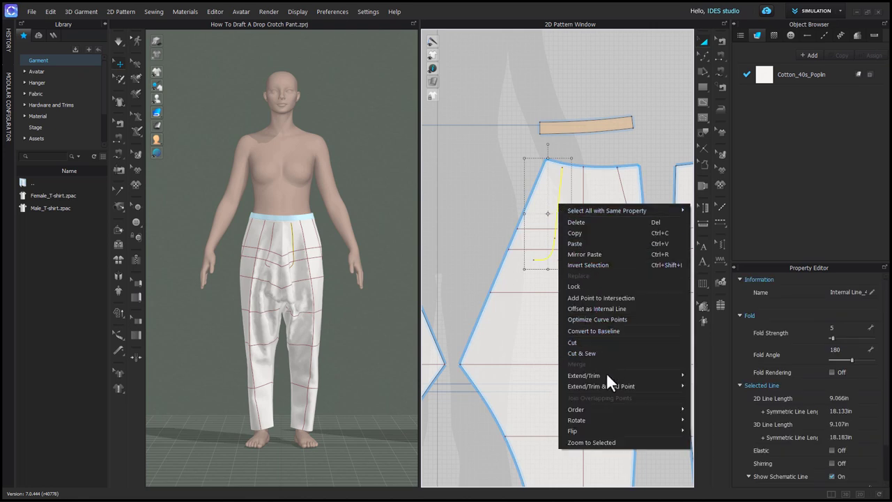
mouse_move(592, 417)
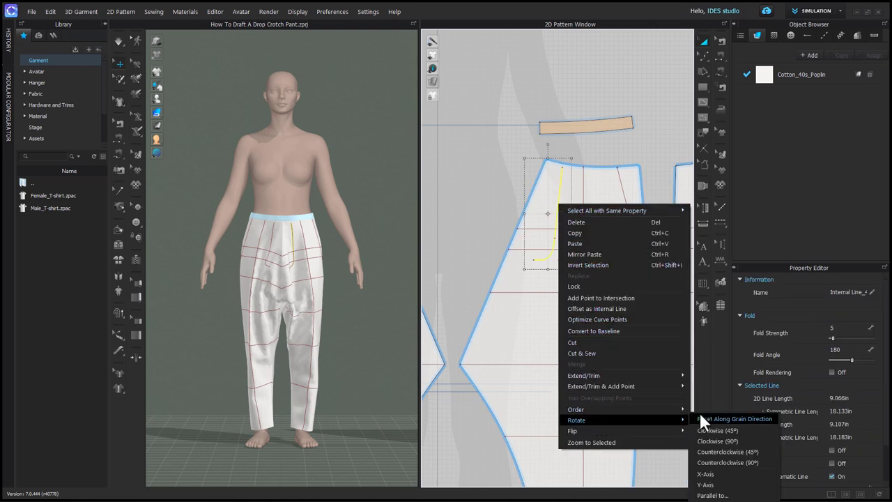
click(706, 495)
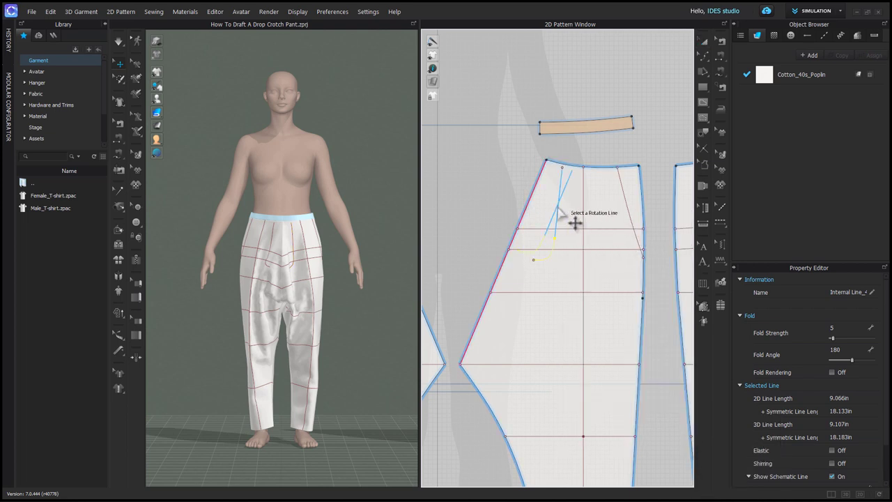
click(558, 212)
click(472, 227)
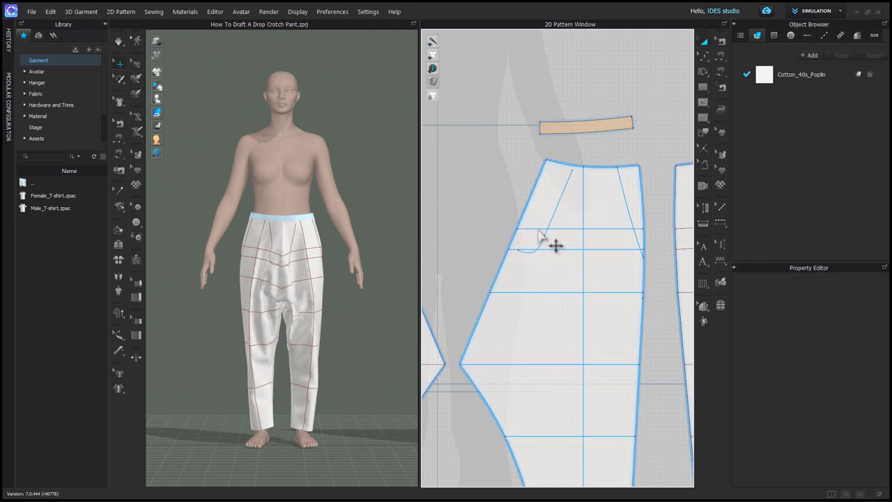
Move the fly line closer to the center front seam and extend both of its ends to the pattern outline
scroll(543, 225, up, 3)
drag(562, 203, 545, 201)
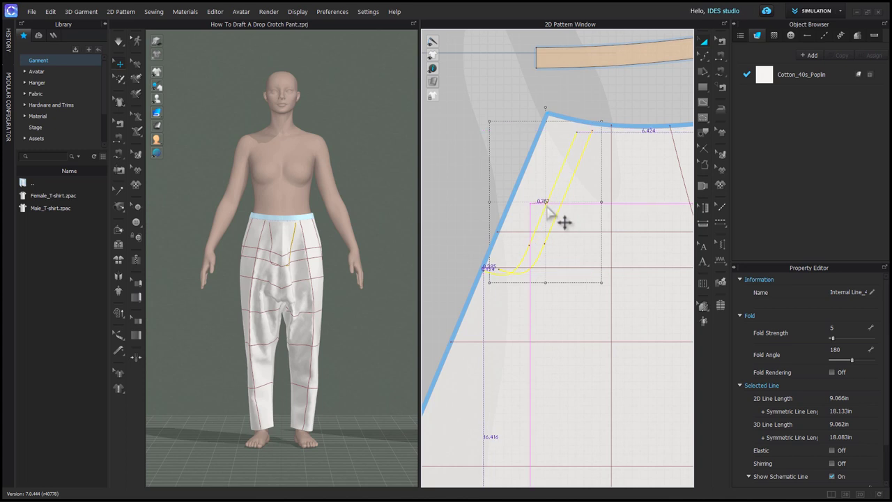
click(564, 223)
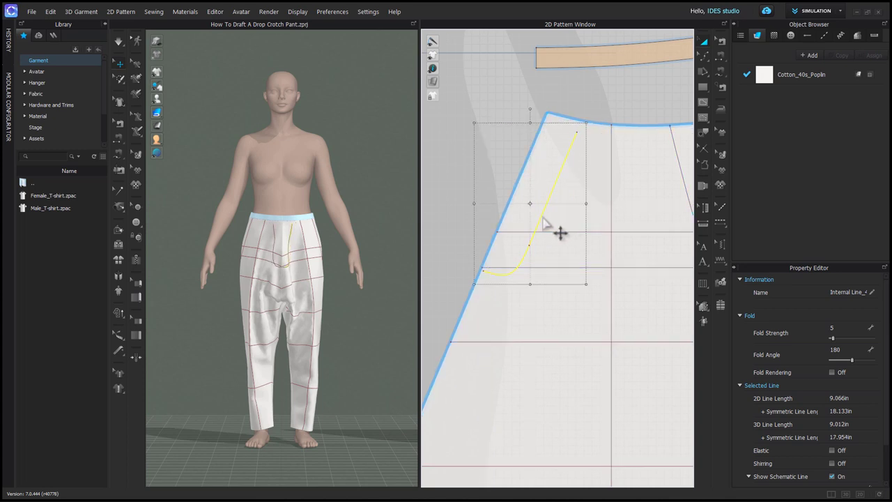
drag(542, 217, 550, 223)
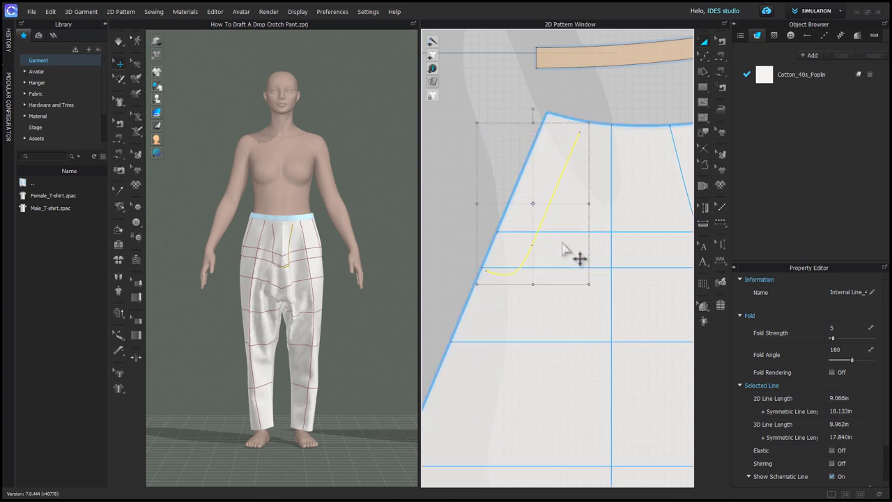
right_click(546, 220)
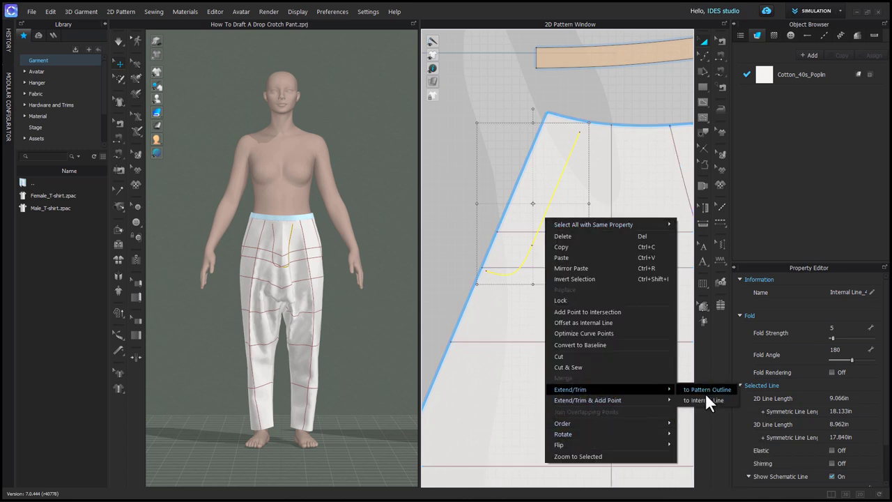
click(705, 400)
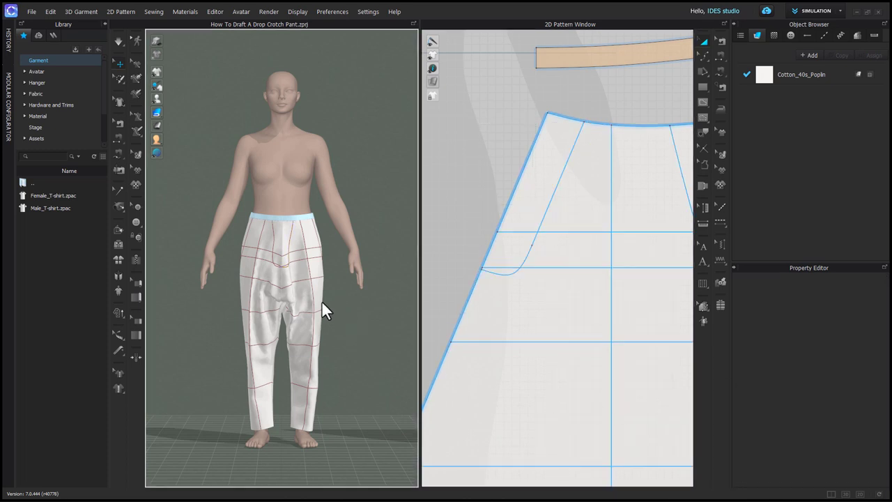
Simulate the pant with the updated inseam and fly line, tugging the front to settle it, and clear the selection
scroll(319, 296, up, 4)
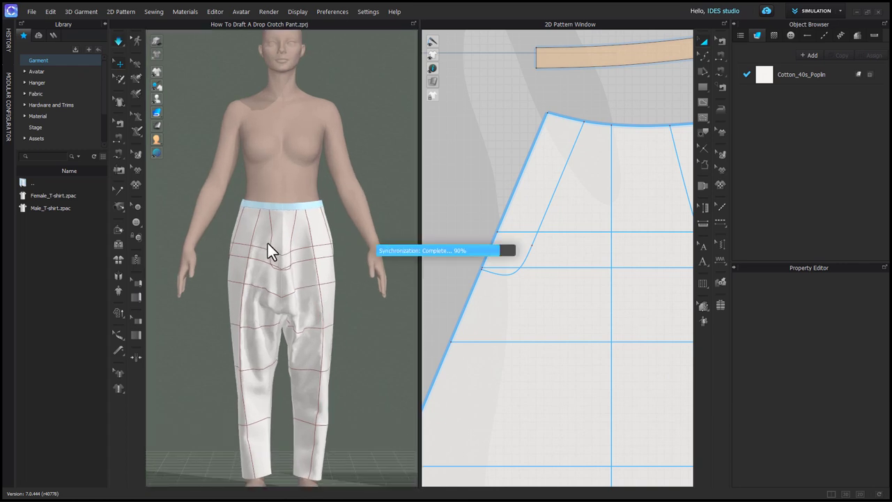
click(303, 242)
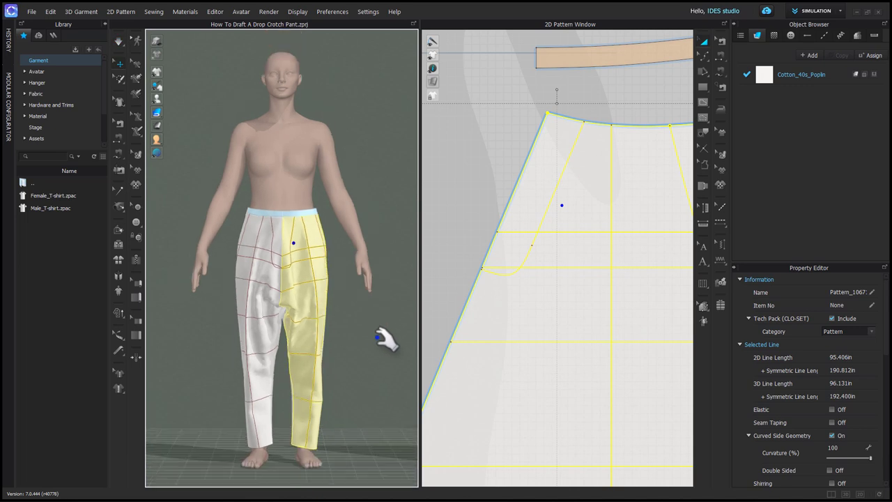
click(377, 345)
scroll(572, 321, down, 3)
scroll(574, 342, down, 5)
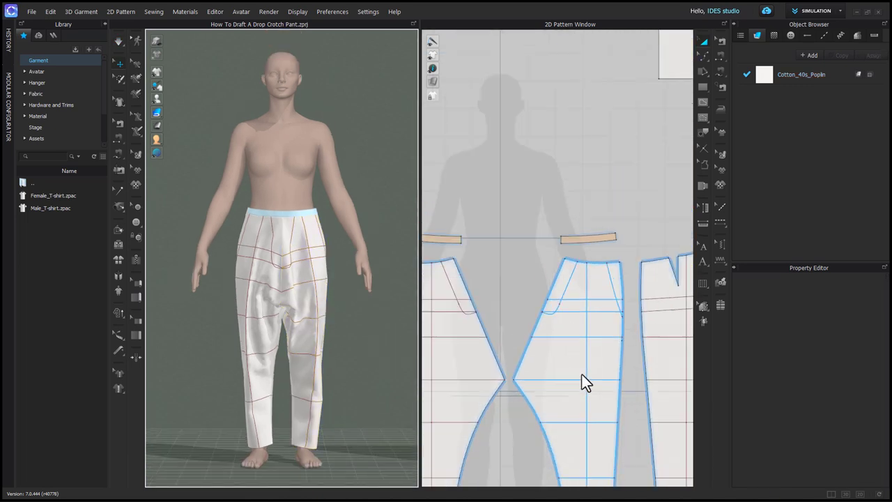
right_drag(590, 358, 592, 337)
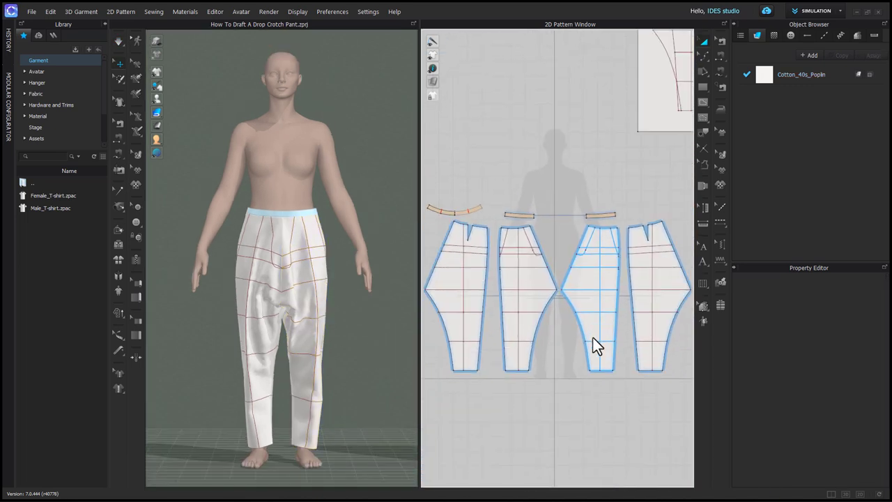